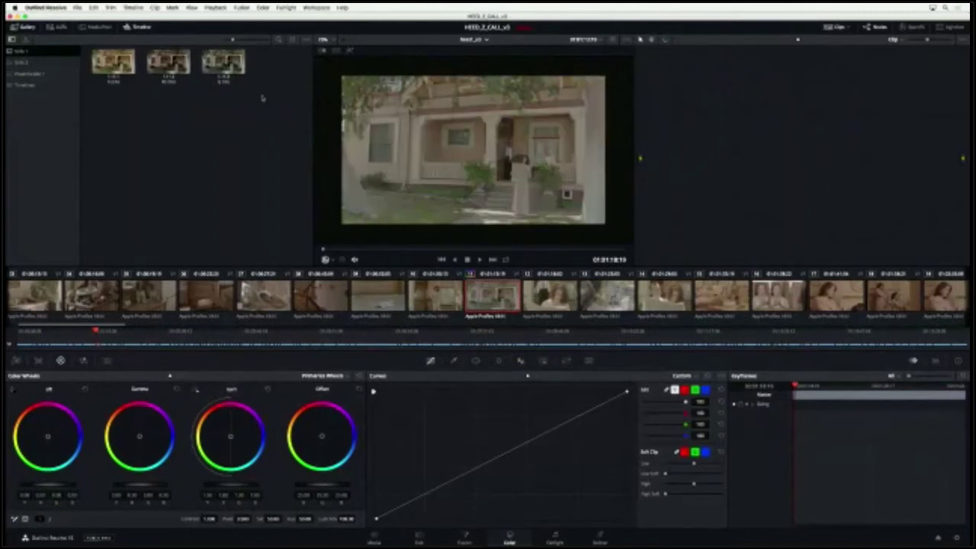
Apply the first gallery still's grade to the current clip and review the frame full screen.
double_click(113, 62)
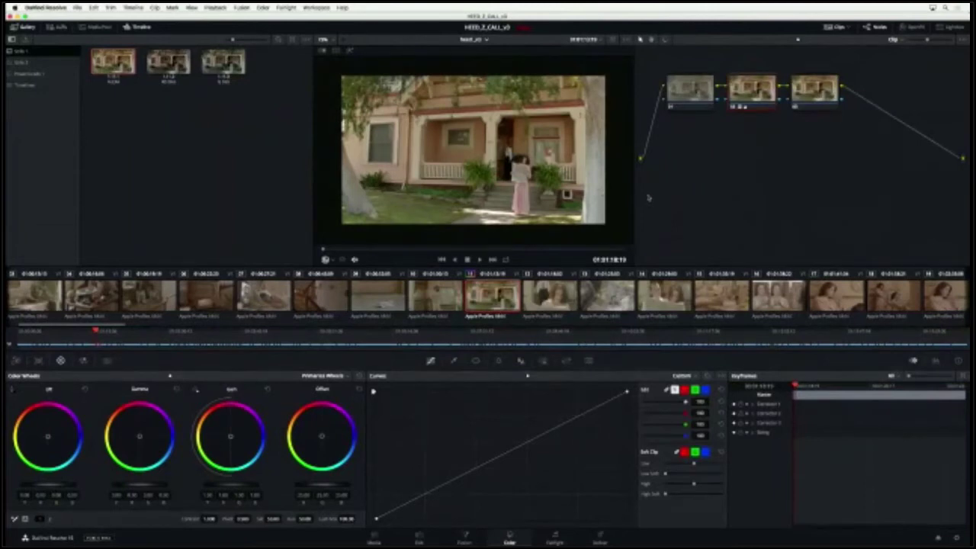
key("super+f")
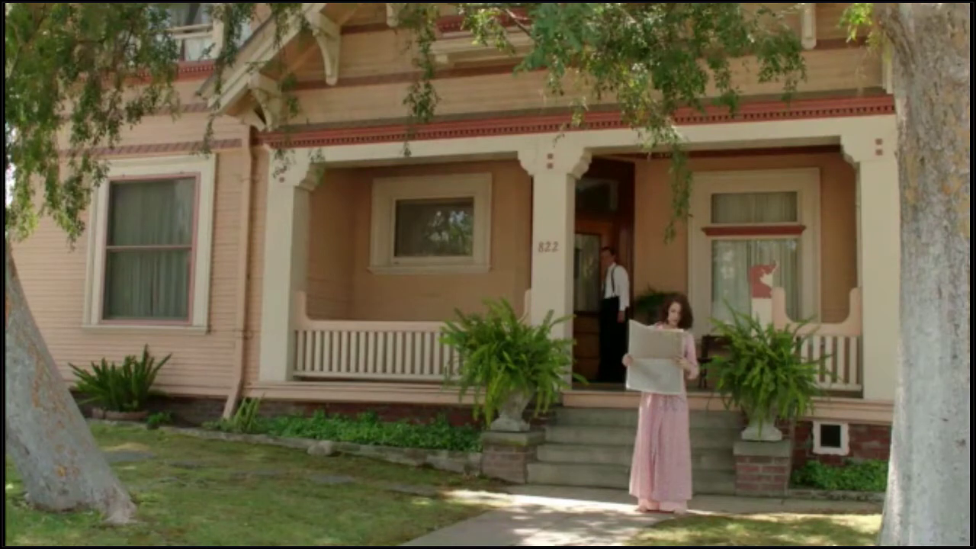
key("Escape")
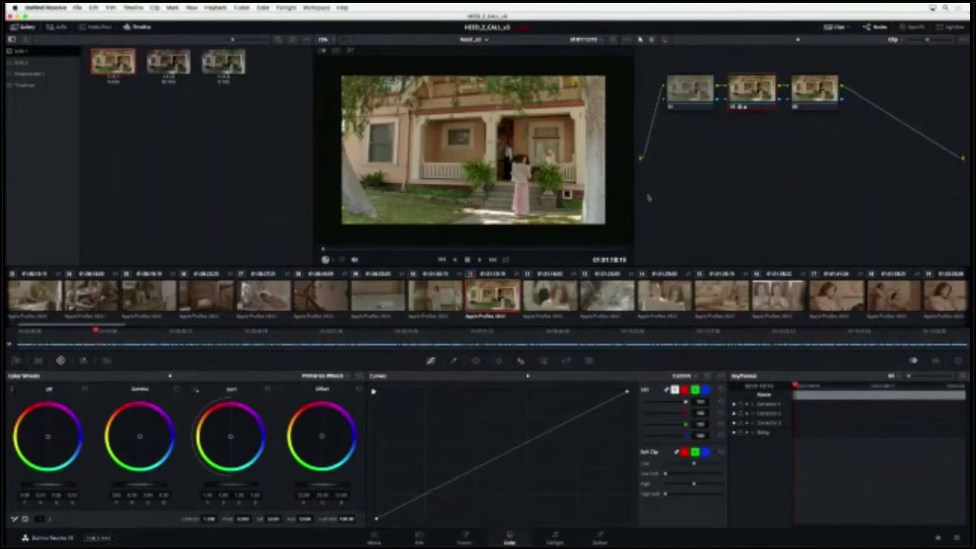
Display the video scopes and switch the waveform scope to Parade.
right_click(441, 146)
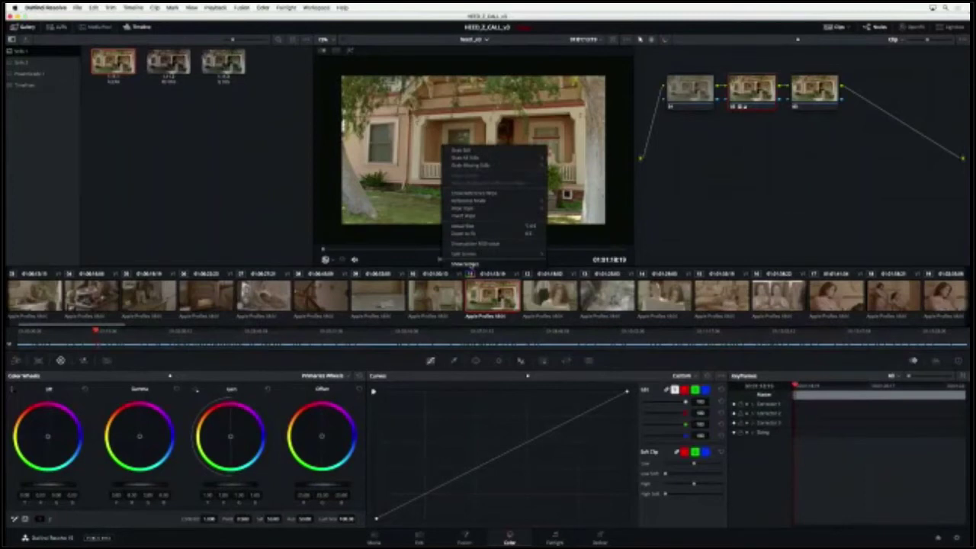
left_click(469, 266)
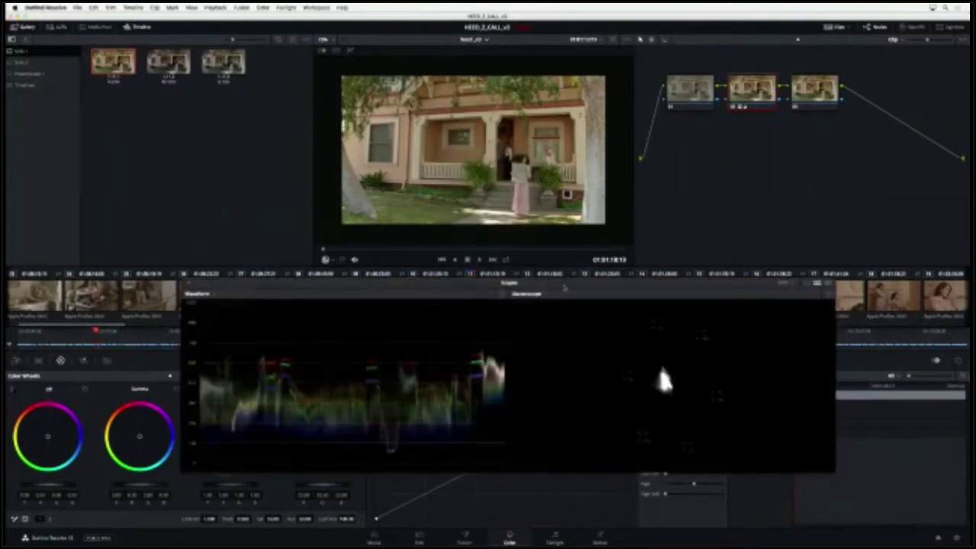
left_click_drag(570, 293, 561, 299)
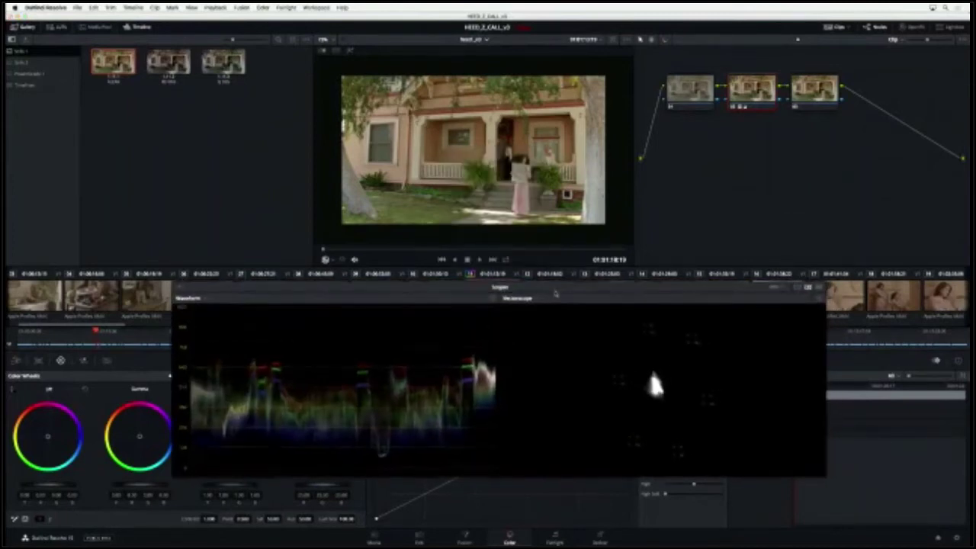
left_click(202, 301)
left_click(193, 313)
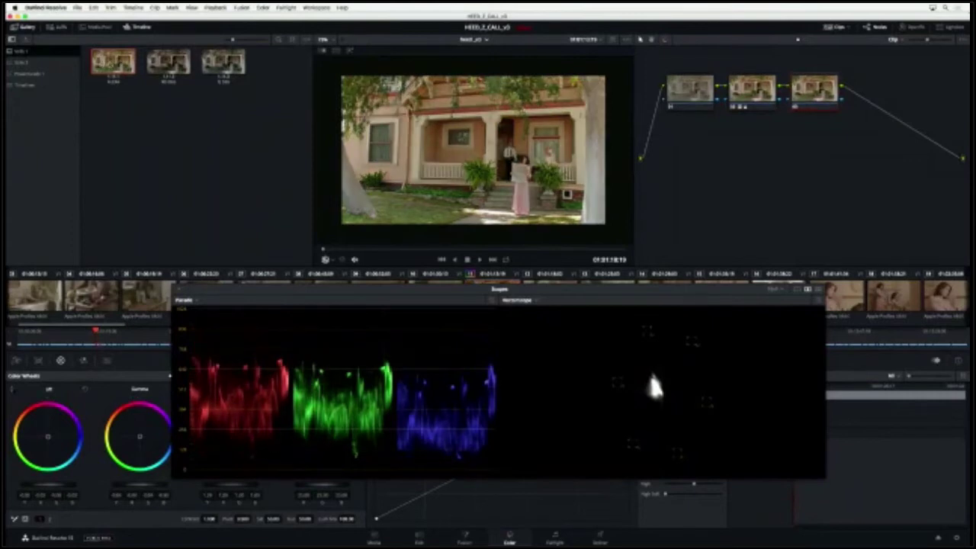
Undo the last grading change on the third node.
left_click(93, 7)
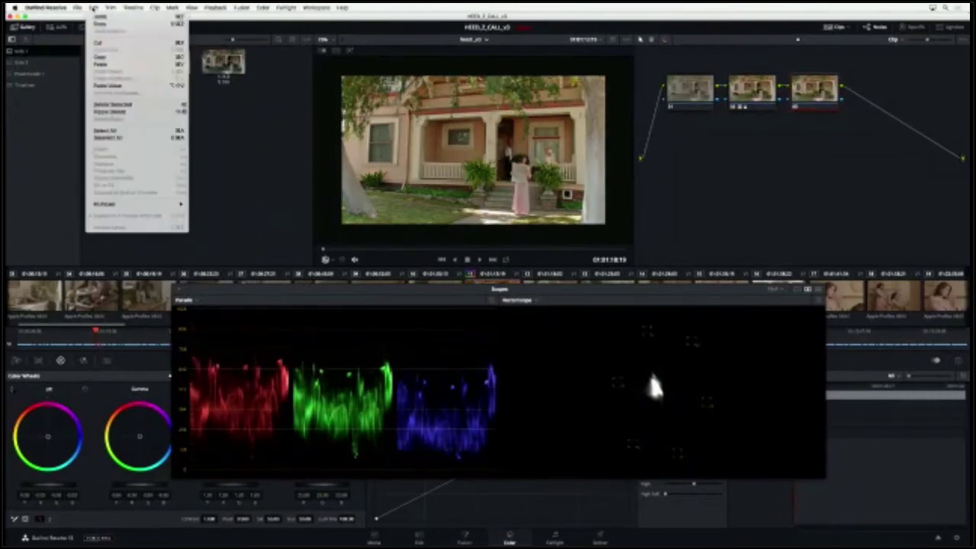
left_click(97, 16)
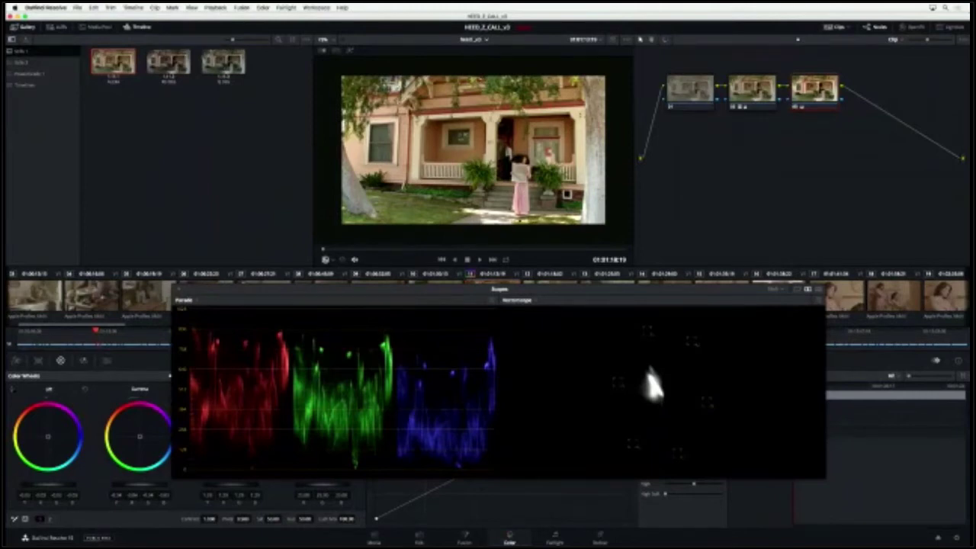
Select the first node and switch the color wheels to Log mode, moving the scopes window clear of the wheels.
left_click(696, 92)
left_click_drag(456, 292, 664, 212)
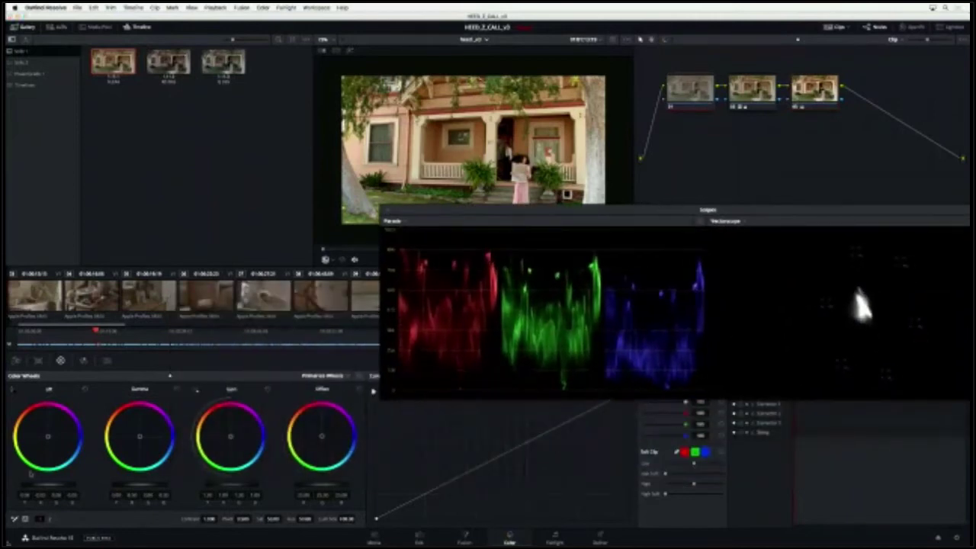
left_click(334, 375)
left_click(324, 393)
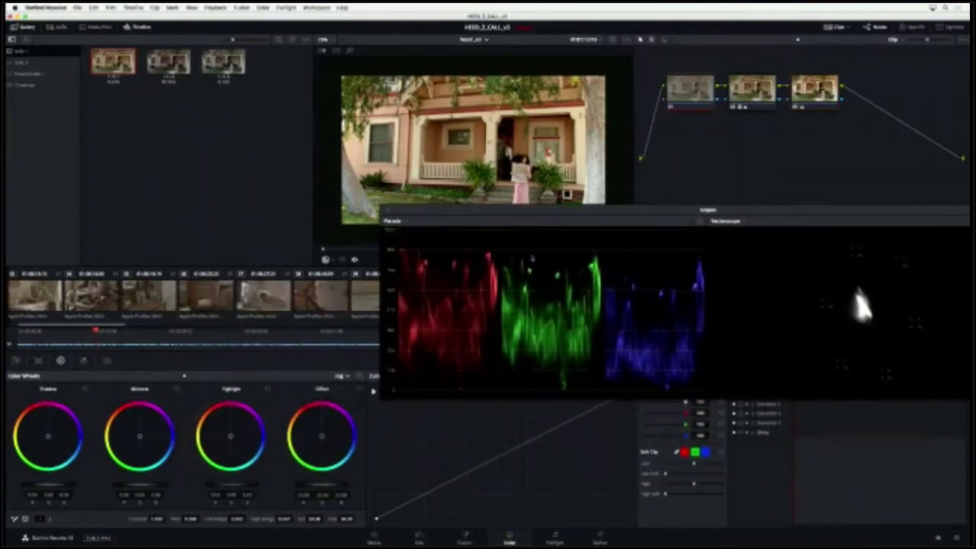
Reduce the scopes to a single Parade view and shrink the window to fit over the gallery's empty area.
left_click_drag(561, 209, 408, 229)
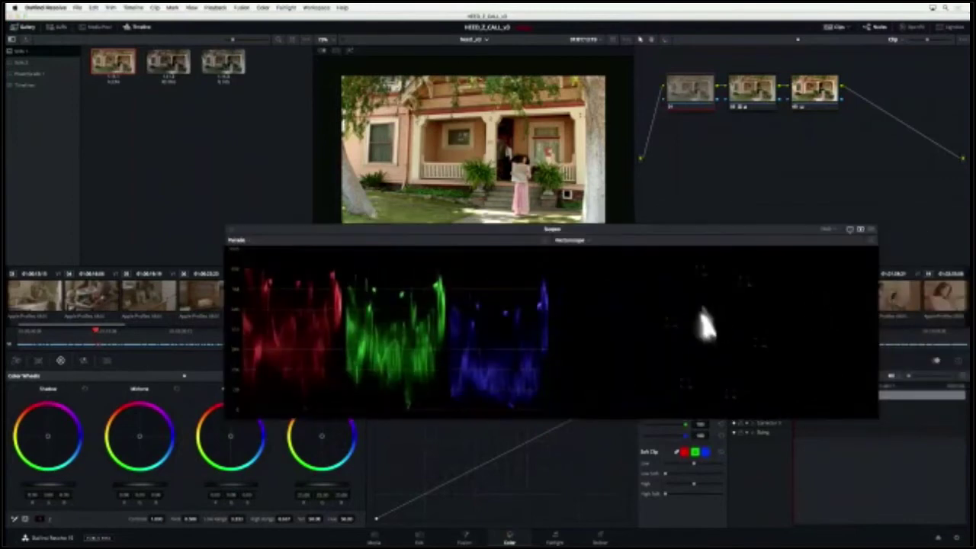
left_click(850, 228)
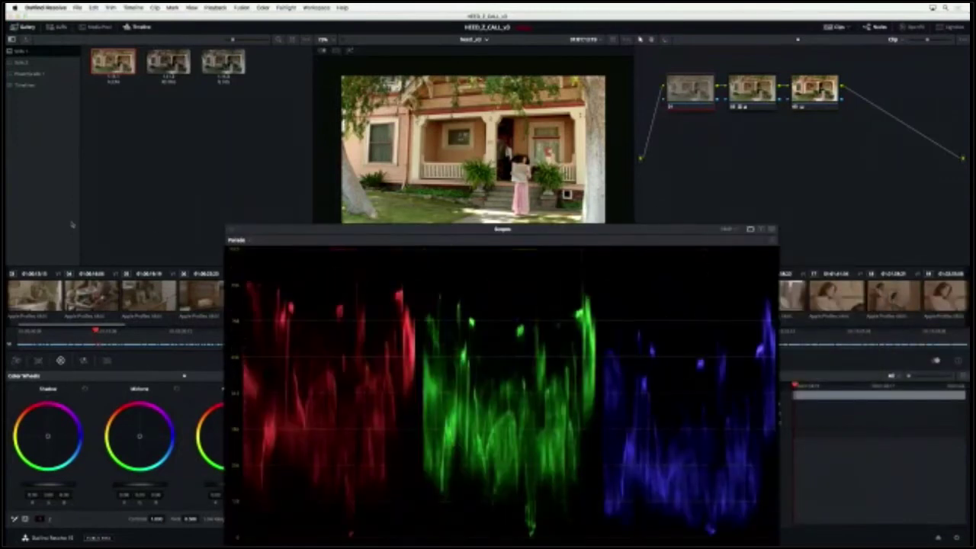
left_click_drag(503, 233, 323, 168)
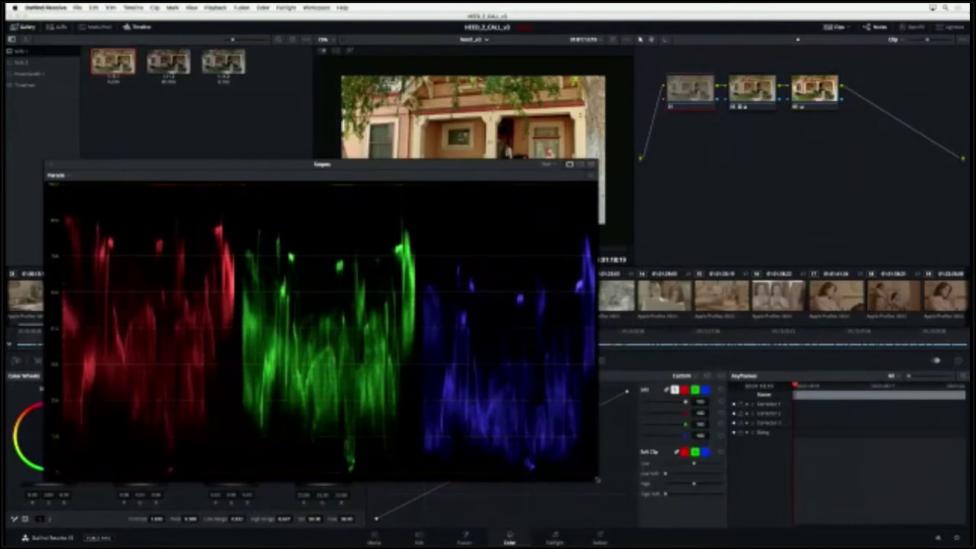
left_click_drag(597, 479, 282, 305)
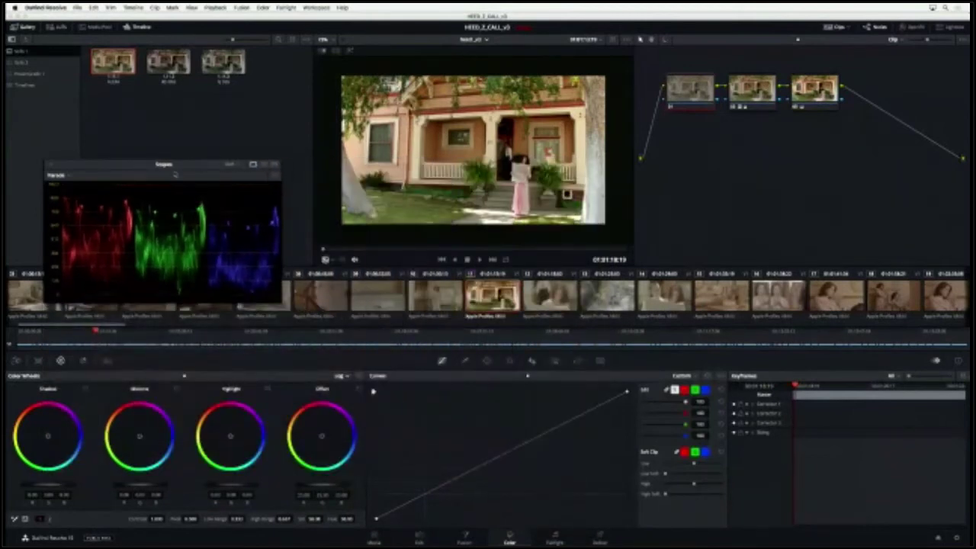
left_click_drag(178, 165, 183, 113)
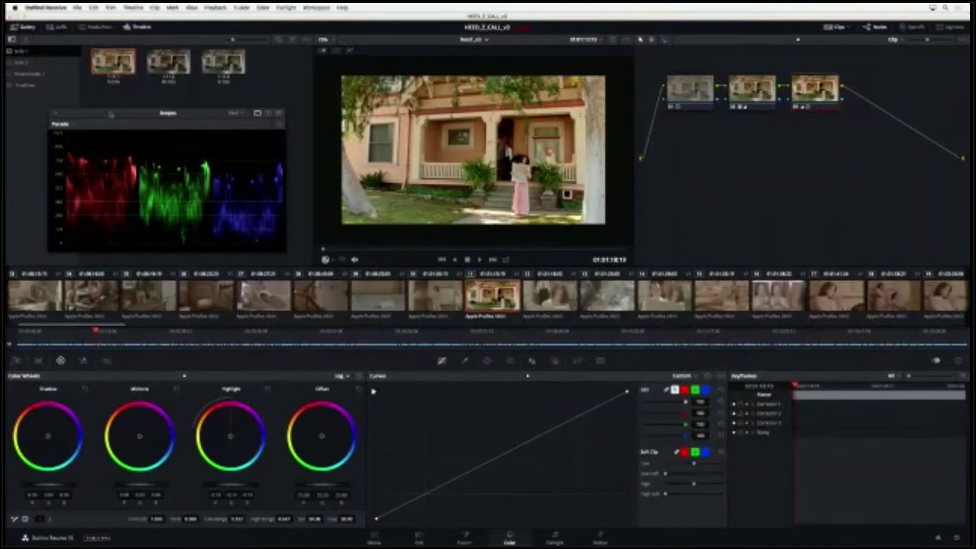
Move the scopes window away from the gallery and grab a still of the graded frame.
left_click_drag(111, 115, 744, 350)
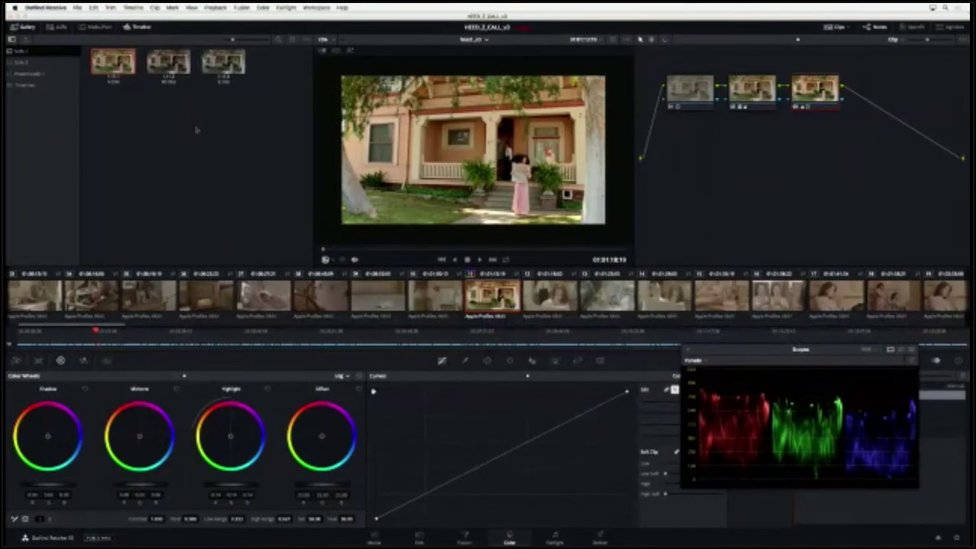
right_click(497, 161)
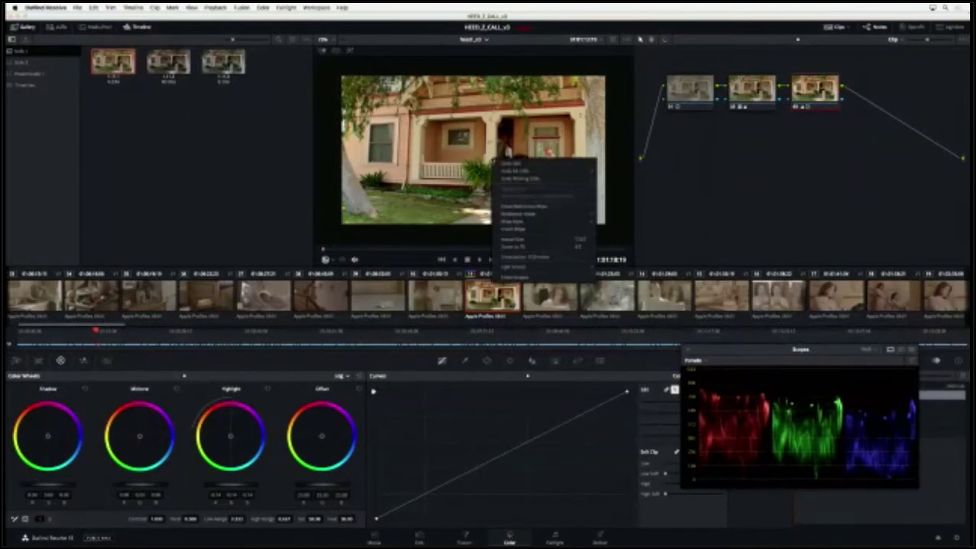
left_click(507, 163)
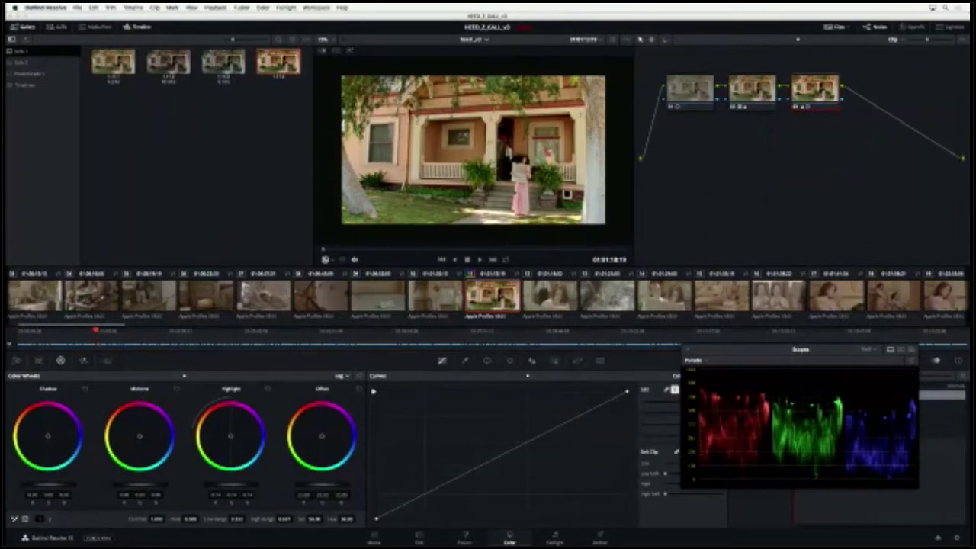
Turn on loop playback and play through the graded clip.
left_click(505, 260)
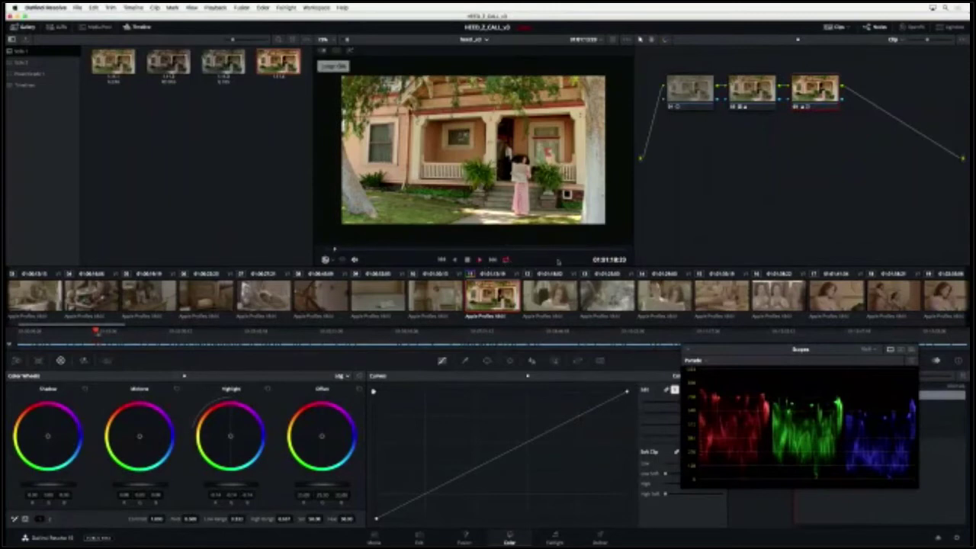
key("space")
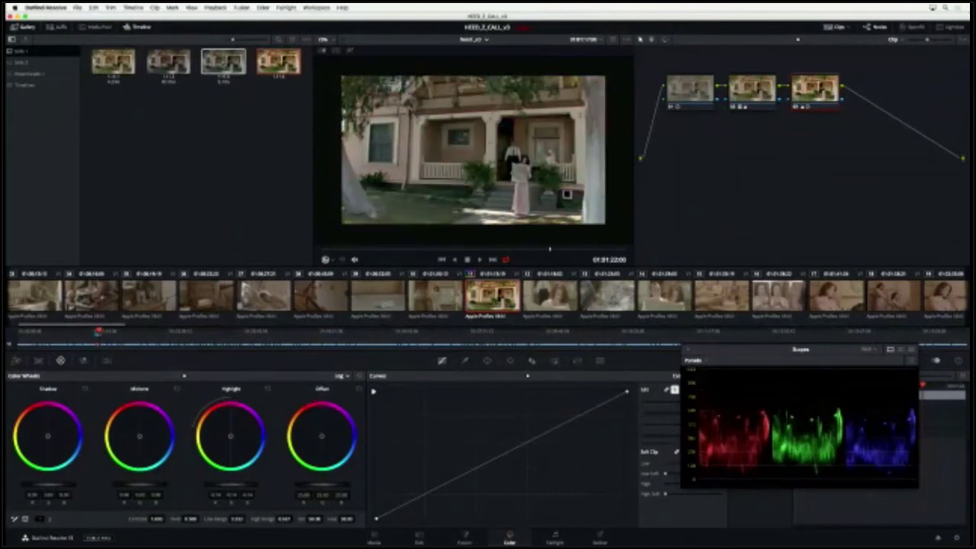
Apply the third gallery still's grade to the clip and move the scopes window back over the gallery.
middle_click(223, 61)
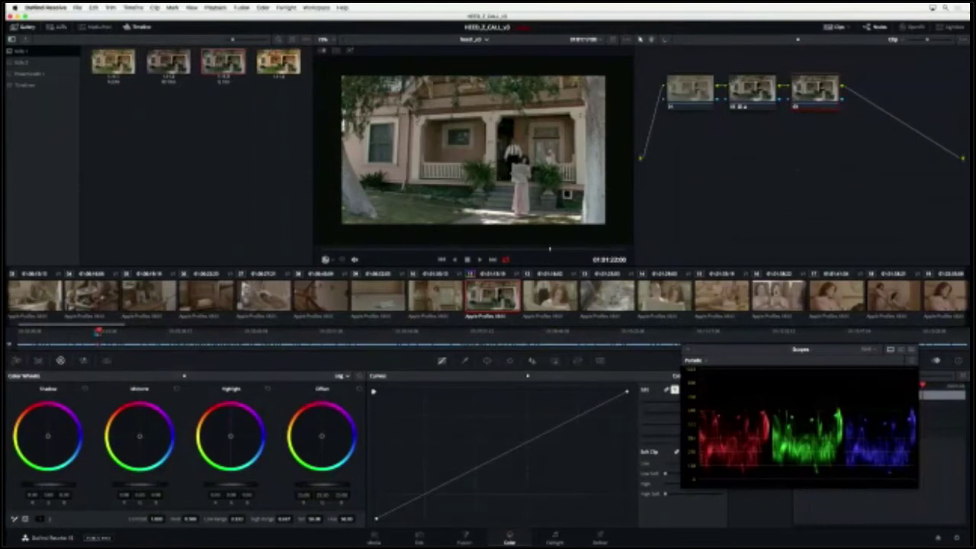
left_click_drag(785, 351, 174, 113)
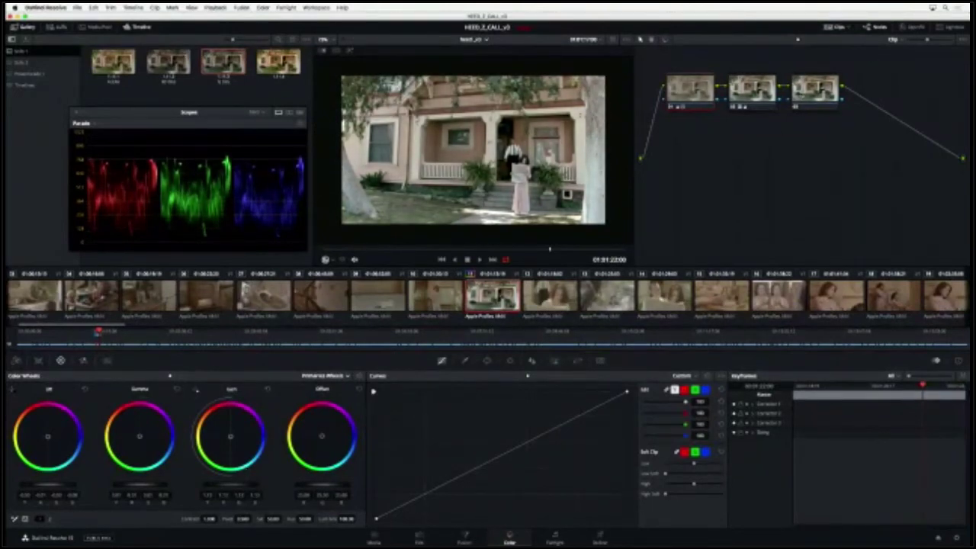
Select the third node for grading and review the graded frame full screen.
left_click(827, 80)
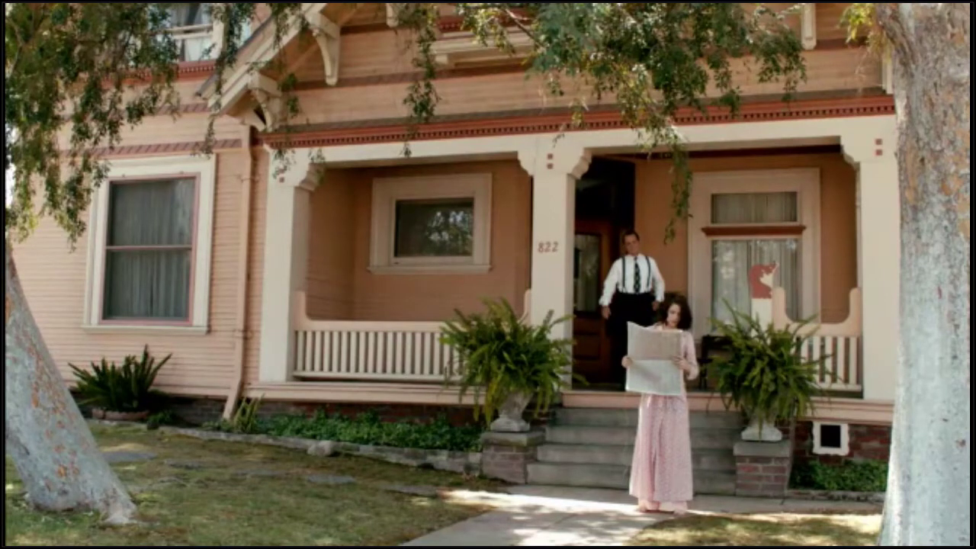
mouse_move(615, 174)
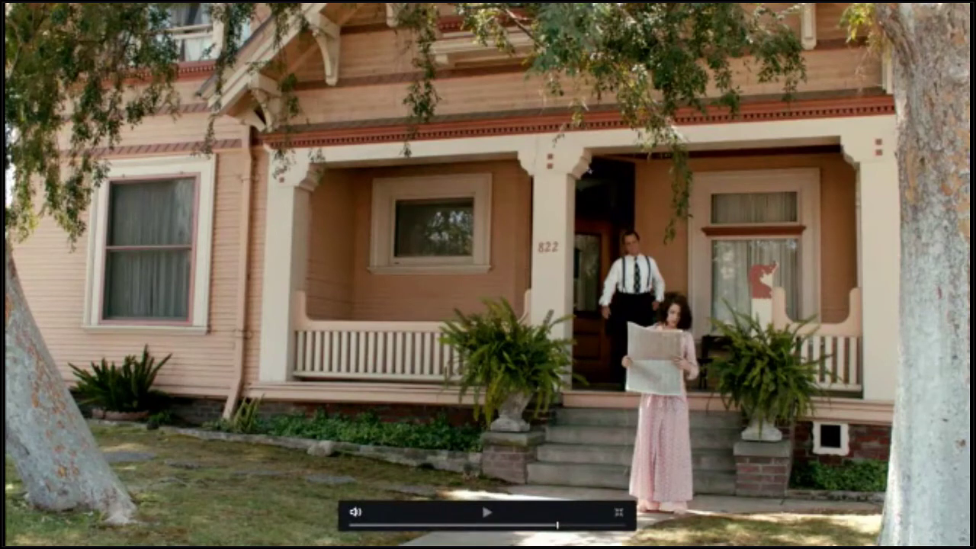
key("Escape")
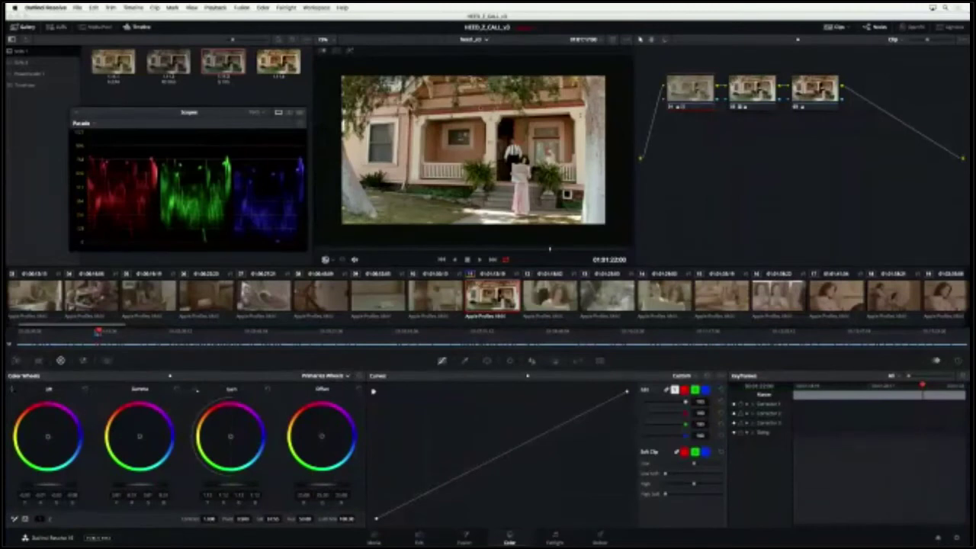
Grab a still of the new grade and check the frame full screen.
right_click(511, 121)
left_click(527, 127)
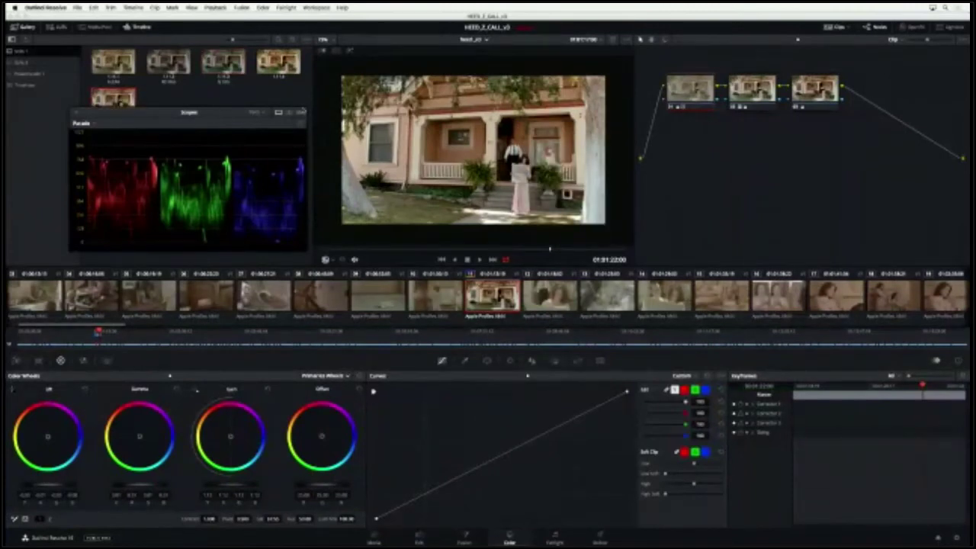
key("super+f")
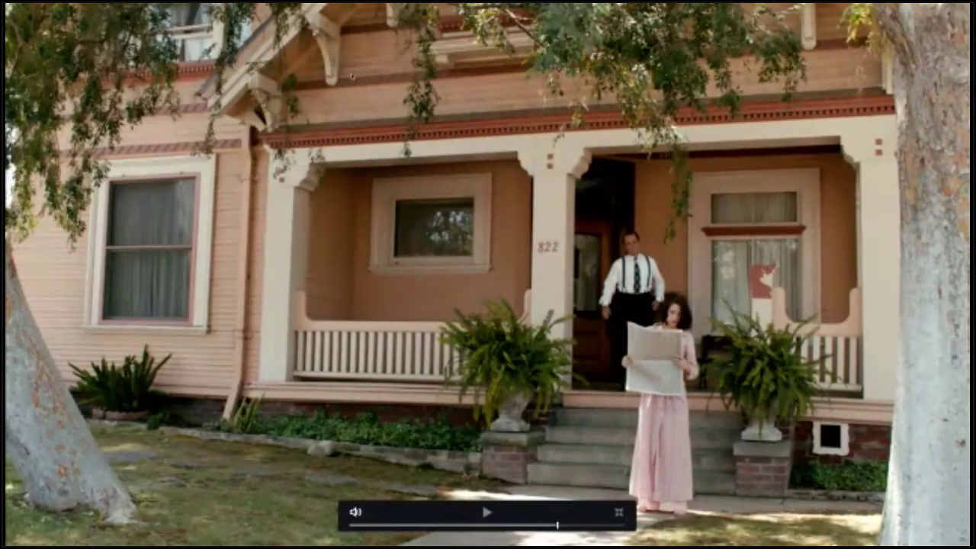
key("Escape")
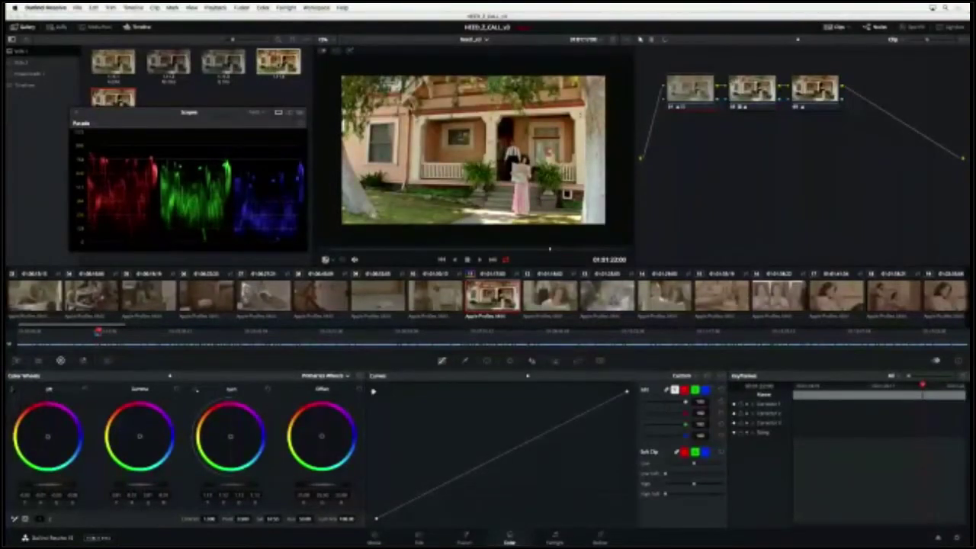
Apply the fourth gallery still's grade and compare it with the fifth still using a reference wipe, then hide the wipe.
key("ctrl+d")
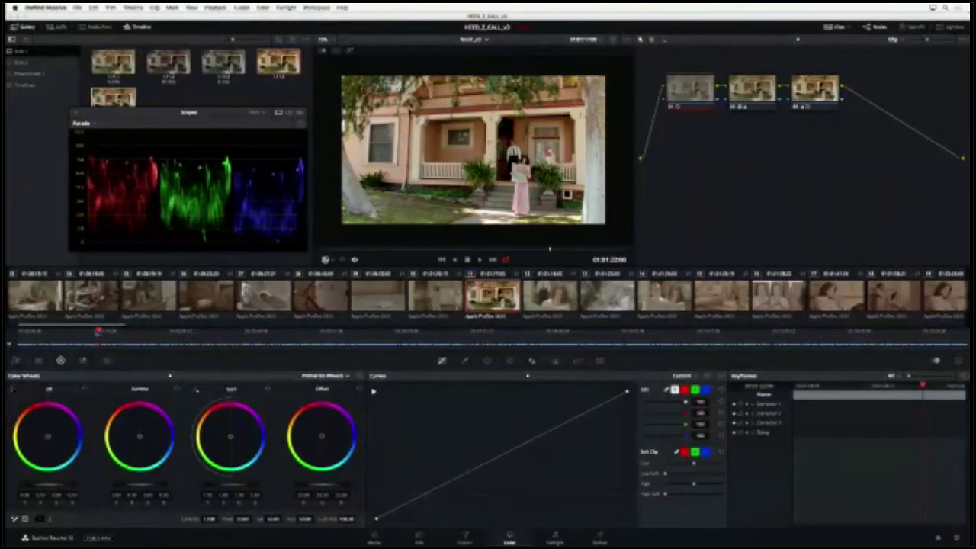
right_click(117, 99)
left_click(135, 115)
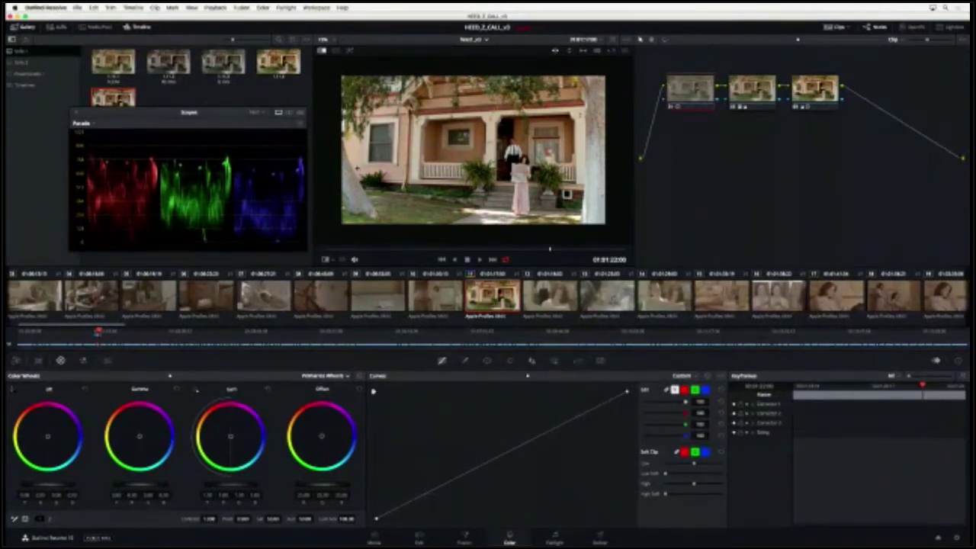
scroll(473, 149, "down", 1)
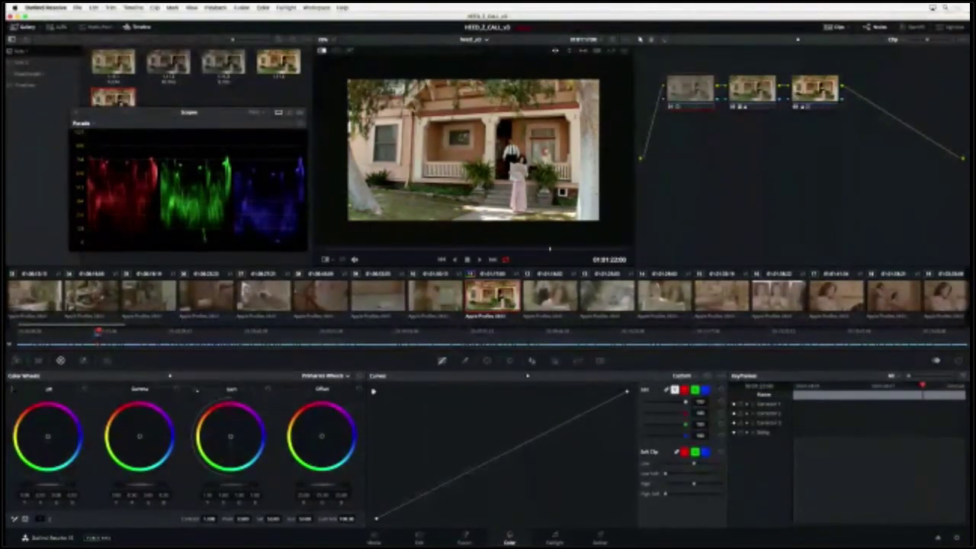
scroll(473, 150, "up", 1)
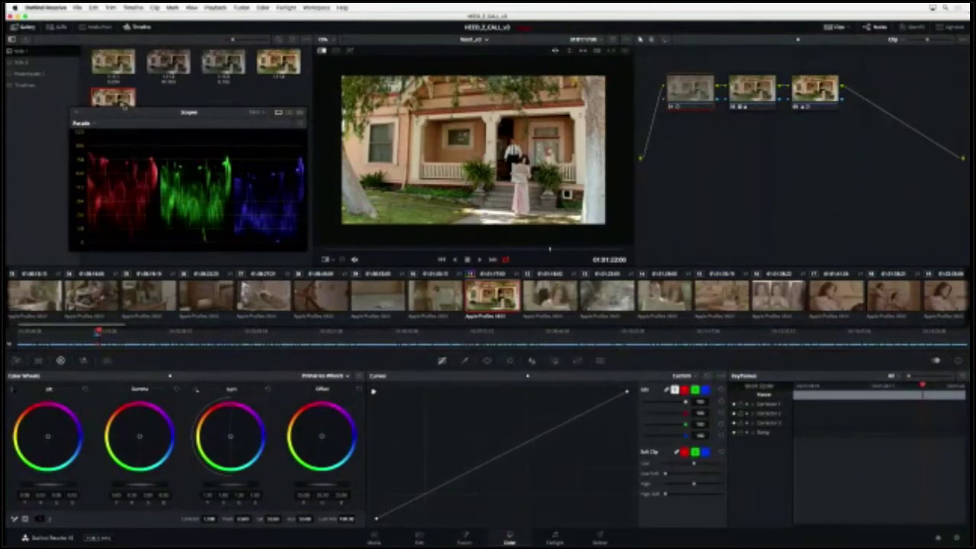
right_click(451, 180)
left_click(464, 227)
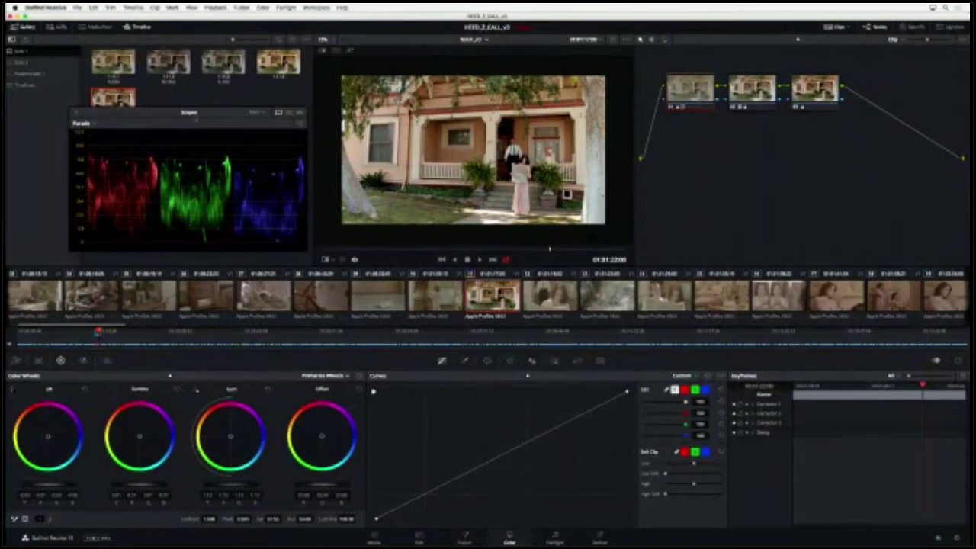
Add a new still album to the gallery and grab a still of the graded house exterior into it.
right_click(34, 126)
left_click(57, 129)
right_click(514, 162)
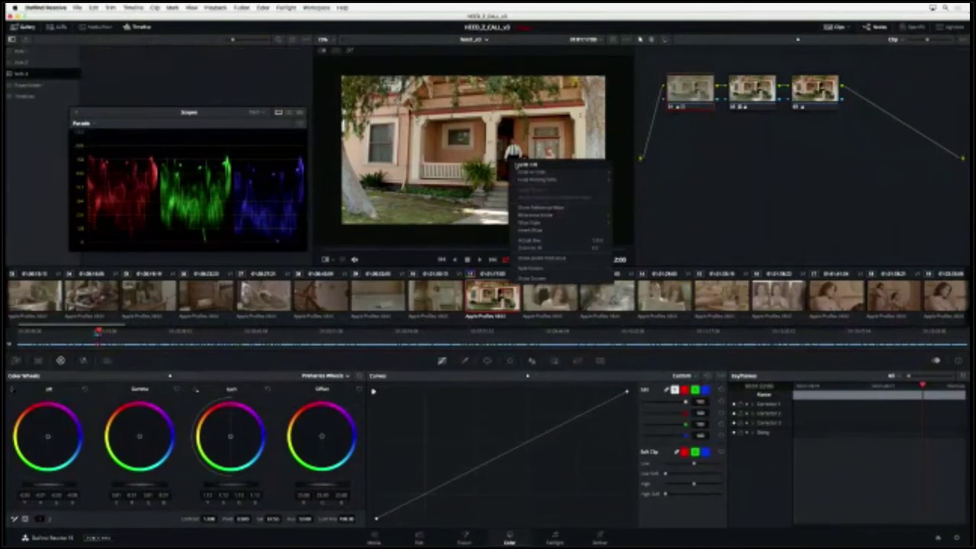
left_click(526, 165)
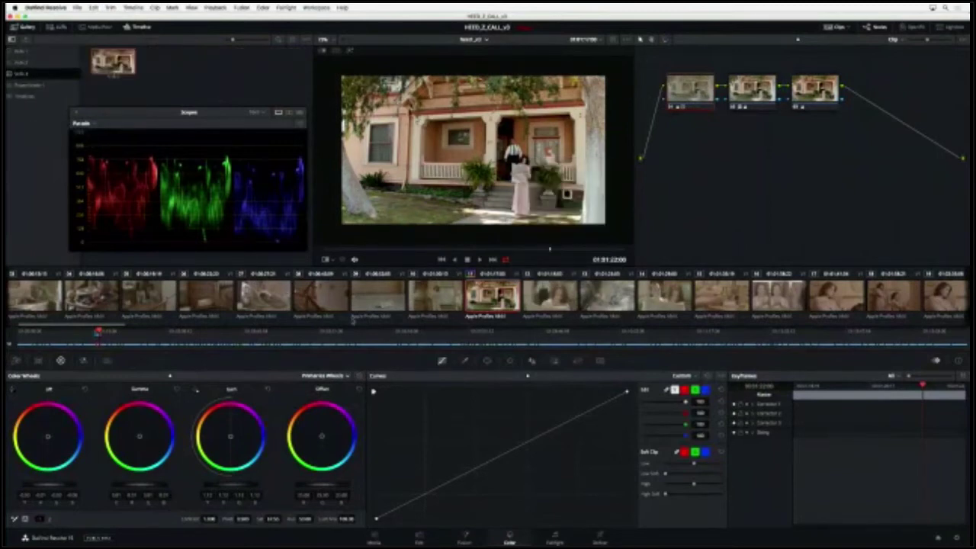
Select every clip from the grandfather clock shot to the end of the timeline and apply the house exterior still's grade to them.
left_click(69, 328)
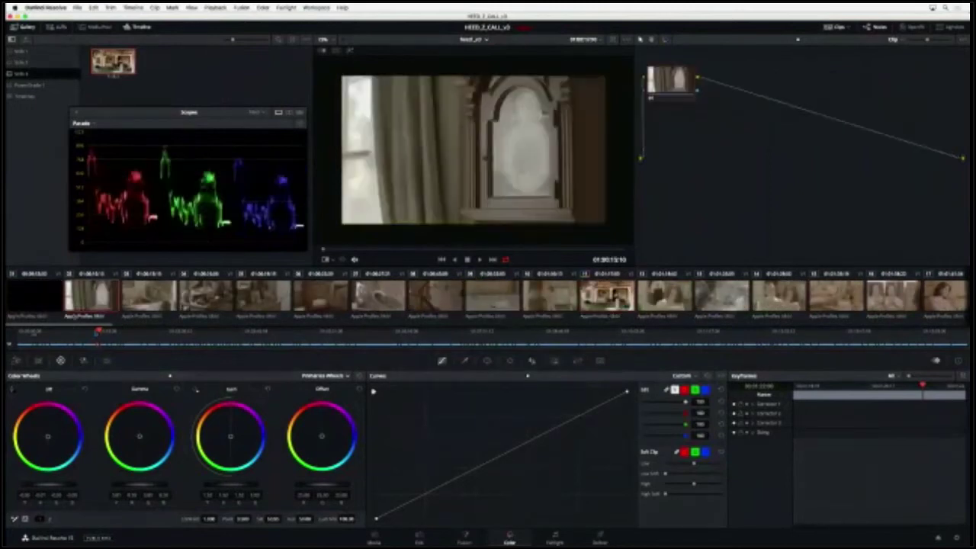
left_click_drag(62, 326, 923, 327)
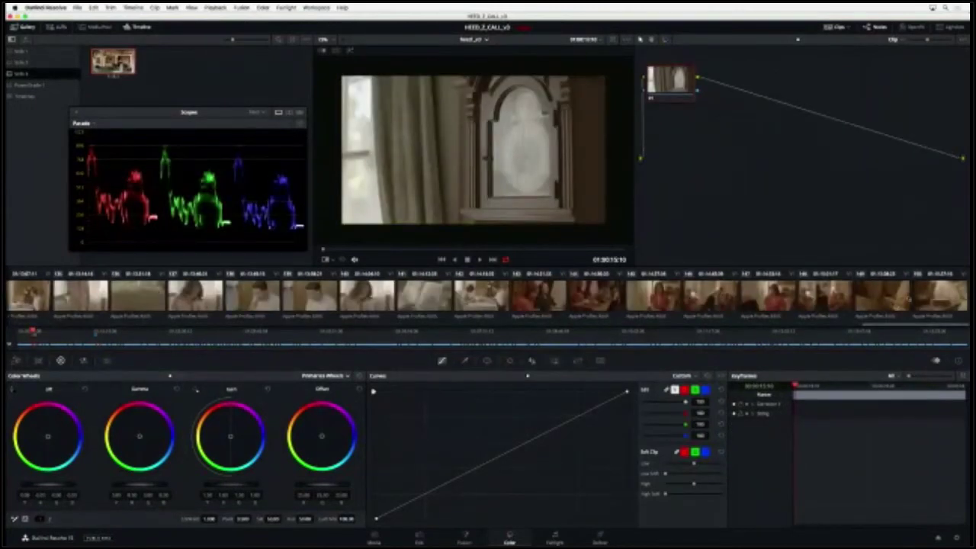
left_click(924, 301, "shift")
mouse_move(106, 68)
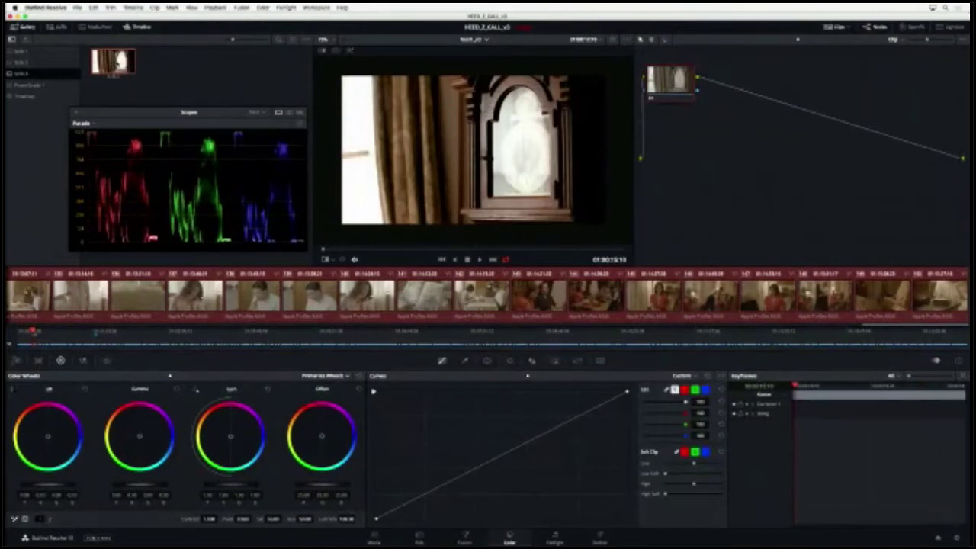
right_click(115, 65)
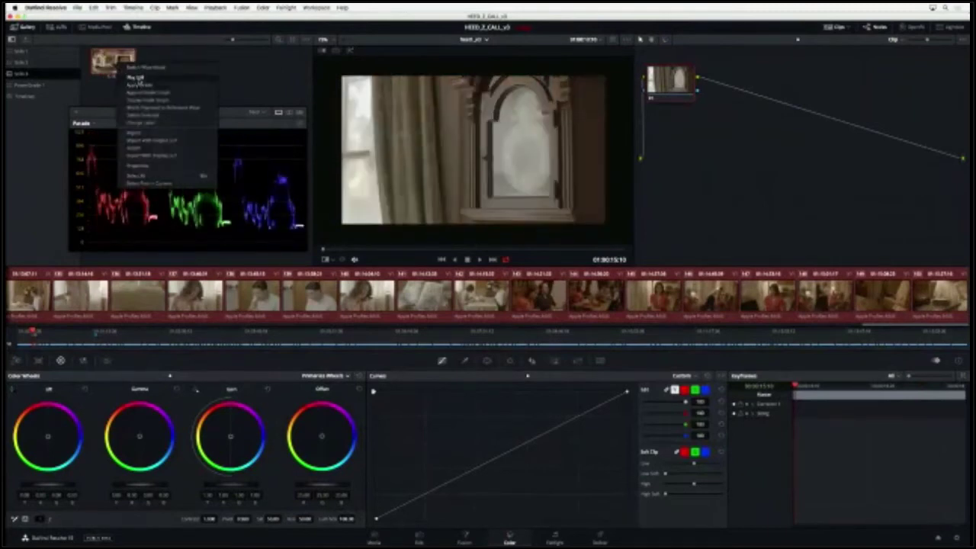
left_click(139, 85)
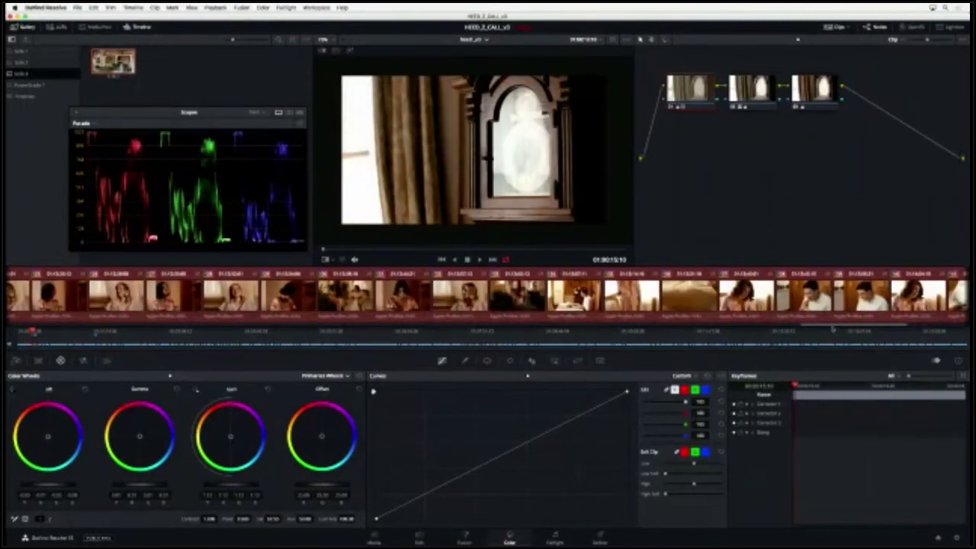
Return to the start of the clip strip and play back the graded shots with looping turned off.
left_click_drag(829, 326, 6, 378)
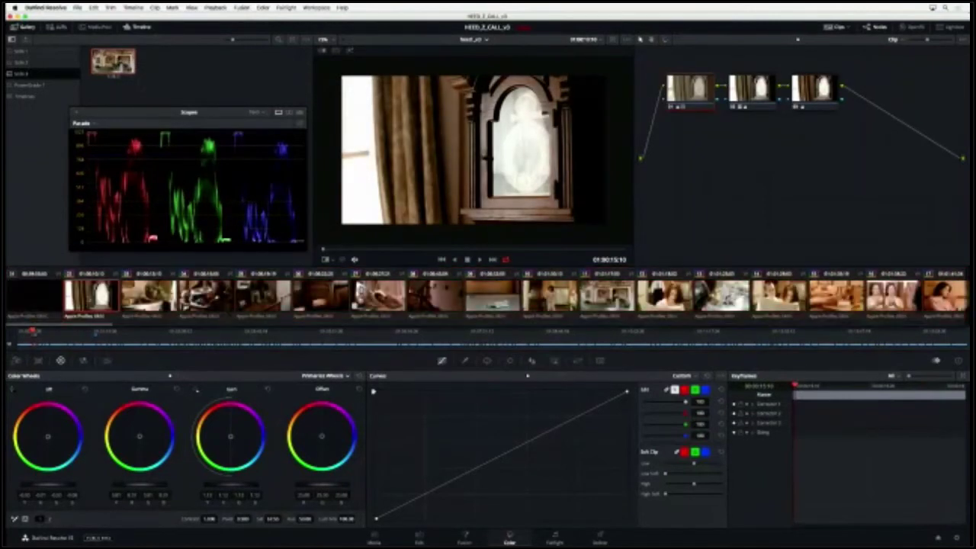
key("space")
left_click(505, 259)
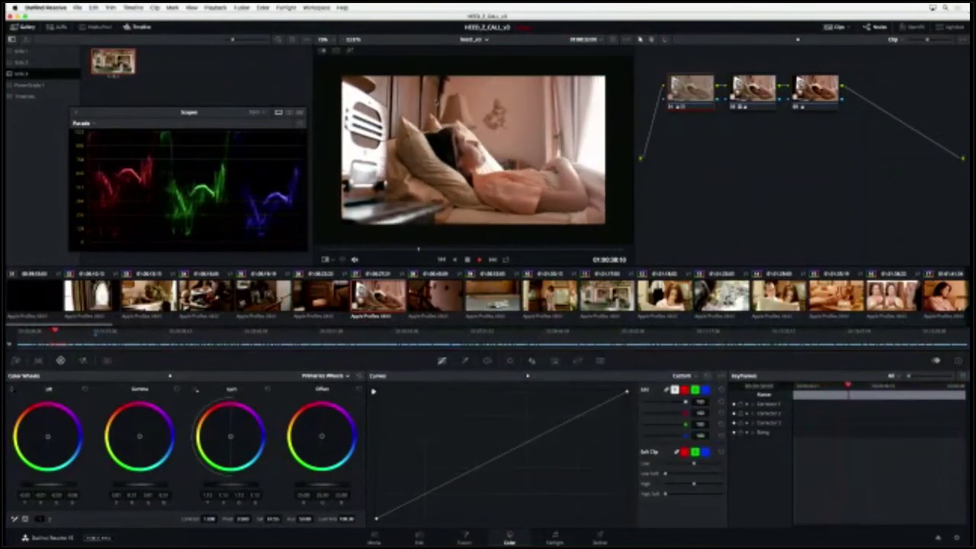
Switch the node graph from clip to timeline level, reposition its corrector node and slightly shift the lift colour balance.
left_click(894, 39)
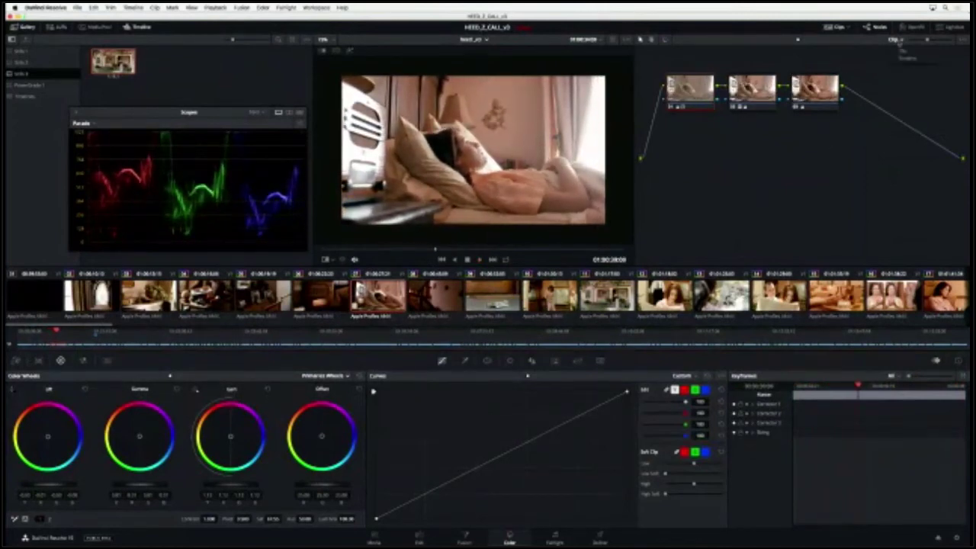
left_click(906, 58)
left_click_drag(675, 95, 759, 140)
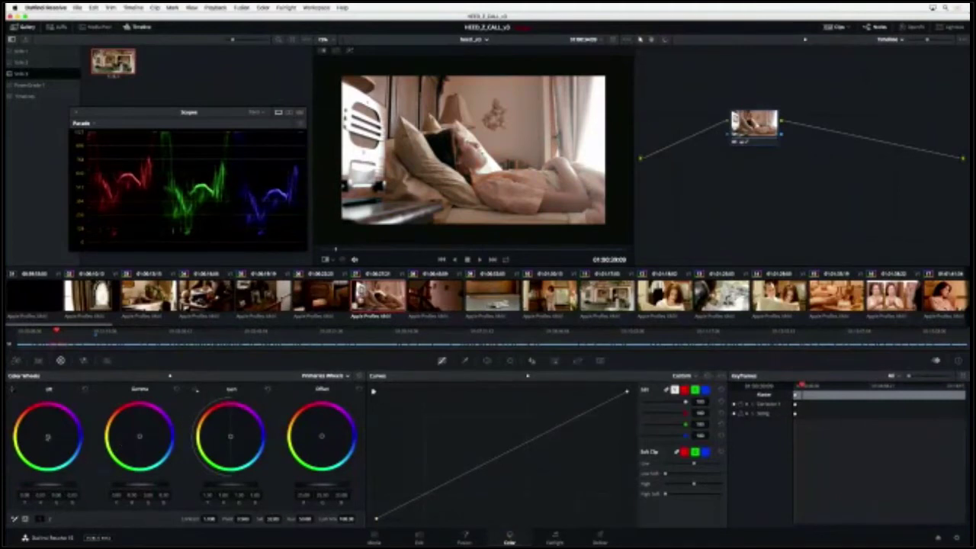
left_click_drag(47, 436, 48, 439)
key("alt+s")
key("alt+s")
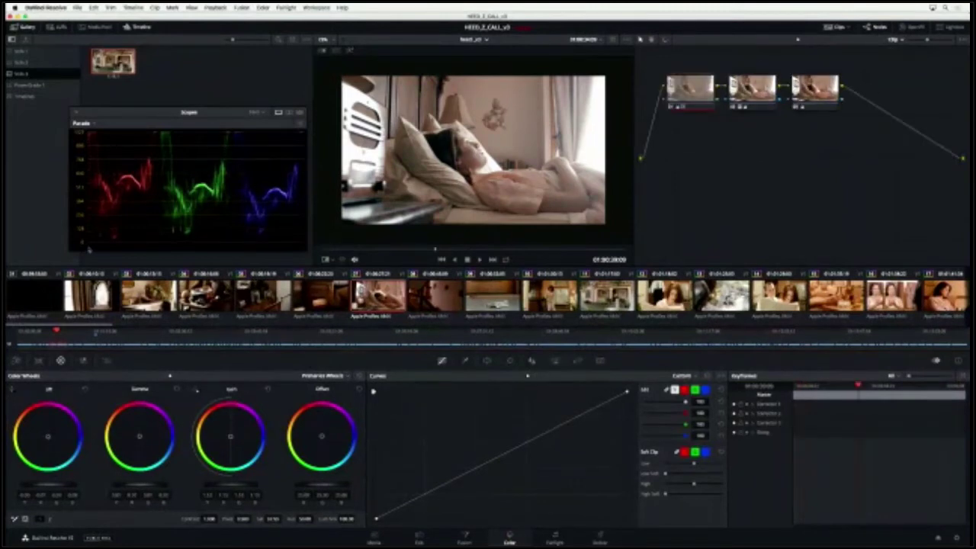
Select the grandfather clock clip, play through it, then lower its gain and fine-tune its lift level.
left_click(92, 294)
key("space")
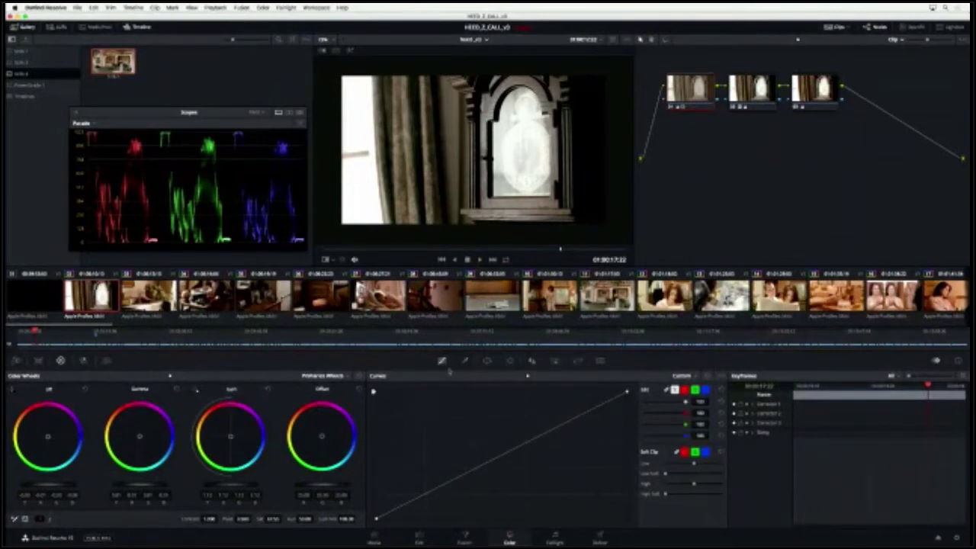
left_click_drag(247, 488, 220, 488)
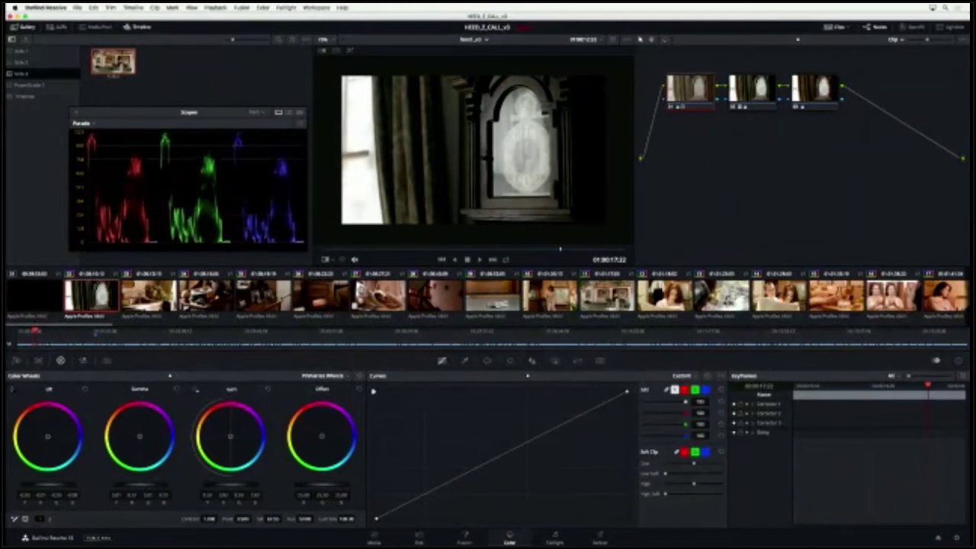
mouse_move(48, 485)
left_mouse_down()
mouse_move(62, 485)
mouse_move(49, 487)
left_mouse_up()
Fine-tune the gain of the clip with the books and plant, then select the domino table clip.
left_click(148, 303)
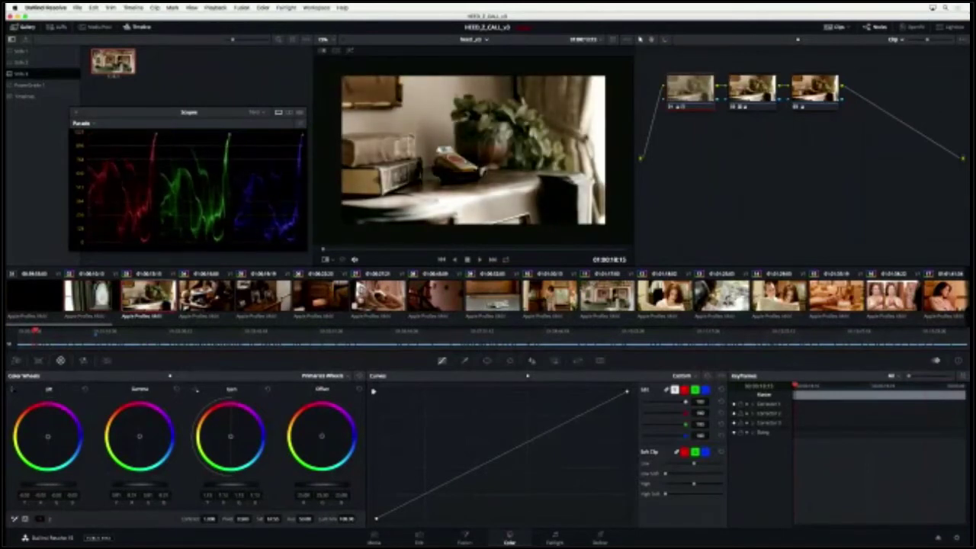
left_click_drag(232, 488, 235, 488)
left_click(211, 307)
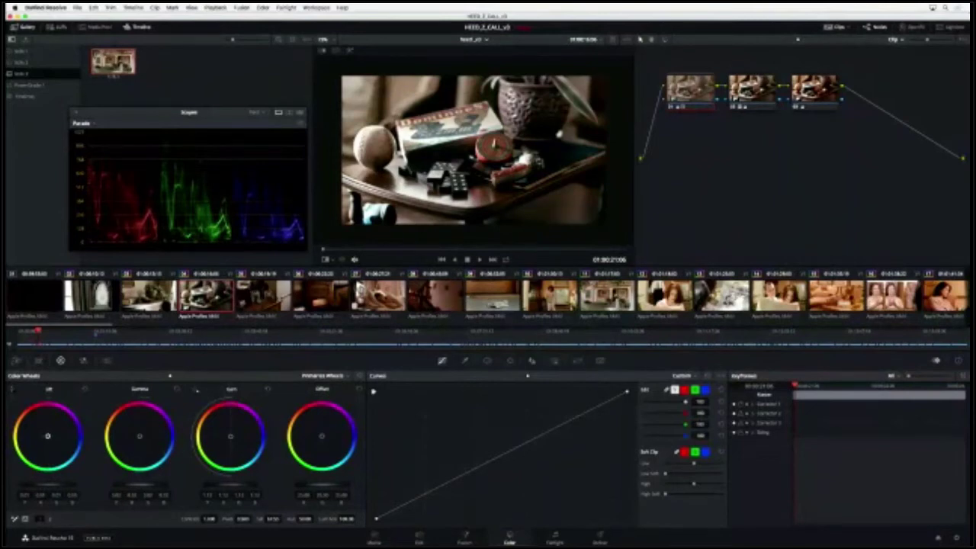
Lower the lift slightly on the clip of the woman lying in bed and raise it on the staircase clip.
left_click(379, 295)
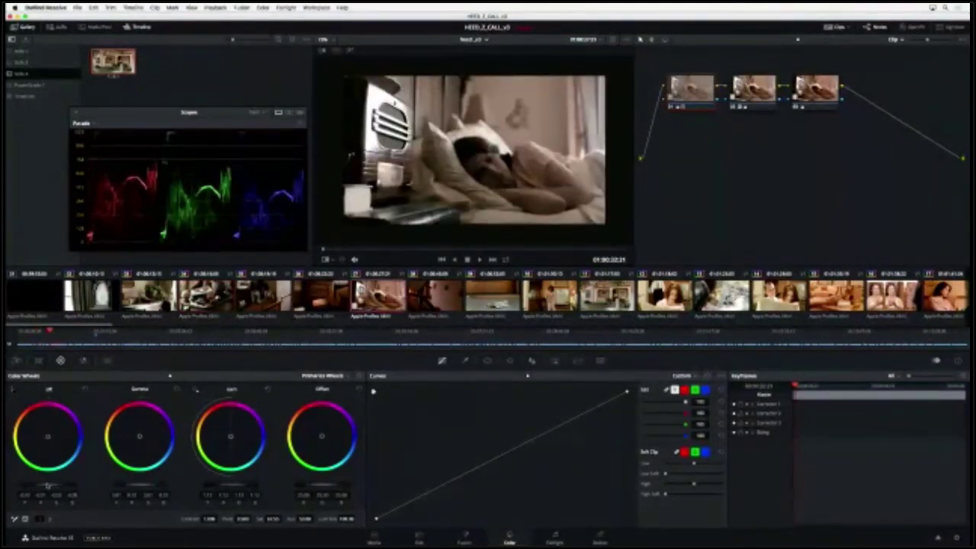
mouse_move(48, 485)
left_mouse_down()
mouse_move(56, 486)
mouse_move(45, 486)
left_mouse_up()
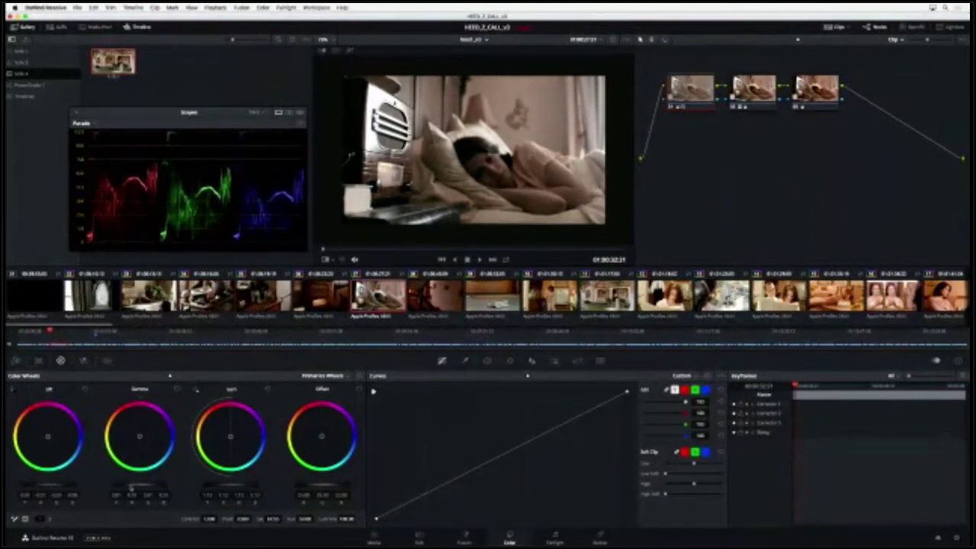
left_click(445, 292)
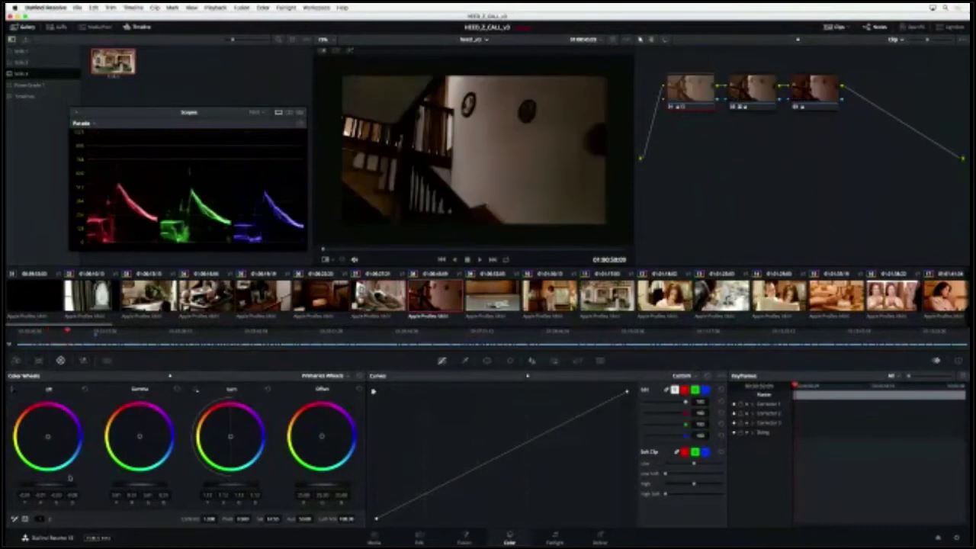
left_click_drag(61, 486, 67, 486)
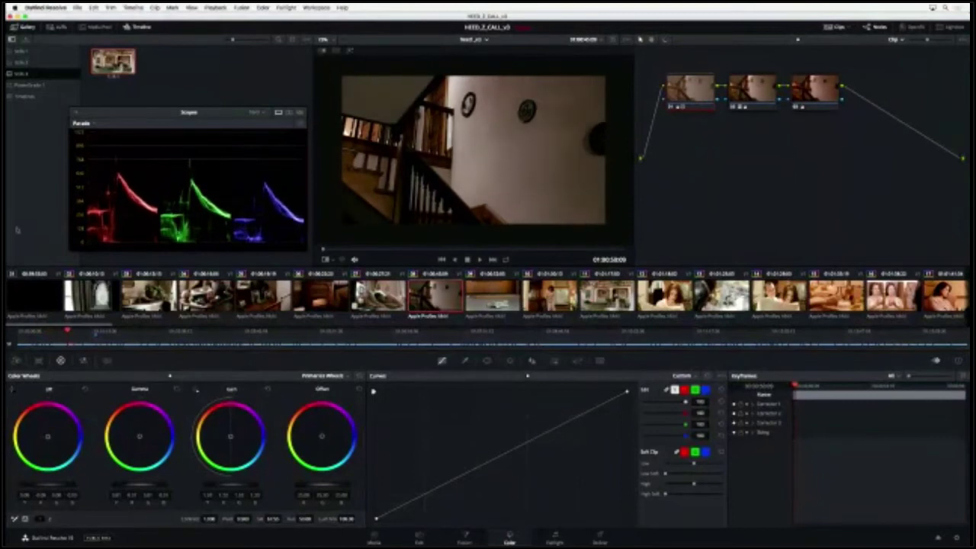
Return to the clock clip, show the parade and vectorscope side by side, and move the scopes window over the curves.
left_click(102, 292)
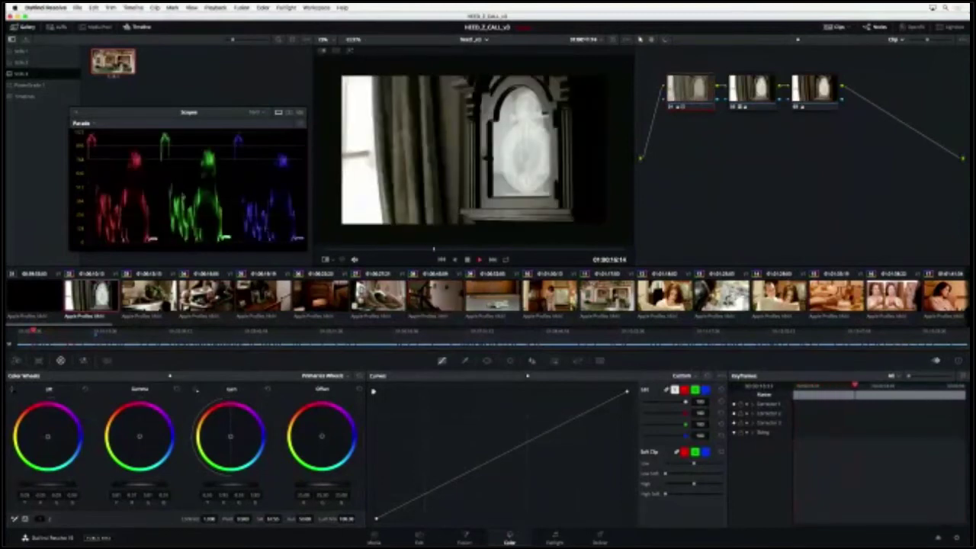
left_click(289, 113)
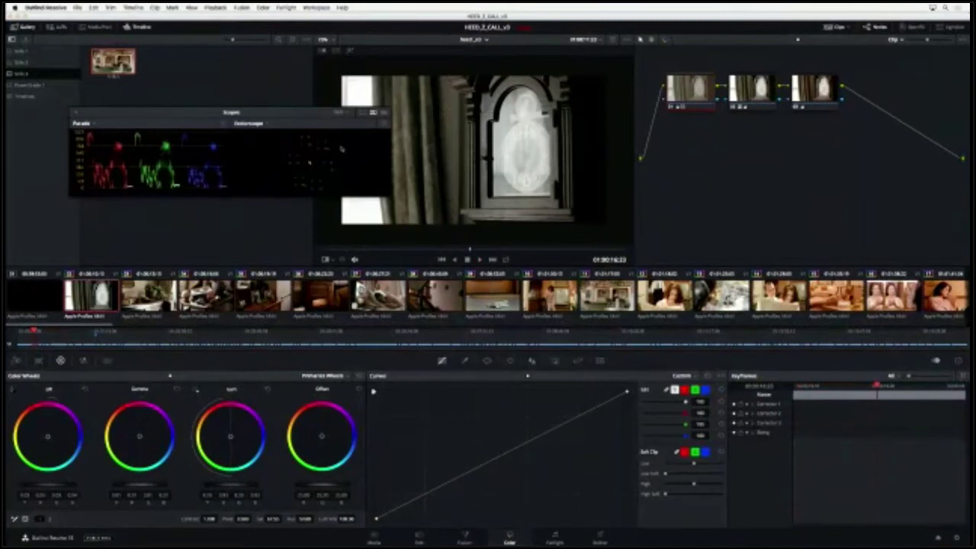
left_click(384, 125)
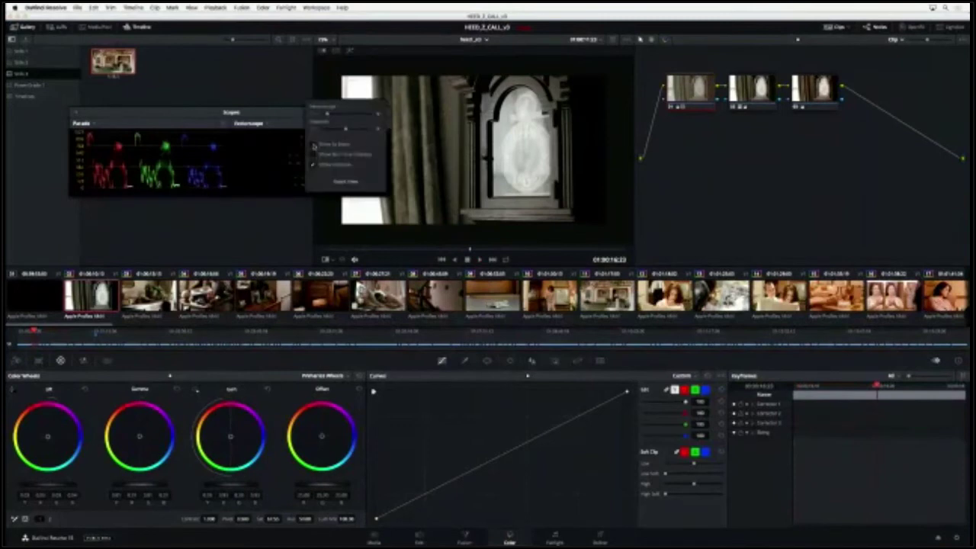
left_click(284, 113)
left_click_drag(284, 118, 571, 409)
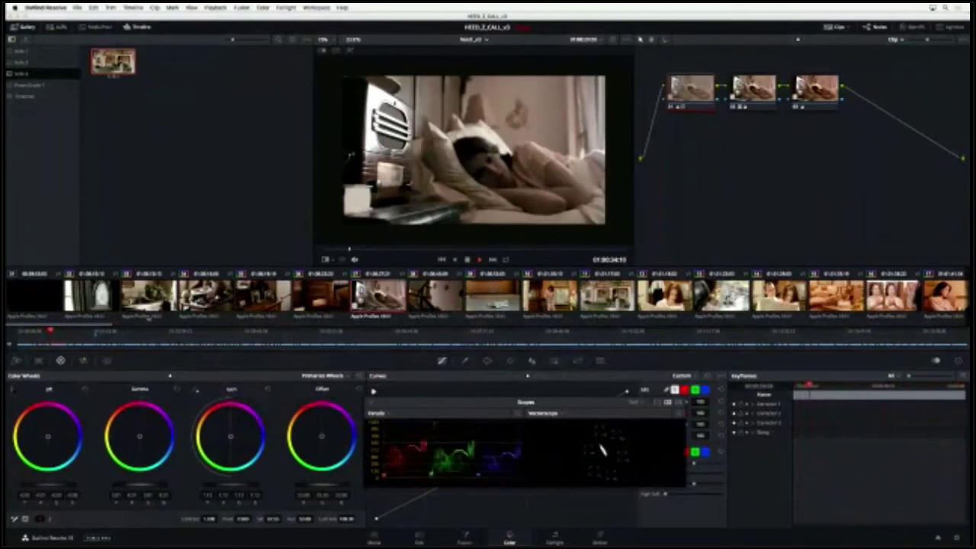
Switch back and forth between the clock clip and the books-and-plant clip to compare their colour balance.
left_click(96, 297)
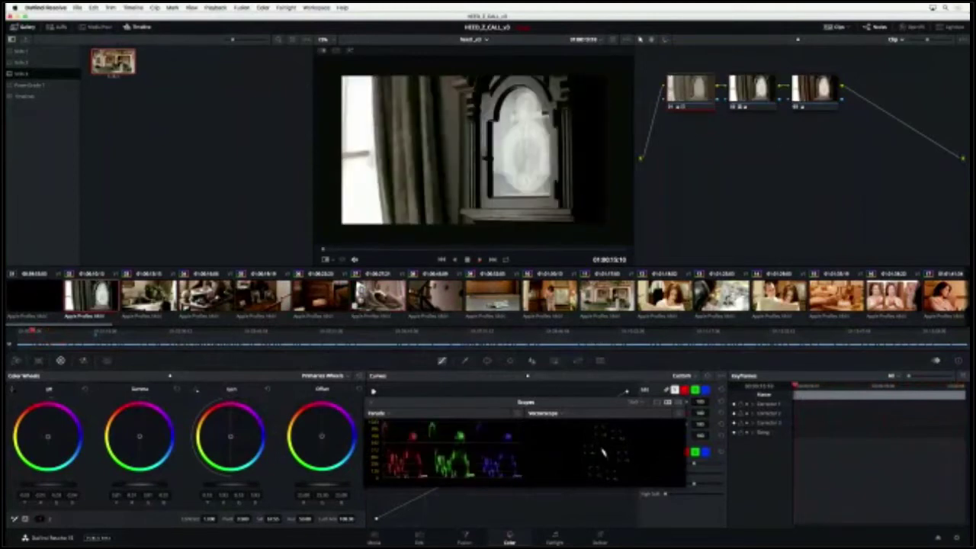
key("Down")
key("Up")
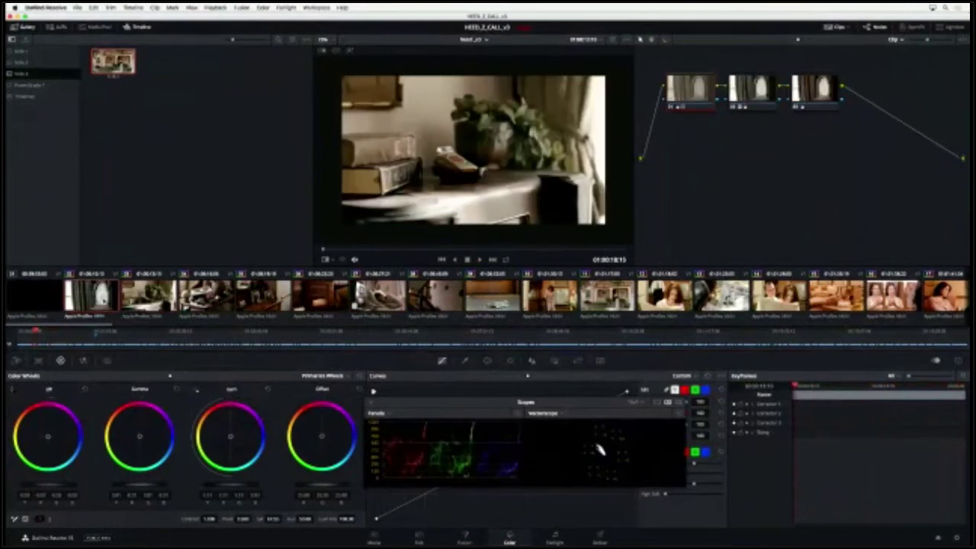
key("Down")
key("Up")
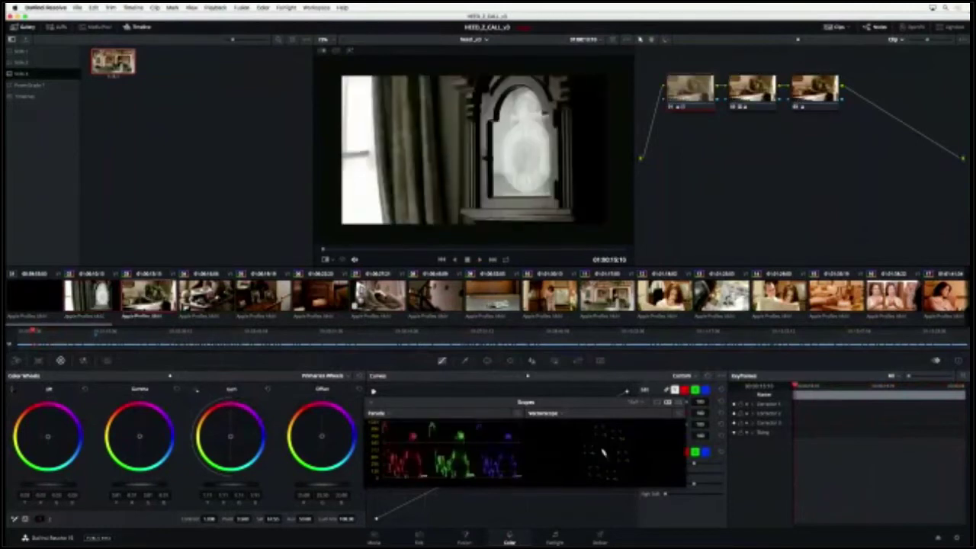
key("Down")
key("Up")
key("Down")
key("Up")
key("Down")
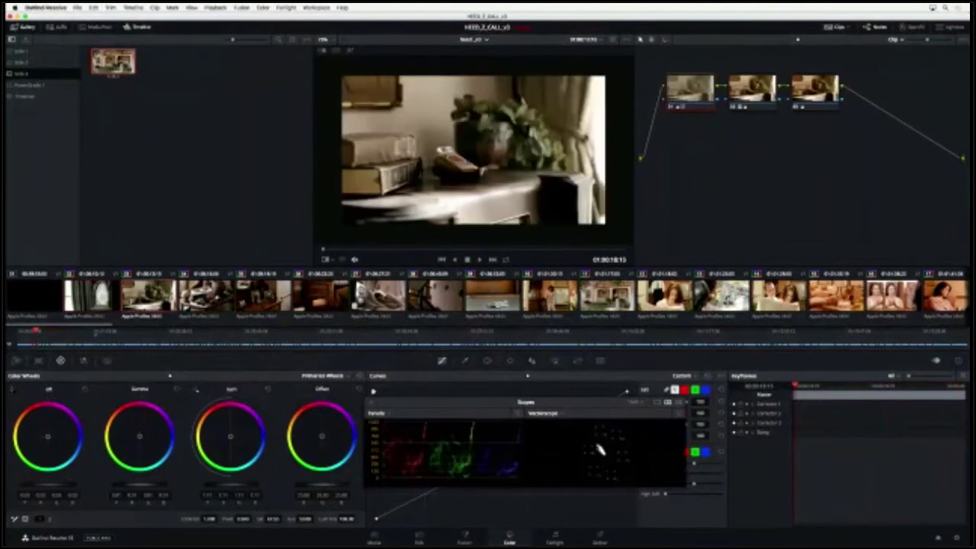
key("Up")
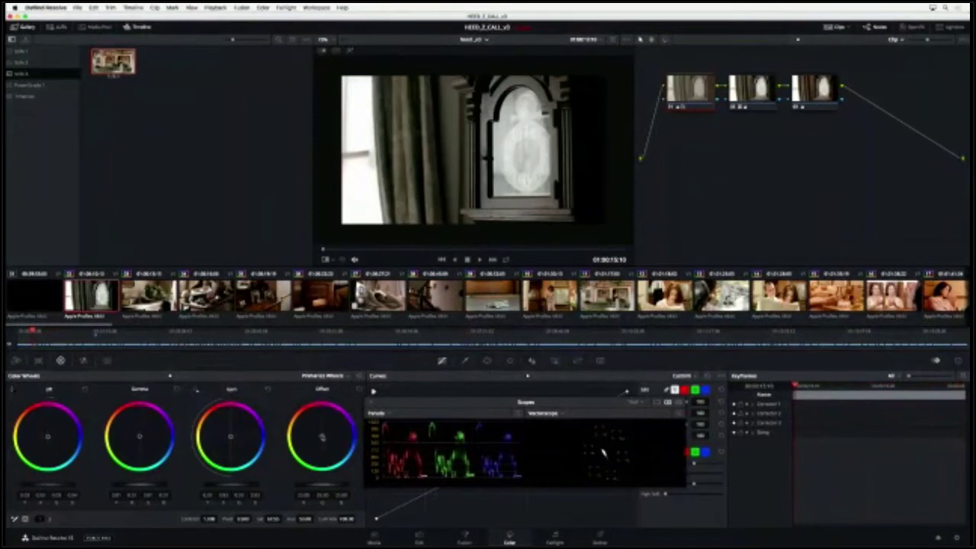
Shift the clock clip's offset colour balance towards warmer tones and check it against the books-and-plant clip.
left_click_drag(322, 437, 320, 434)
left_click(149, 295)
left_click(89, 293)
left_click(144, 294)
left_click(85, 294)
left_click(142, 295)
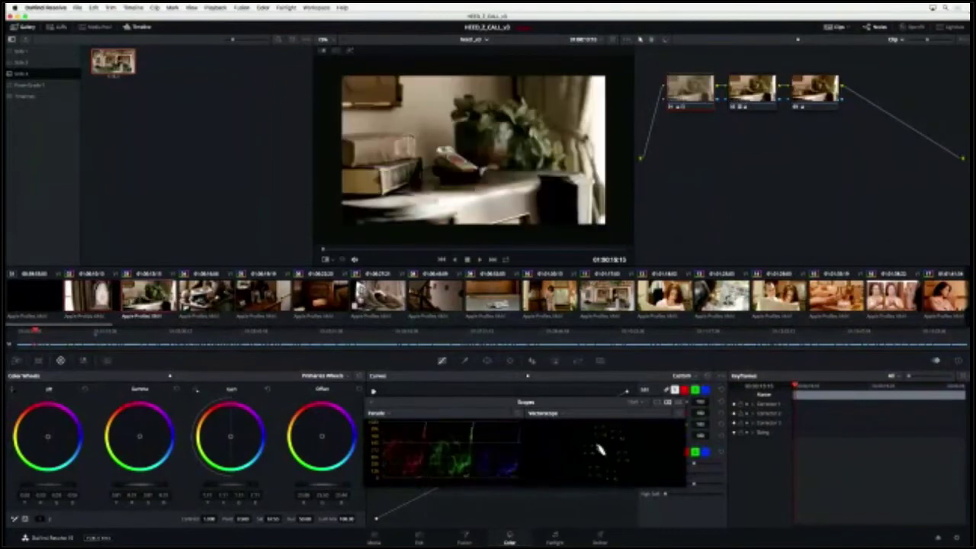
key("Up")
key("Down")
Select the house exterior clip and flip repeatedly between it and the preceding porch clip to compare their grades.
scroll(549, 298, "right", 8)
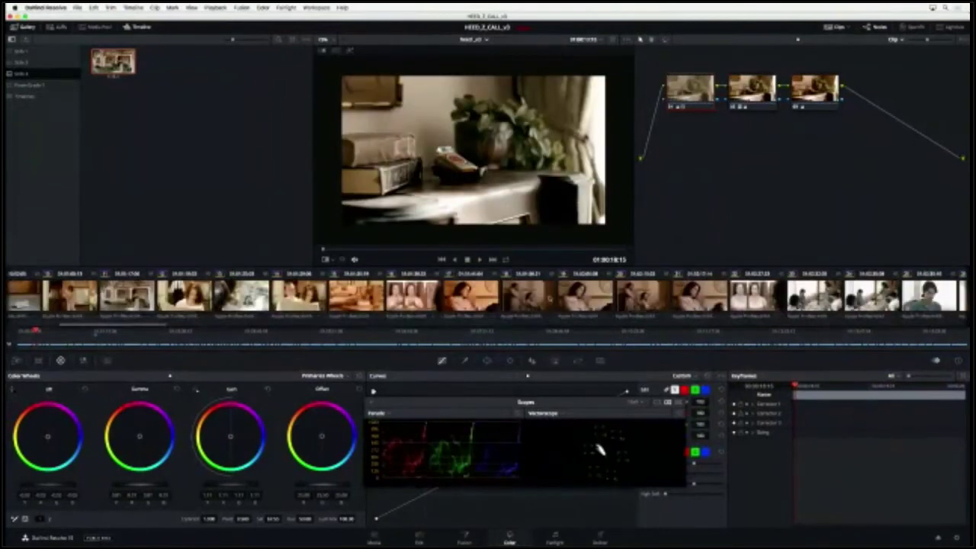
scroll(487, 297, "right", 5)
left_click(416, 299)
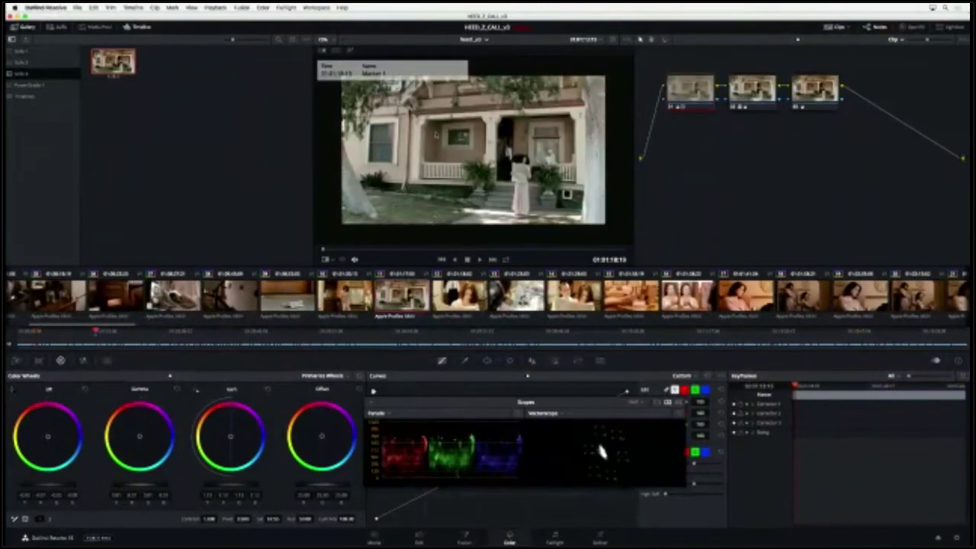
key("Up")
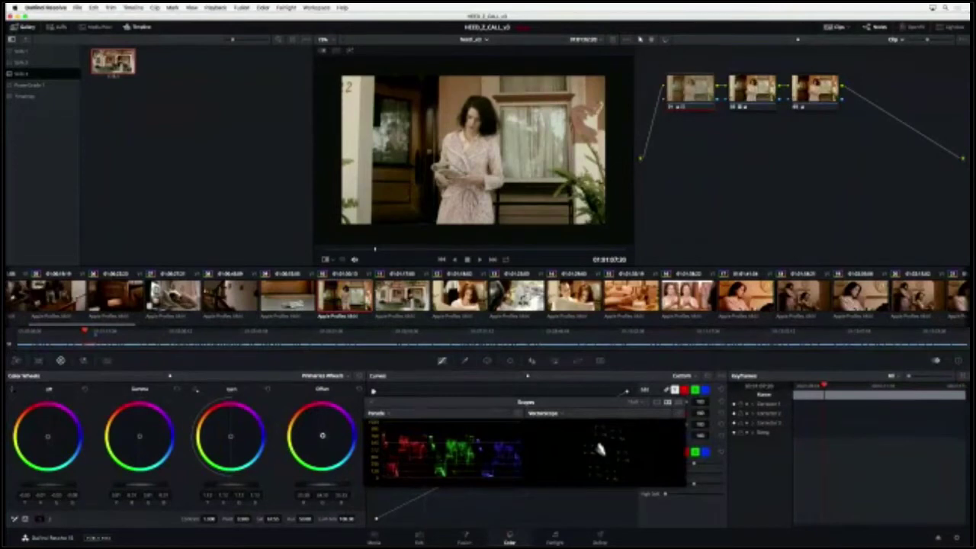
key("shift+Down")
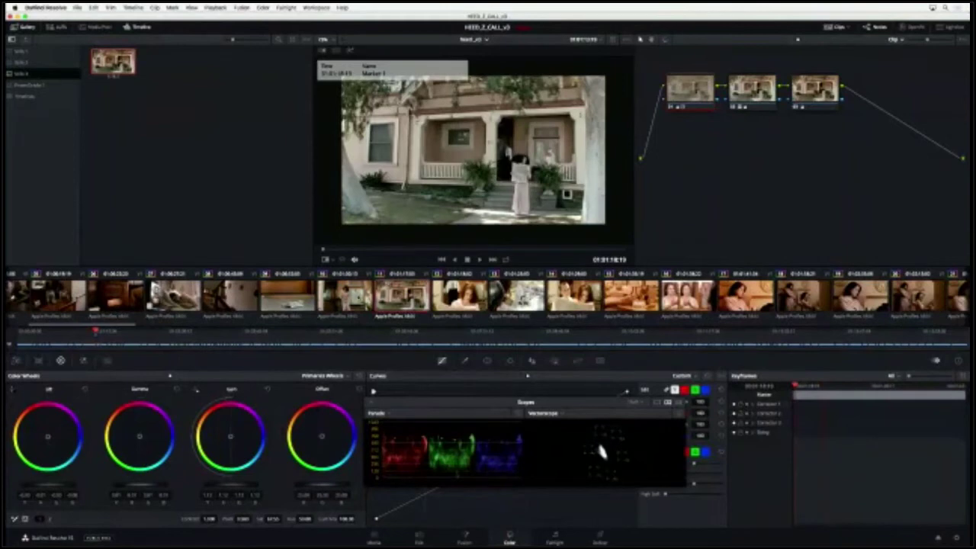
key("shift+Up")
key("shift+Down")
key("shift+Up")
key("shift+Down")
key("shift+Up")
key("shift+Down")
key("shift+Up")
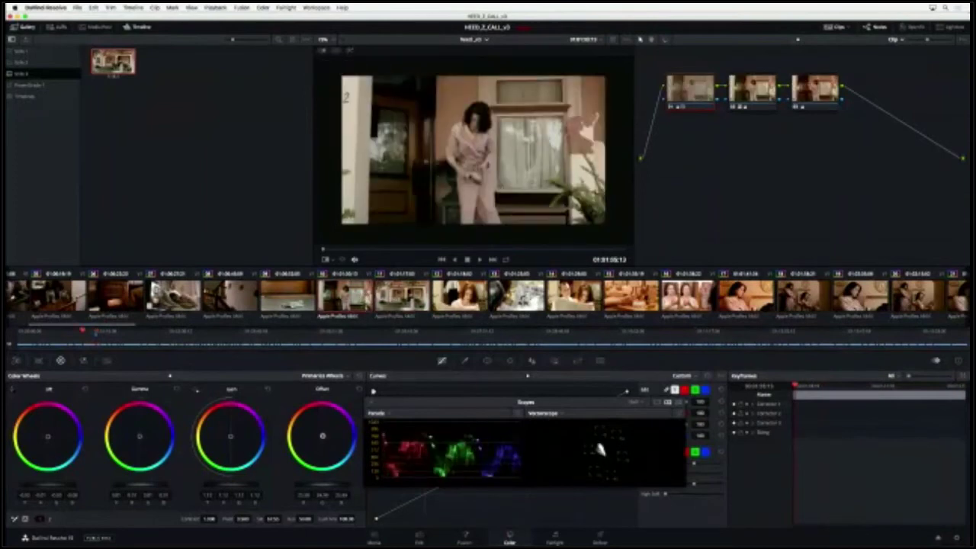
Shift the porch clip's offset colour balance slightly cooler and compare it repeatedly with the following house exterior clip.
left_click_drag(322, 436, 325, 436)
key("shift+Down")
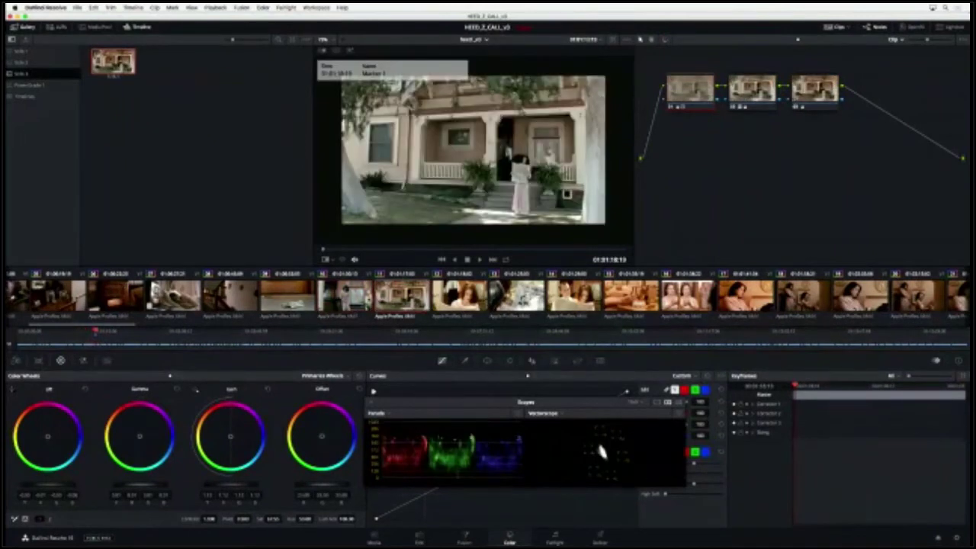
key("shift+Up")
key("shift+Down")
key("shift+Up")
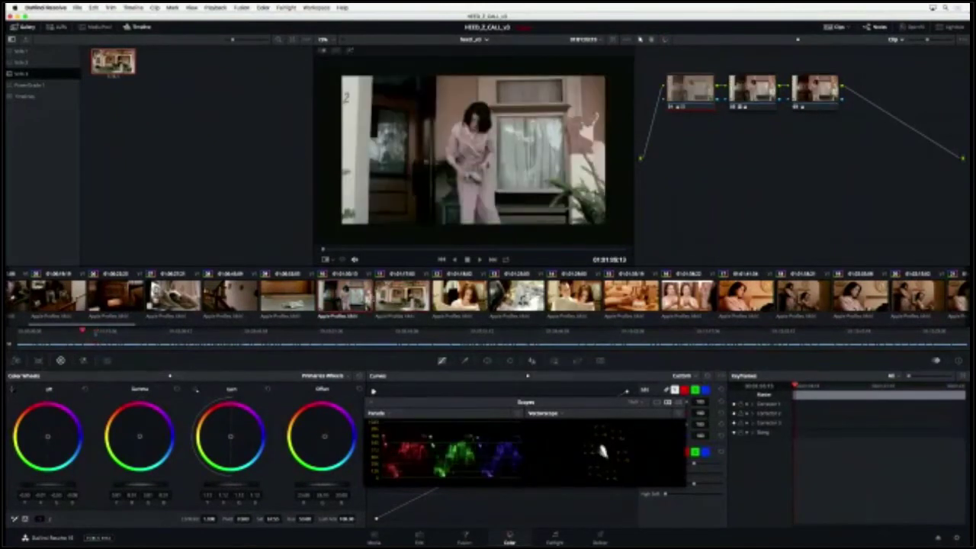
key("shift+Down")
key("shift+Up")
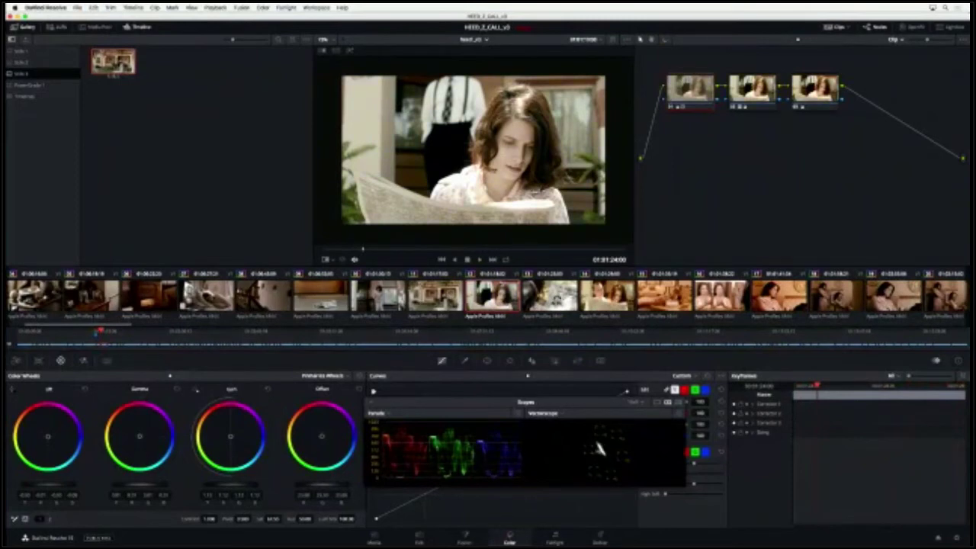
Review the grades further along the timeline, from the bright window-side clips to the first dark living-room clip.
scroll(540, 300, "right", 10)
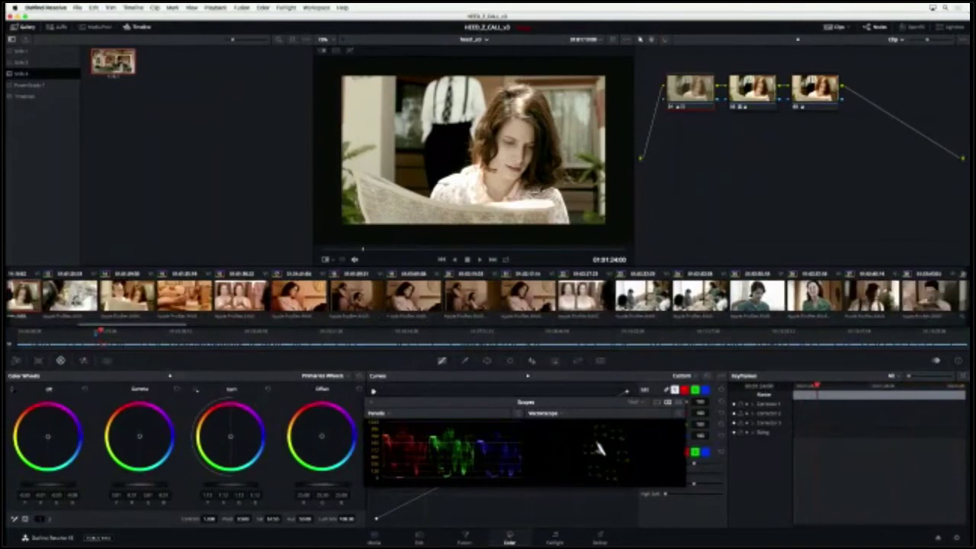
scroll(488, 295, "right", 5)
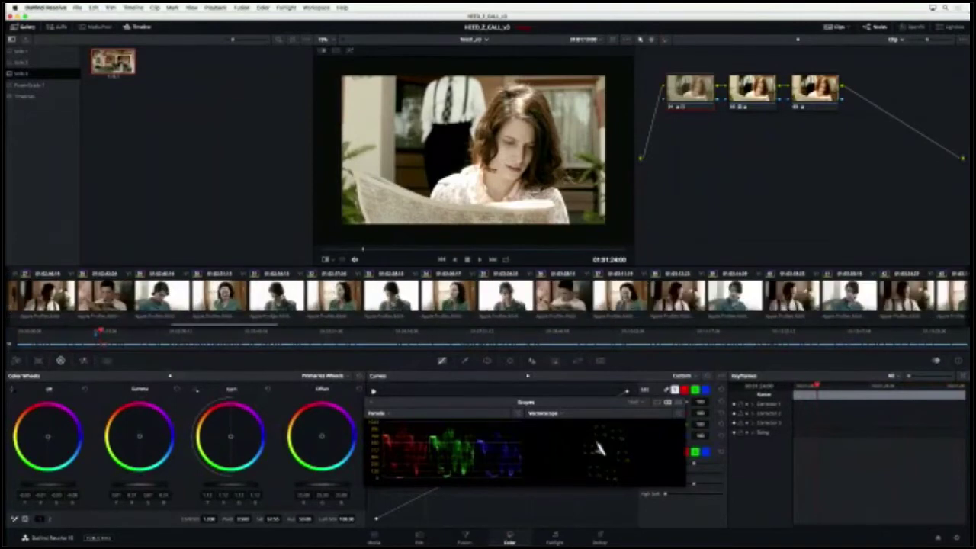
scroll(488, 296, "right", 8)
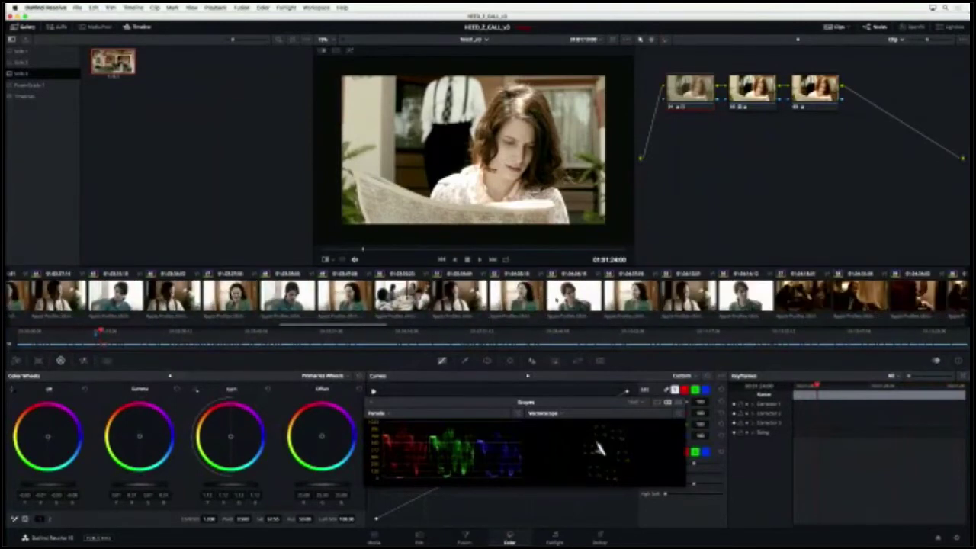
scroll(488, 296, "right", 4)
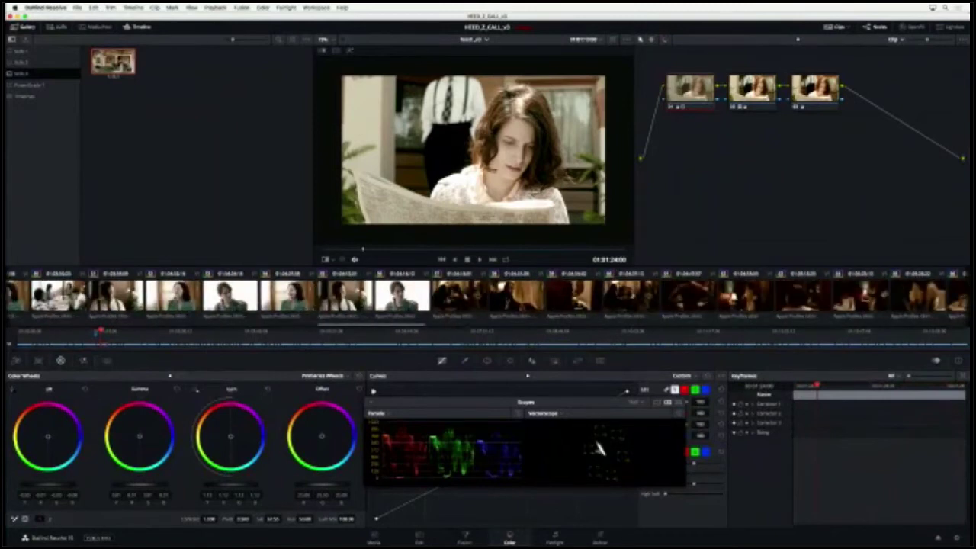
left_click(117, 296)
left_click(174, 295)
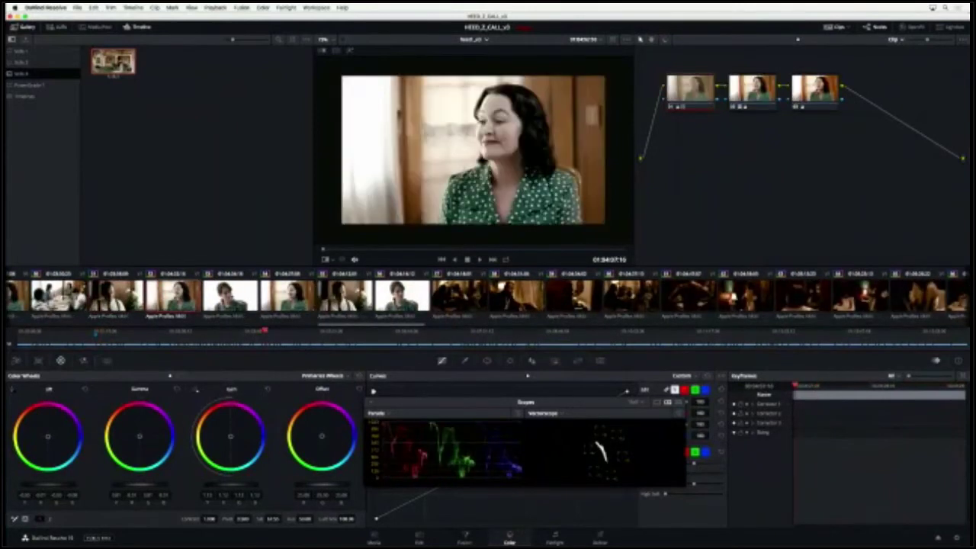
left_click(231, 296)
left_click(288, 296)
left_click(346, 296)
key("Down")
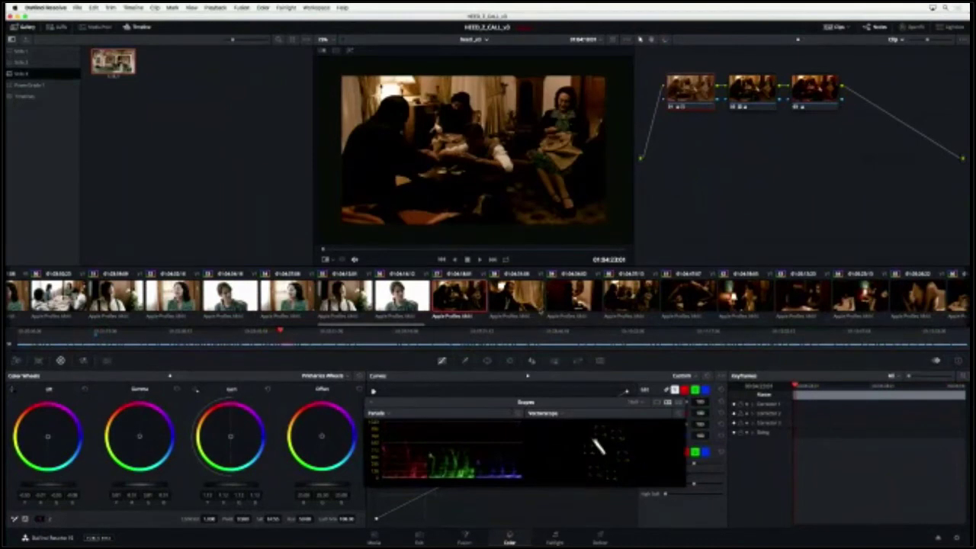
Select the ten consecutive dark living-room clips, reset all their grades and nodes, and return to the first of them.
scroll(458, 309, "right", 5)
scroll(424, 317, "left", 3)
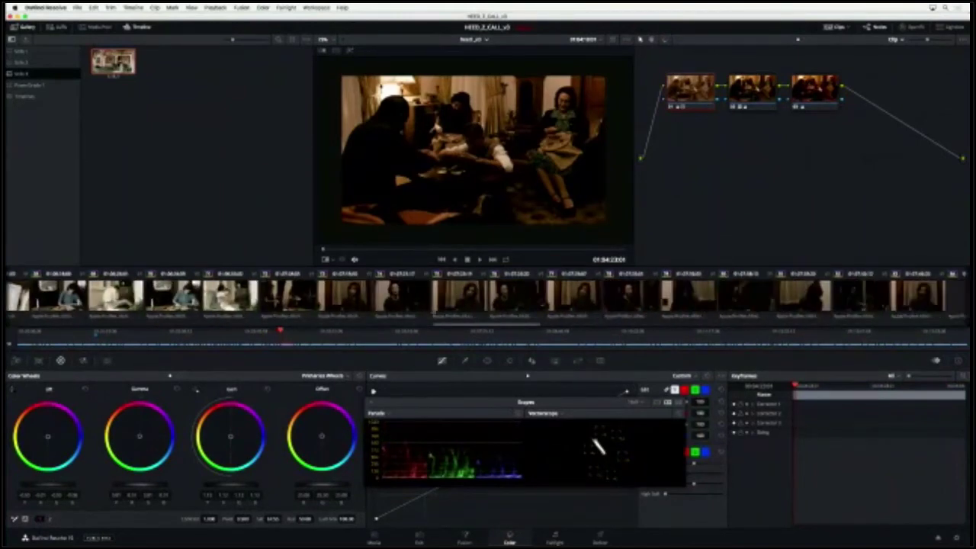
scroll(424, 308, "left", 2)
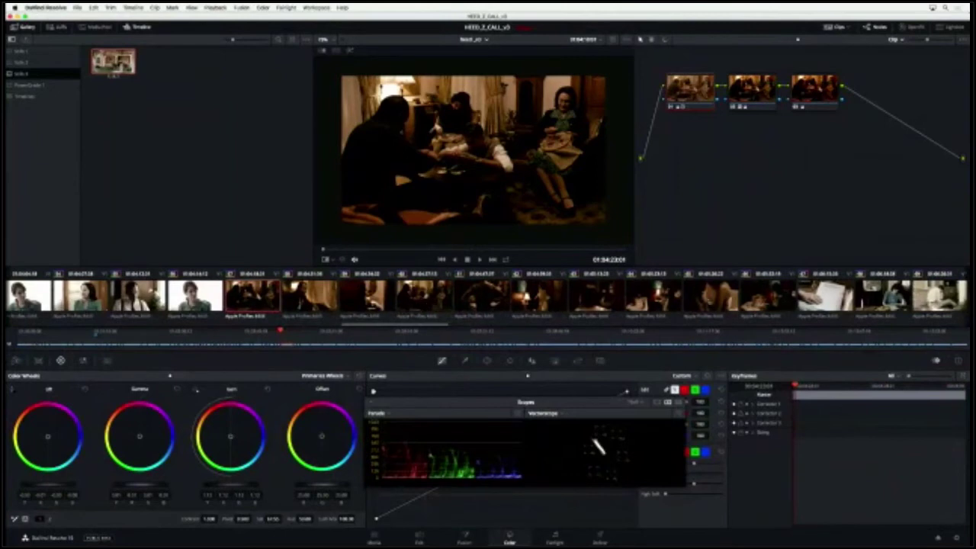
left_click(770, 301, "shift")
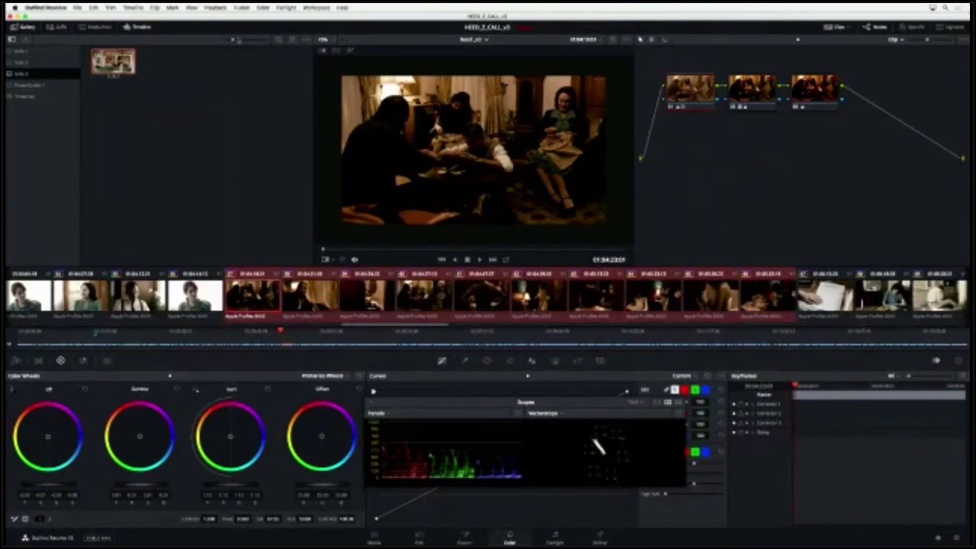
left_click(251, 9)
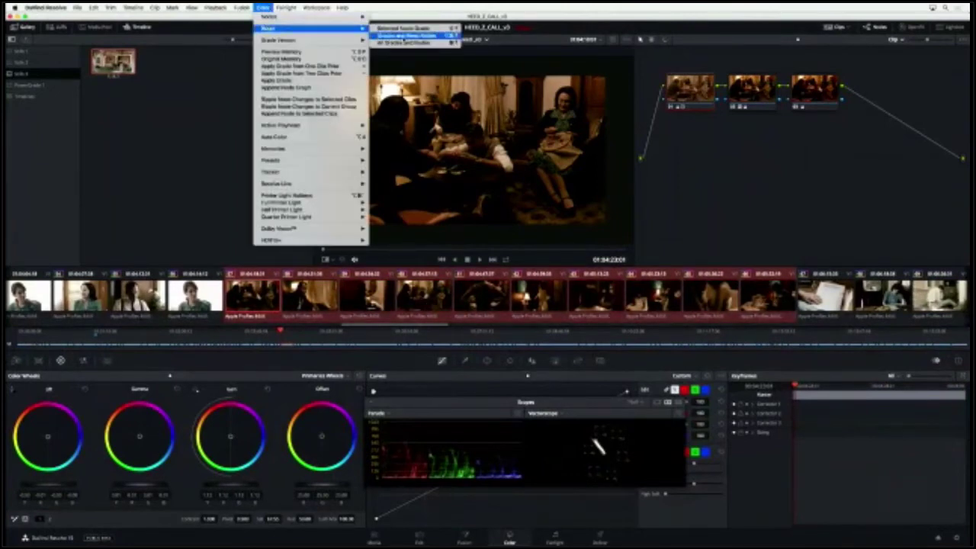
mouse_move(262, 8)
left_click(313, 303)
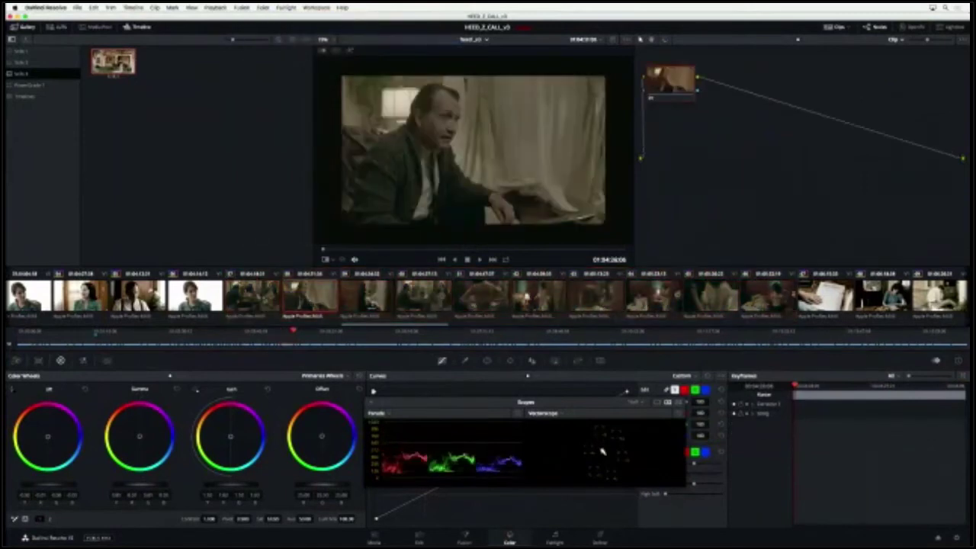
left_click(255, 300)
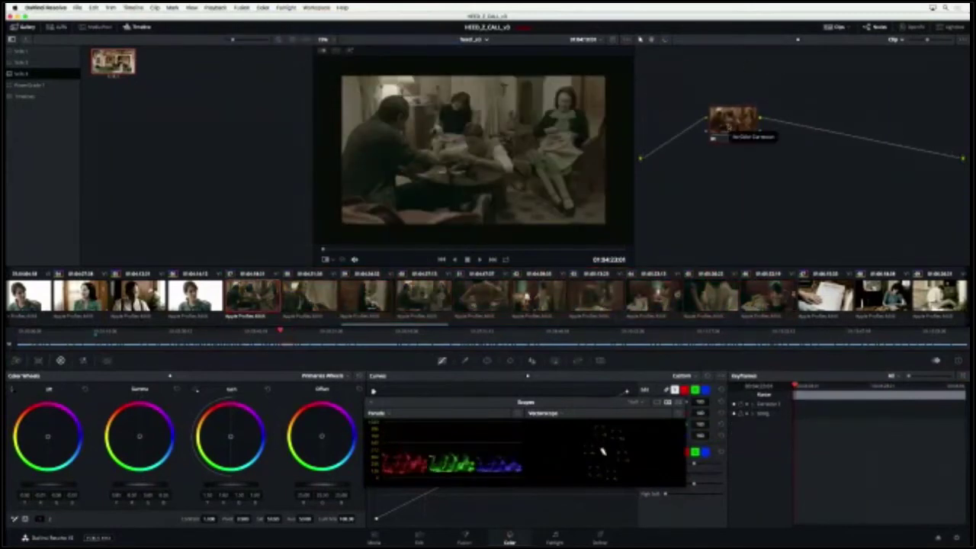
Add three serial nodes to the first living-room clip.
key("alt+s")
key("alt+s")
key("alt+s")
right_click(841, 127)
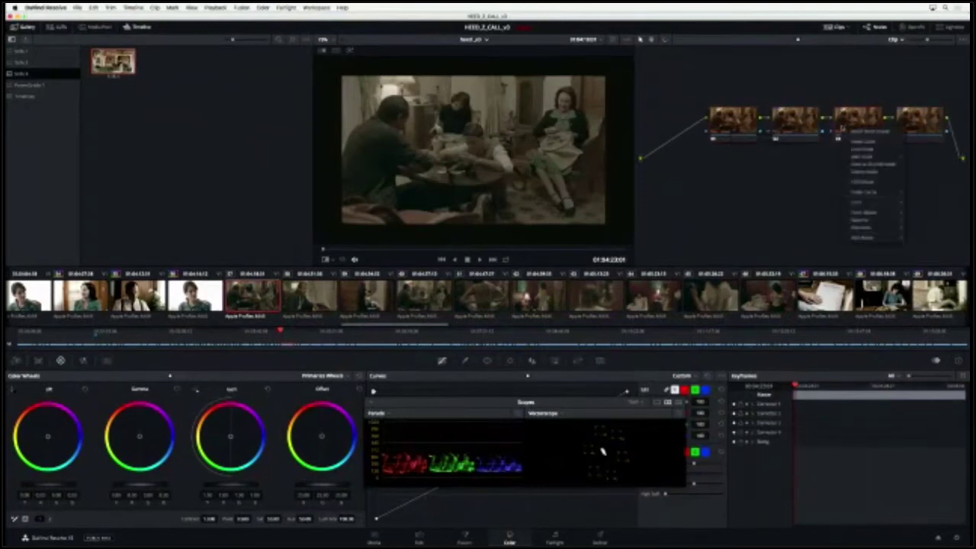
Apply the grade of the first still in the first stills album to the living-room clip and reposition the scopes window.
mouse_move(868, 204)
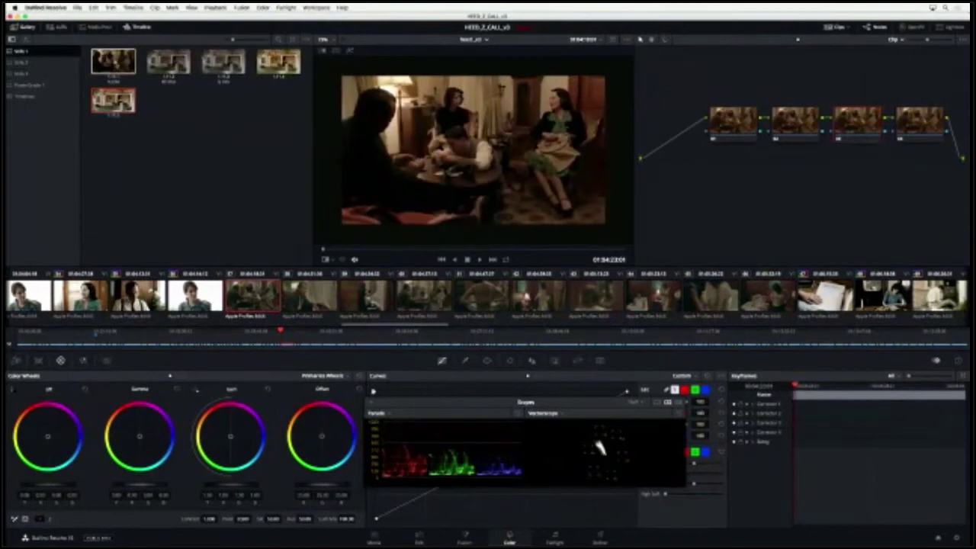
key("Delete")
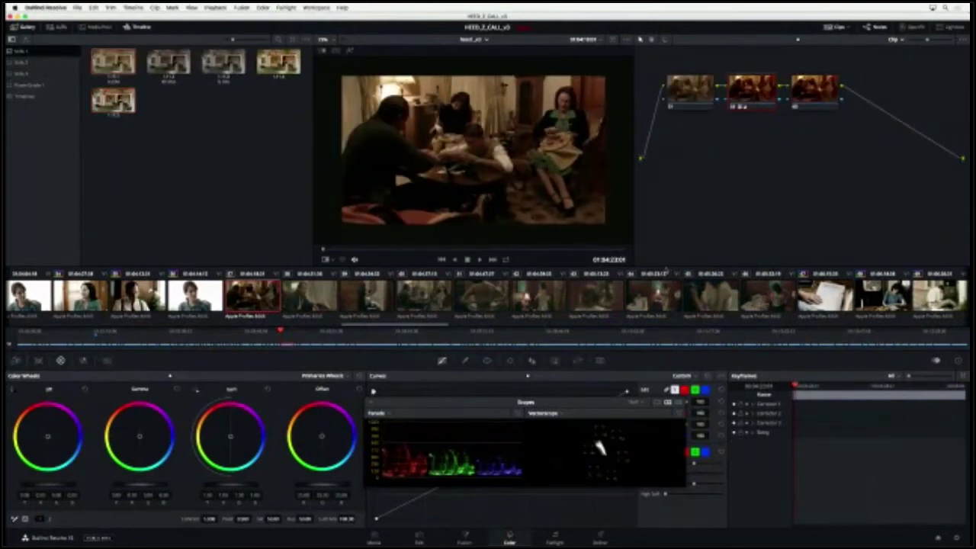
left_click_drag(465, 405, 462, 385)
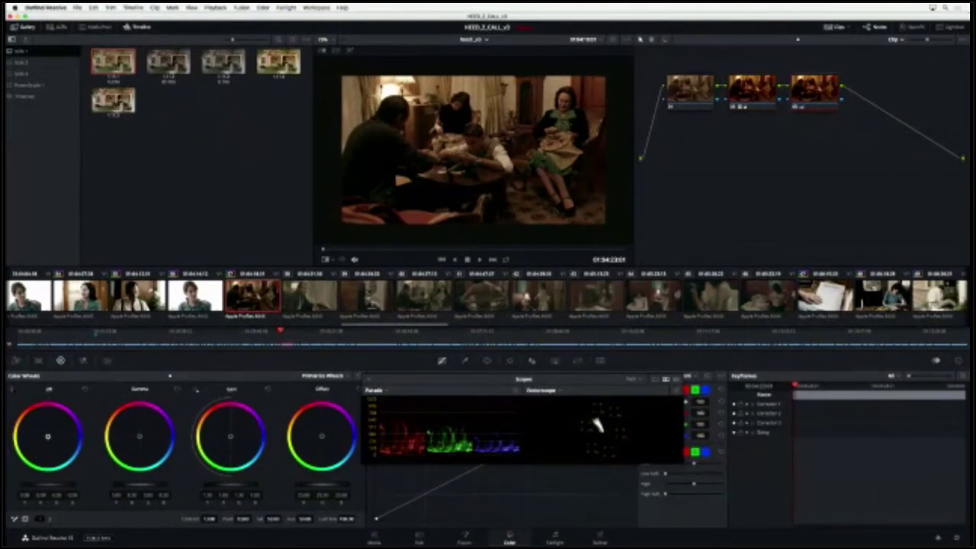
On the last node, shift the lift slightly warmer and the offset slightly cooler to balance the living-room clip.
left_click_drag(47, 436, 47, 434)
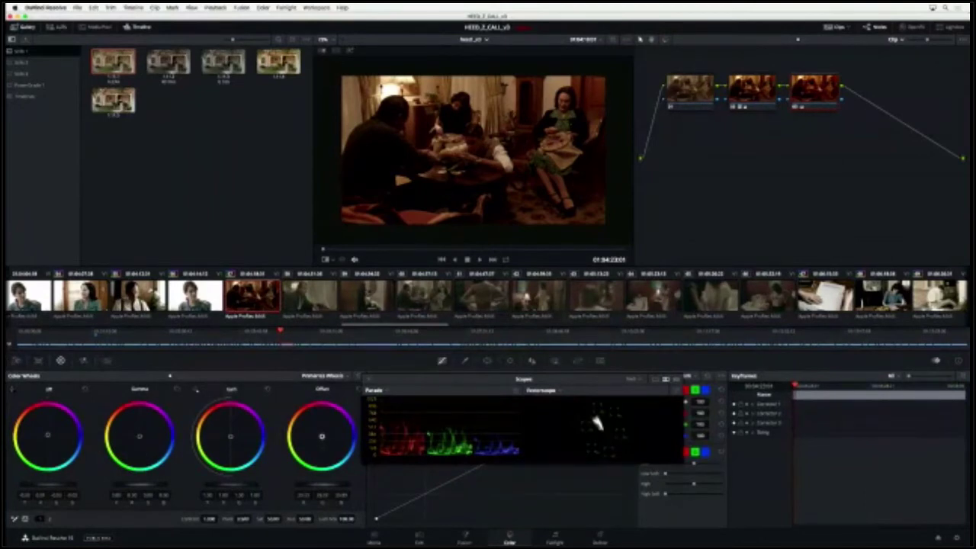
left_click_drag(321, 436, 323, 438)
left_click_drag(445, 380, 444, 383)
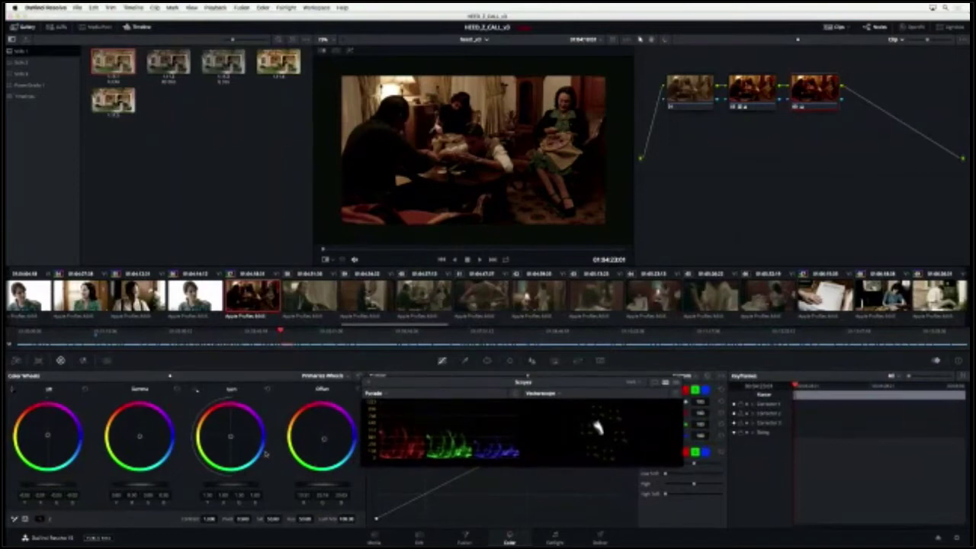
Inspect the living-room clip full screen and bypass all grades on and off to compare it with the ungraded image.
key("super+f")
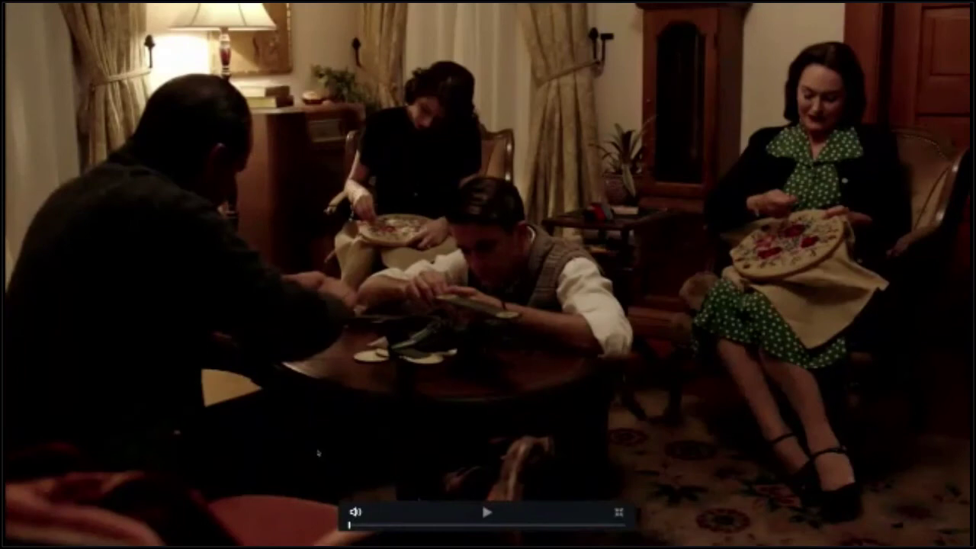
key("super+f")
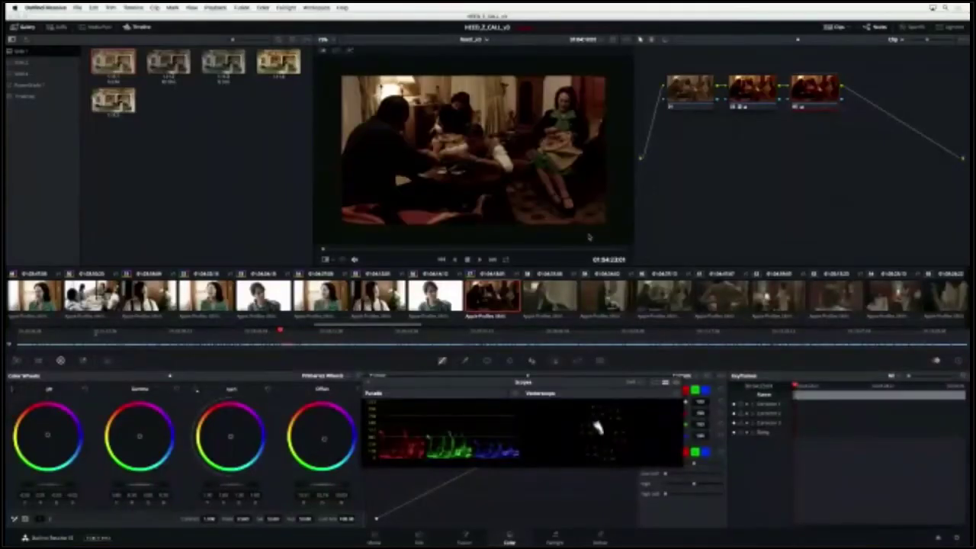
key("shift+d")
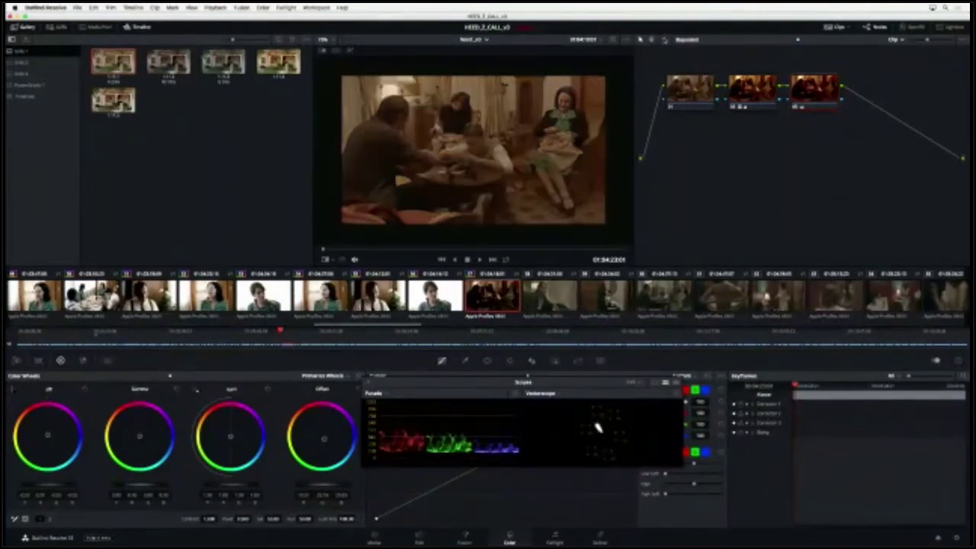
key("shift+d")
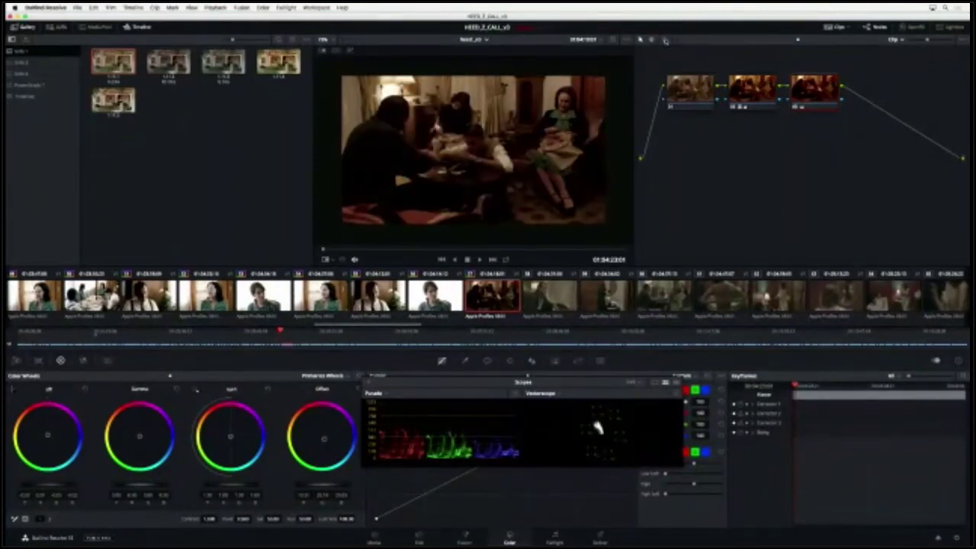
key("shift+d")
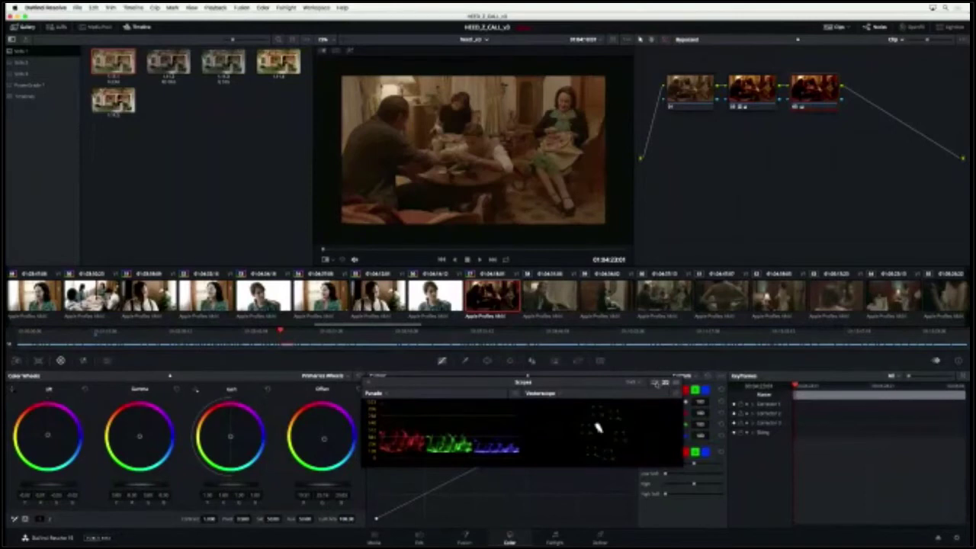
Show only the parade scope, move it over the gallery, and check its trace with the grades bypassed and enabled.
left_click(653, 386)
left_click(615, 382)
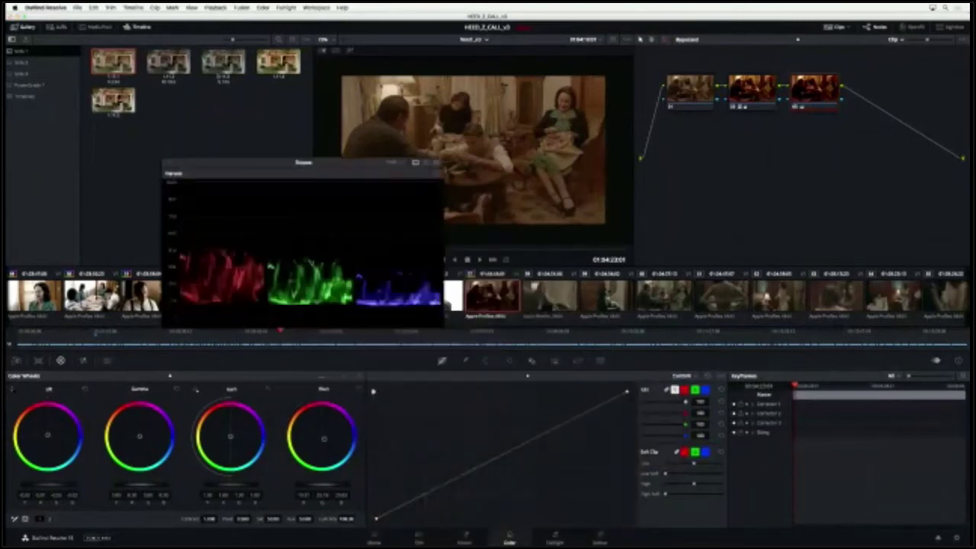
left_click_drag(353, 169, 226, 91)
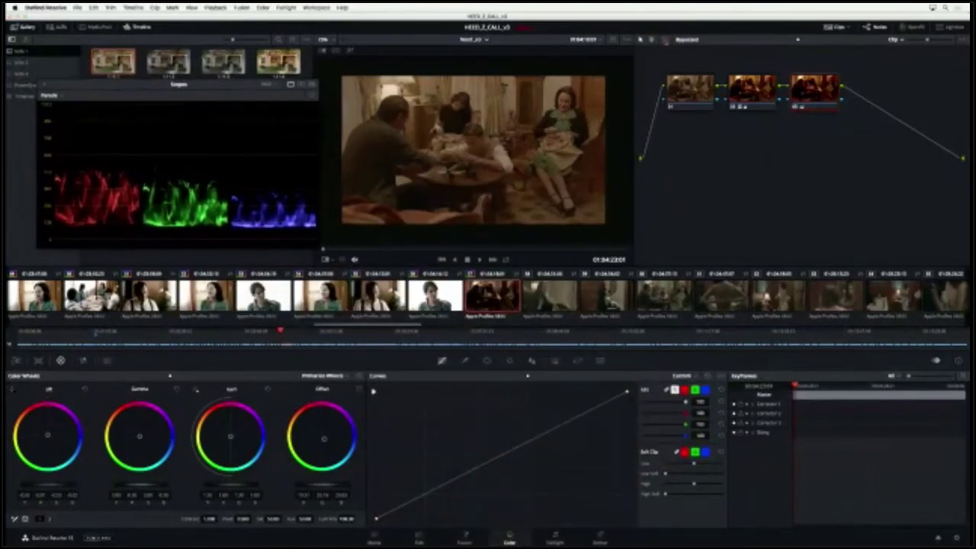
left_click(665, 39)
left_click(664, 38)
left_click(665, 42)
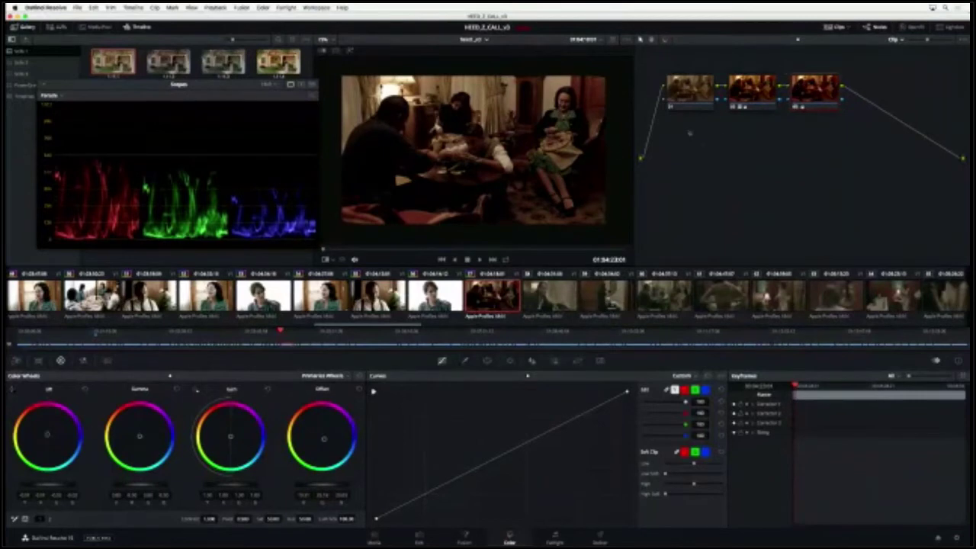
Warm the living-room clip's lift slightly more, and try a shift towards blue before undoing it.
left_click_drag(47, 434, 46, 433)
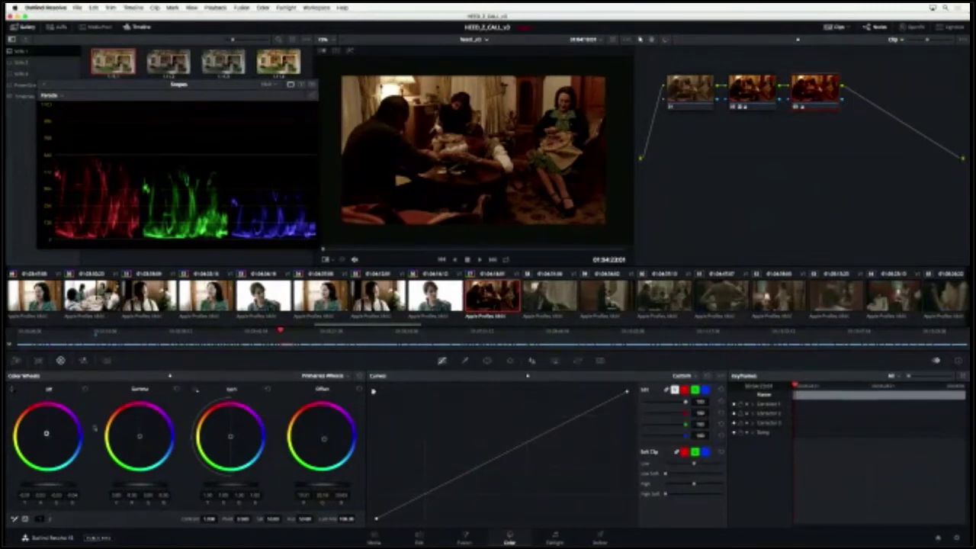
left_click_drag(46, 433, 51, 437)
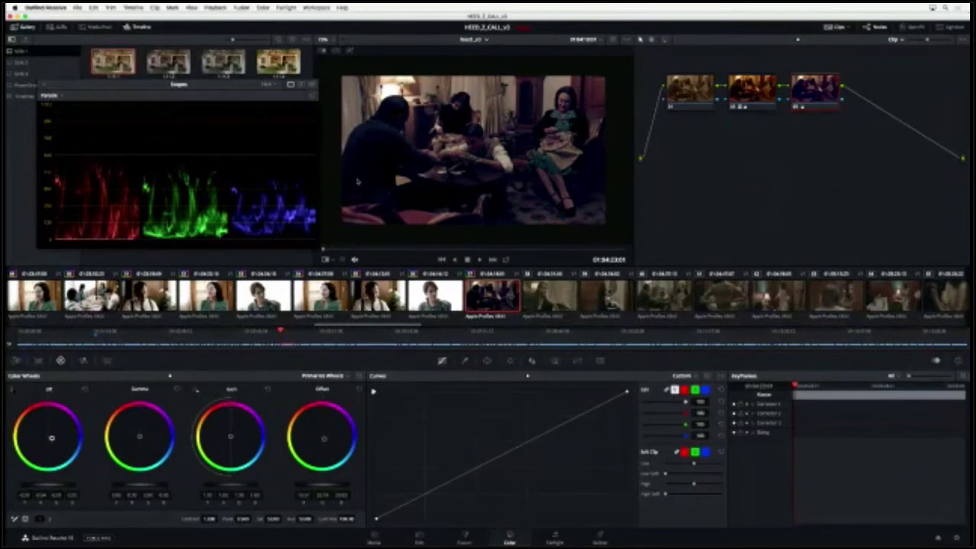
key("super+z")
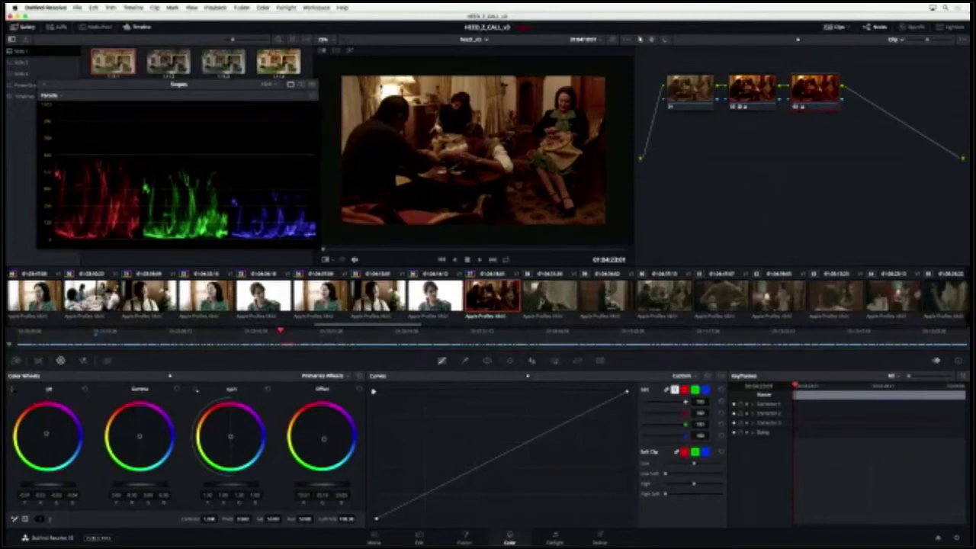
Apply the graded living-room clip's grade to each of the next four clips on the timeline.
left_click(543, 302)
key("=")
key("Down")
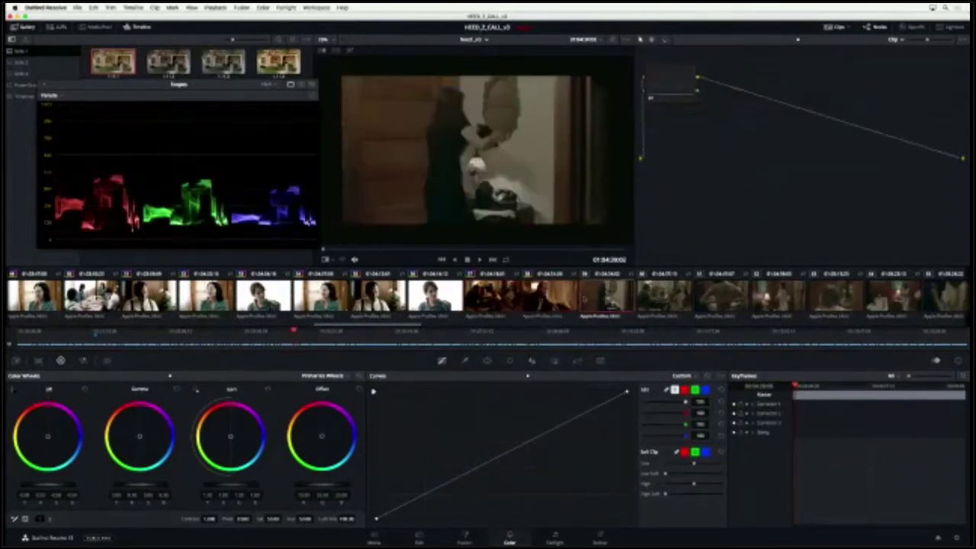
key("=")
left_click(652, 295)
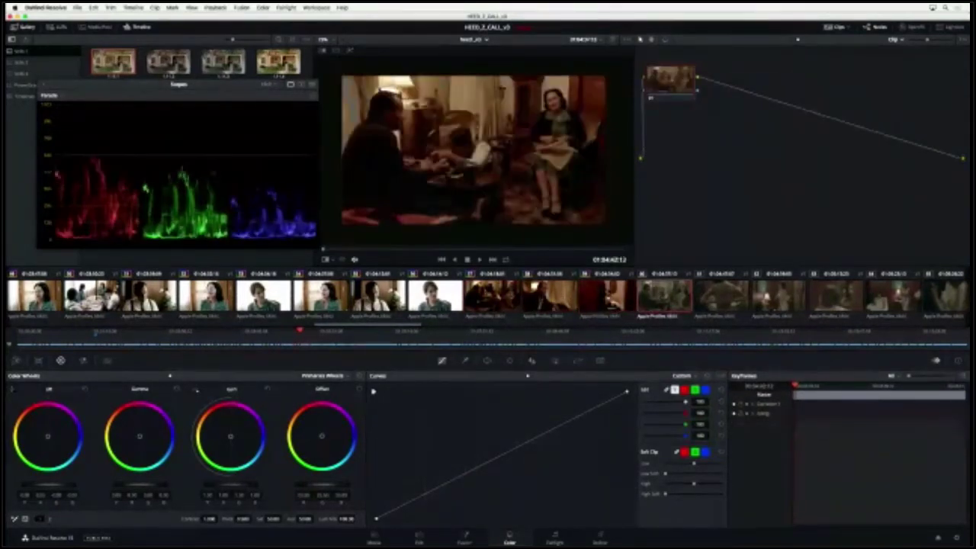
key("=")
left_click(709, 301)
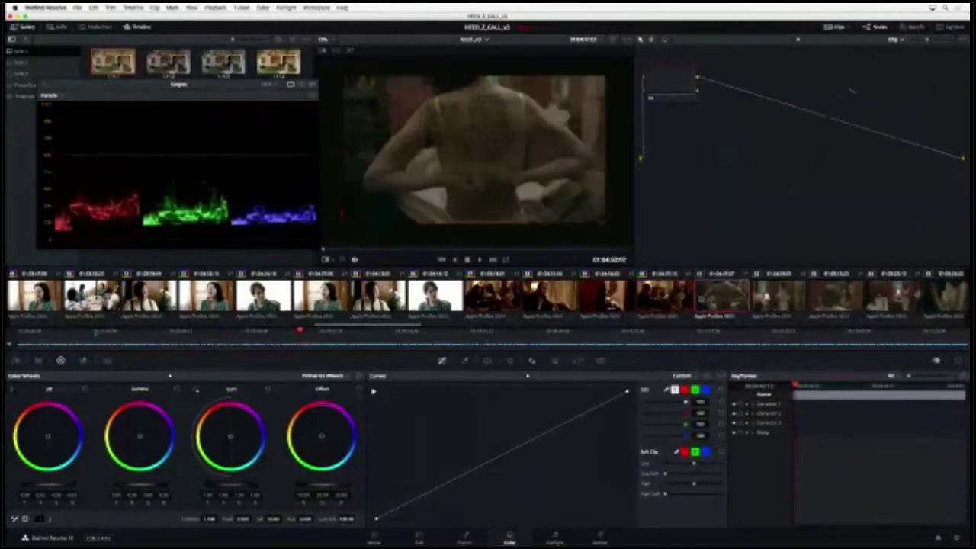
key("=")
On the close-up clip of the suited man, add a parallel node alongside the first node.
left_click(502, 294)
key("Up")
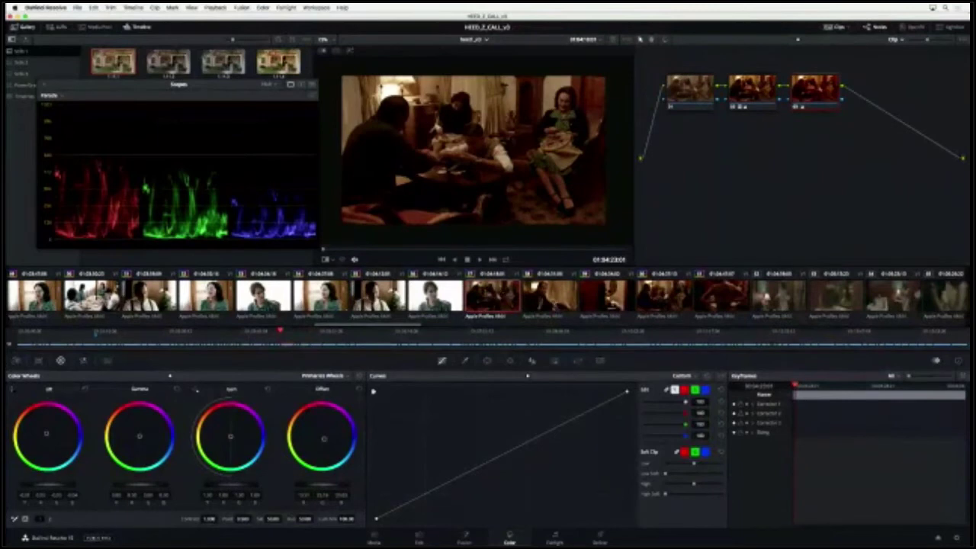
key("Down")
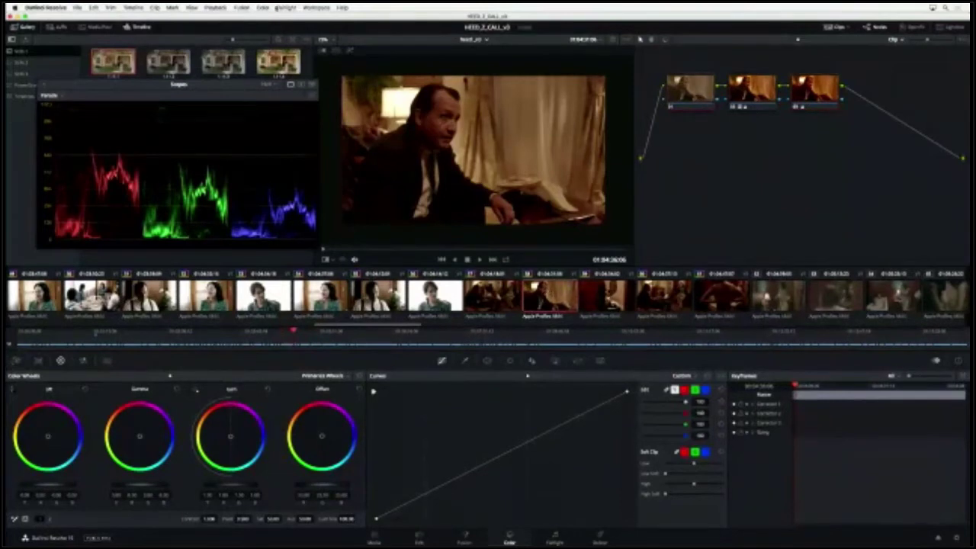
left_click(264, 7)
mouse_move(271, 16)
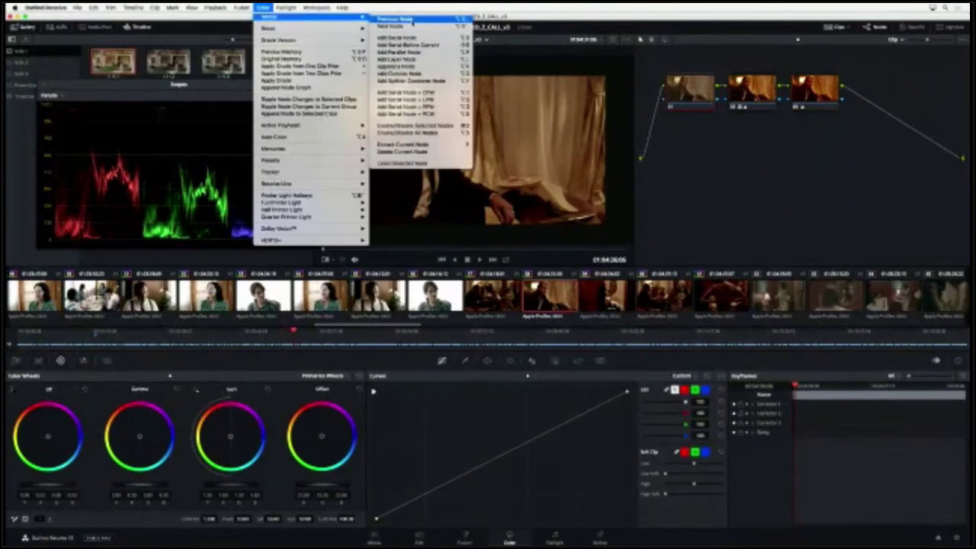
left_click(408, 46)
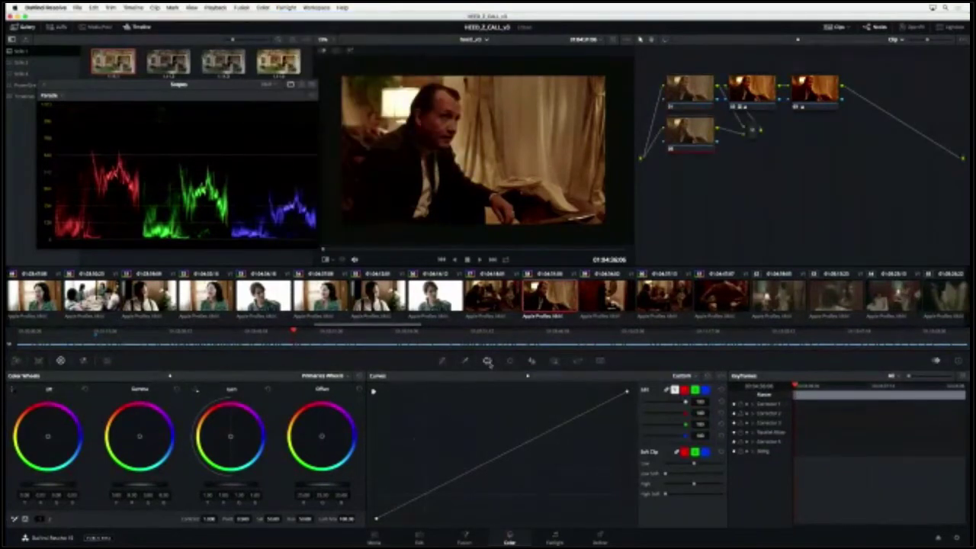
Add a circular window over the man's face on the parallel node and stretch it into a tall oval.
left_click(487, 360)
left_click(384, 431)
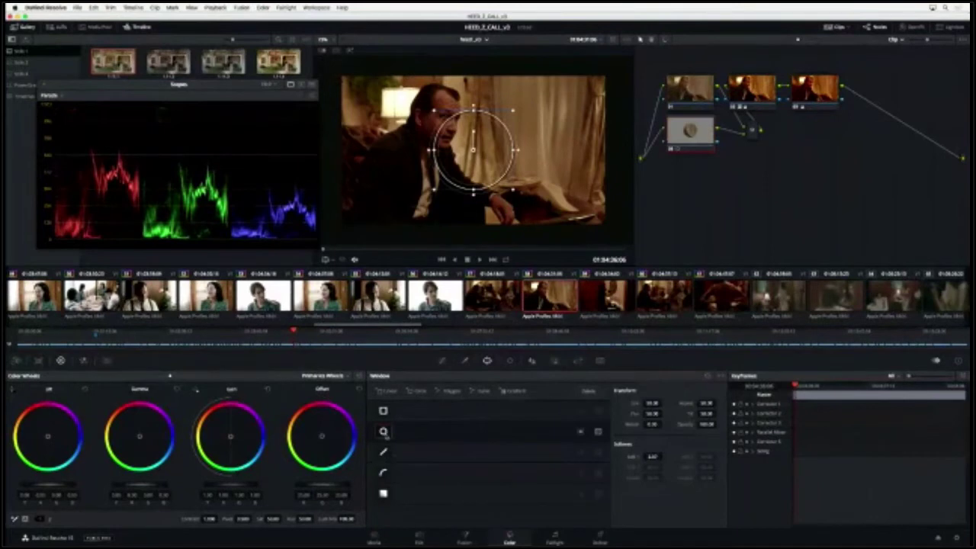
left_click_drag(474, 150, 442, 123)
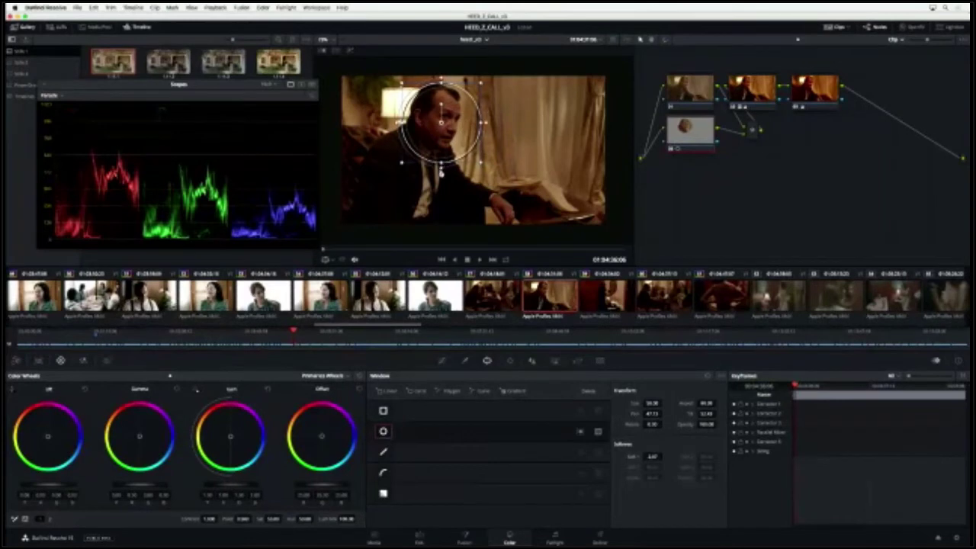
left_click_drag(442, 173, 440, 193)
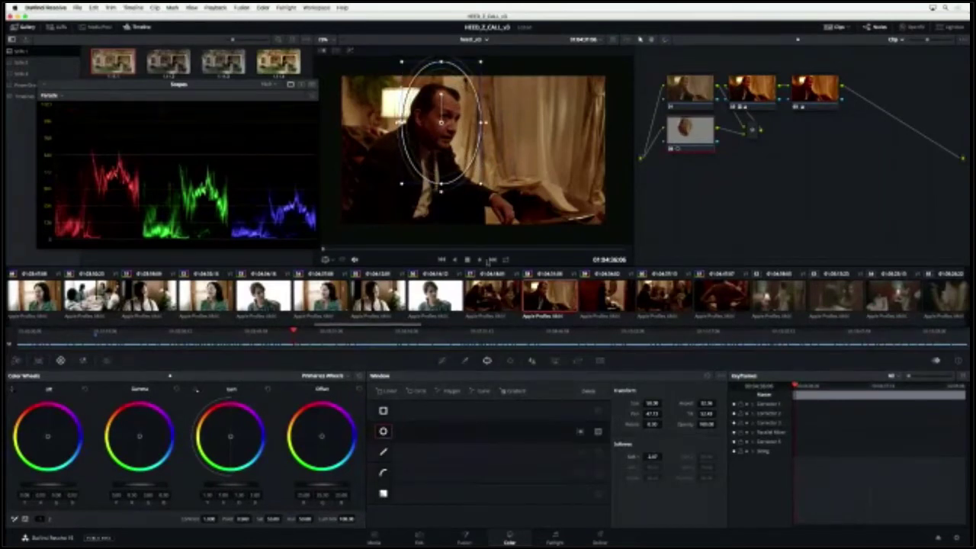
Loop and play the clip to check the oval window against the man's movement.
left_click(505, 260)
left_click(479, 260)
key("space")
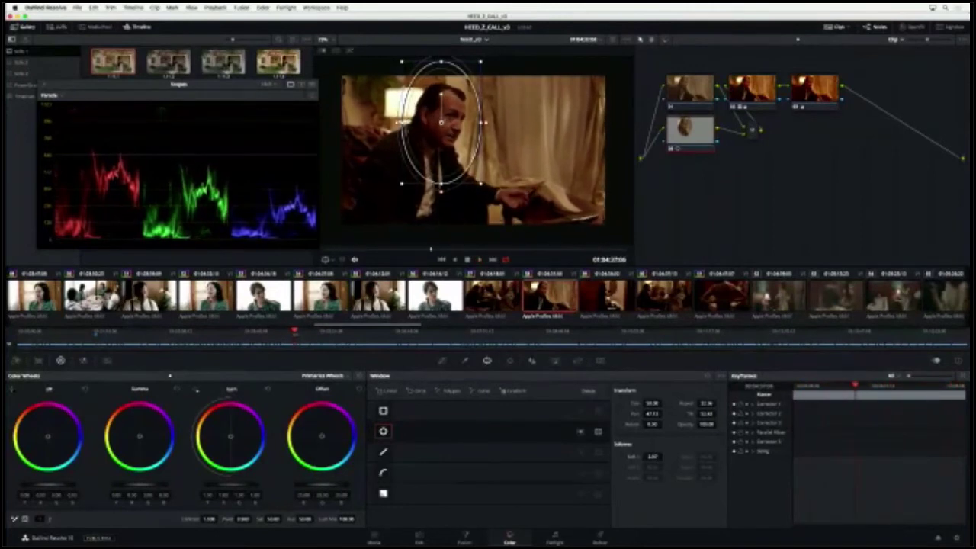
Soften the oval window's edge and enlarge it in both directions around the man's head and upper body.
left_click_drag(398, 125, 355, 128)
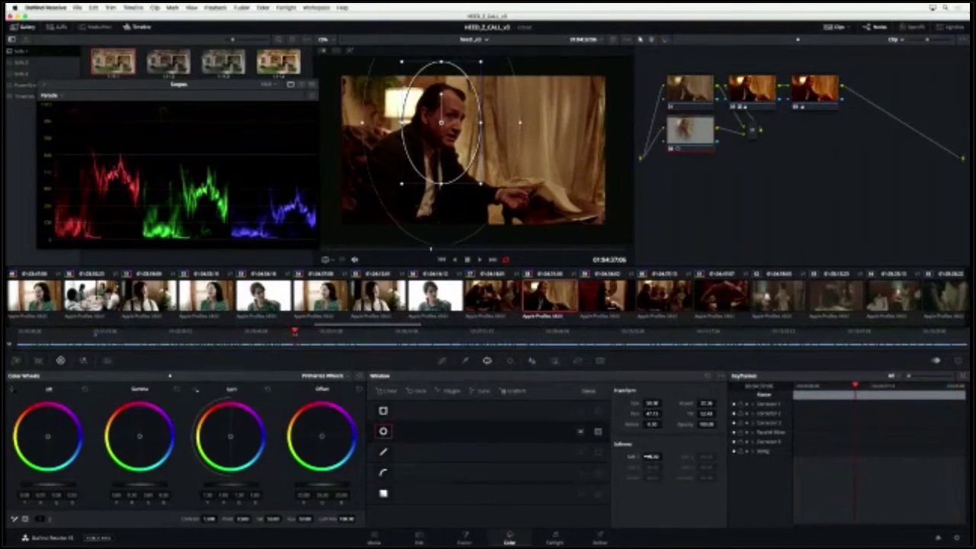
left_click_drag(655, 456, 611, 456)
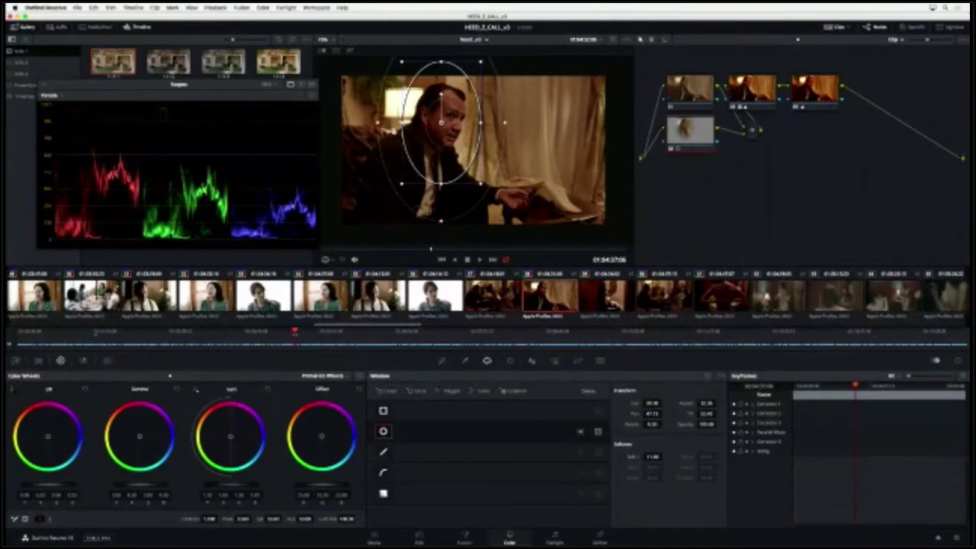
left_click_drag(440, 62, 440, 56)
left_click_drag(402, 124, 387, 126)
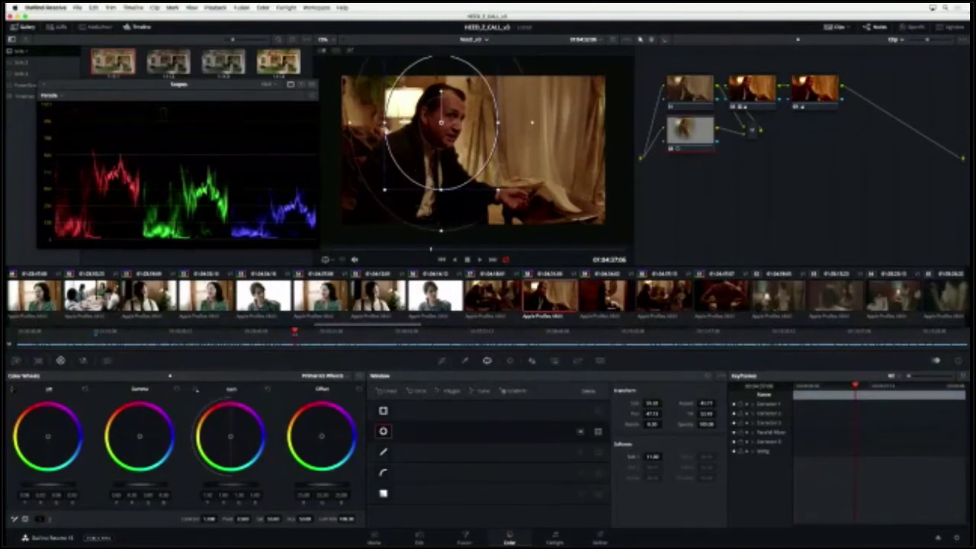
left_click_drag(442, 191, 443, 207)
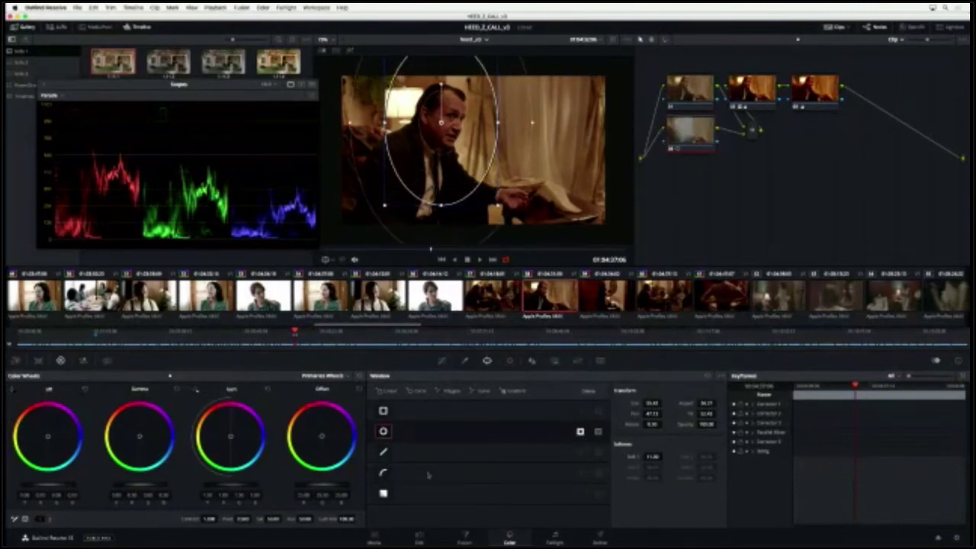
Invert the oval window, slightly lower the gain luminance using the primaries bars, and nudge the window to centre on the man's face.
left_click(324, 376)
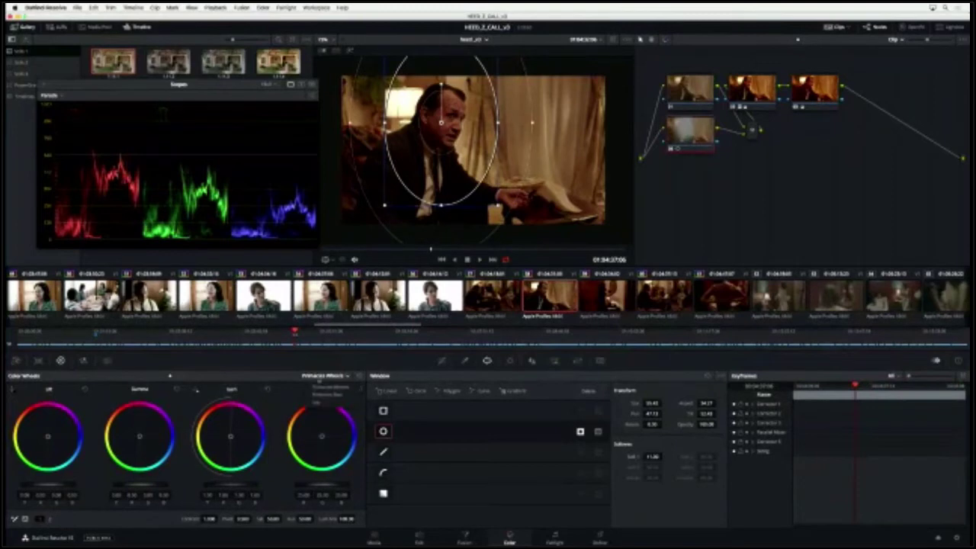
left_click(328, 394)
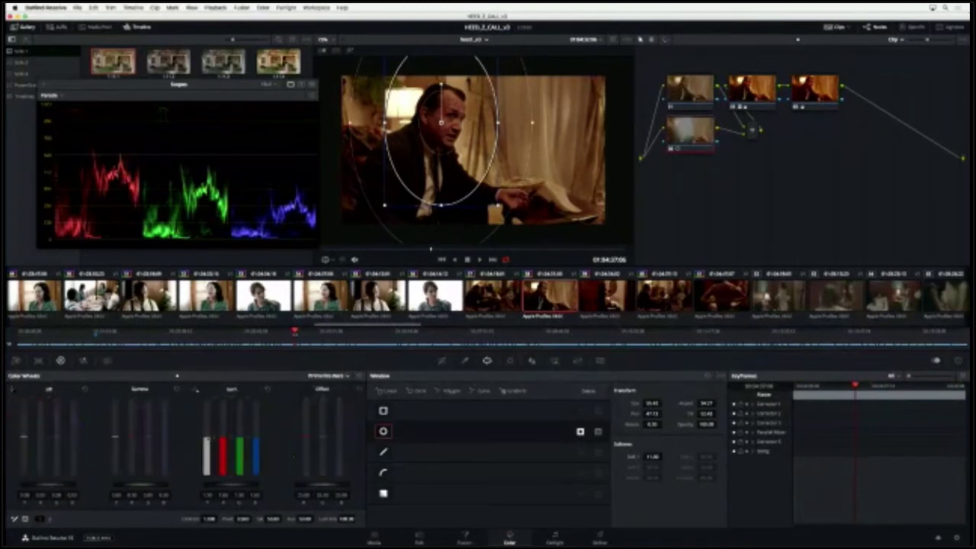
left_click_drag(208, 439, 207, 441)
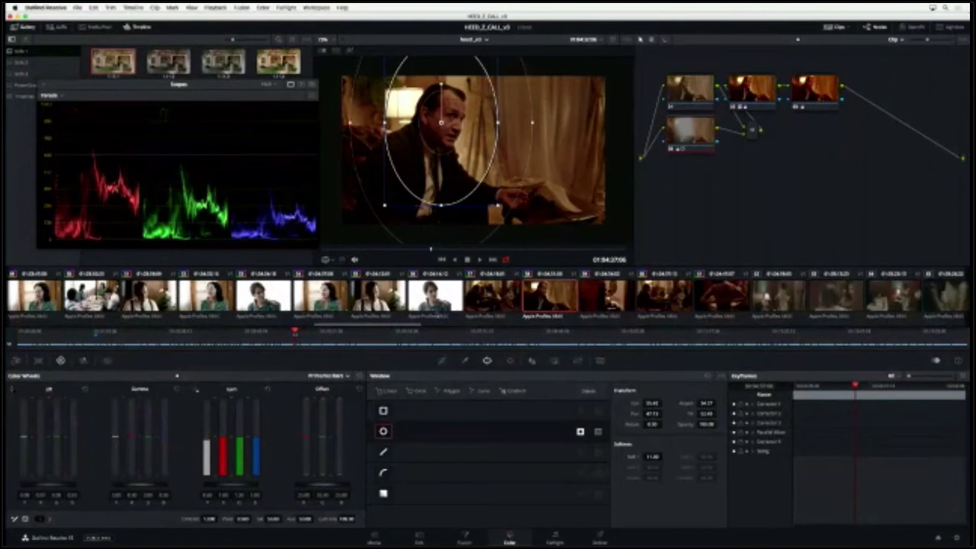
left_click_drag(440, 122, 446, 120)
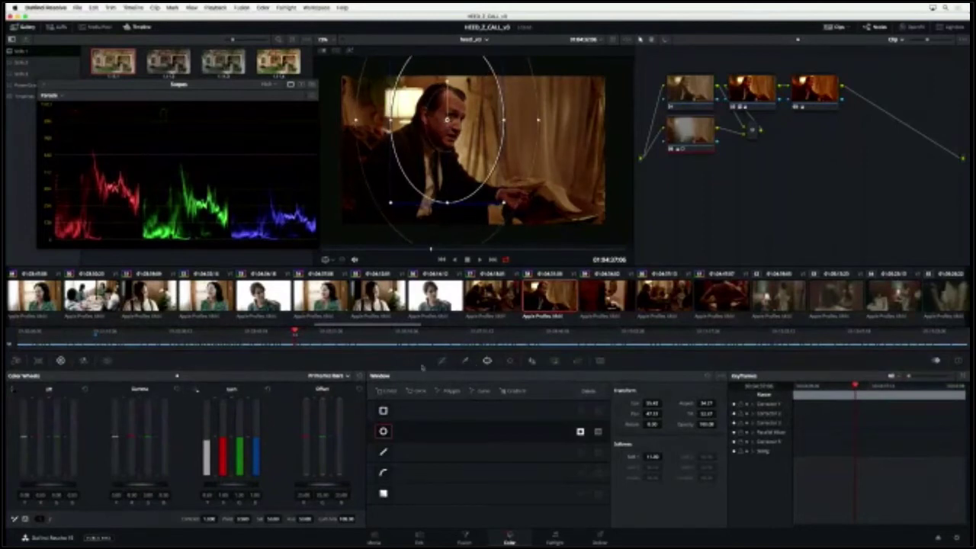
Compare the clip with the parallel node disabled and enabled, move that node lower in the graph, and play the clip.
left_click(442, 361)
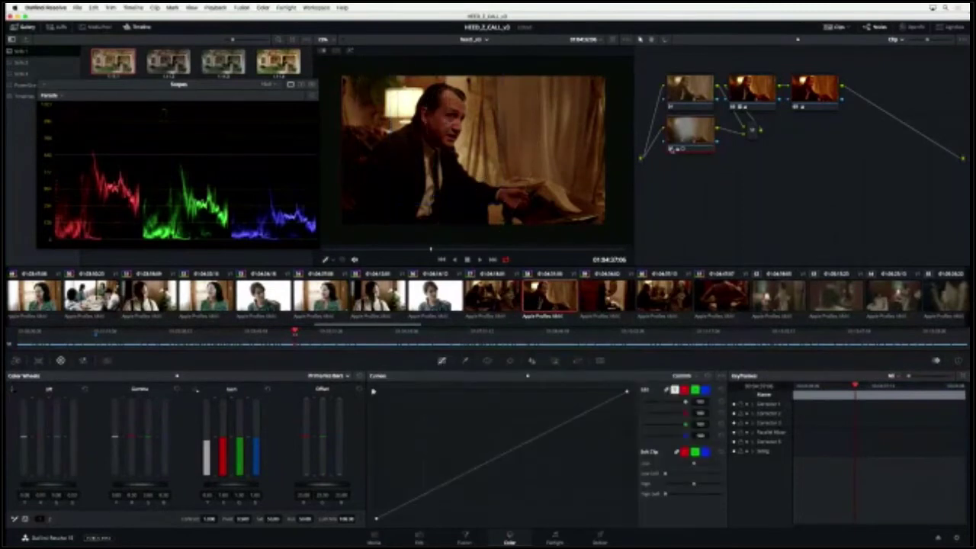
left_click(671, 150)
left_click(671, 150)
left_click(671, 150)
left_click(671, 149)
left_click(671, 150)
left_click_drag(686, 134, 692, 154)
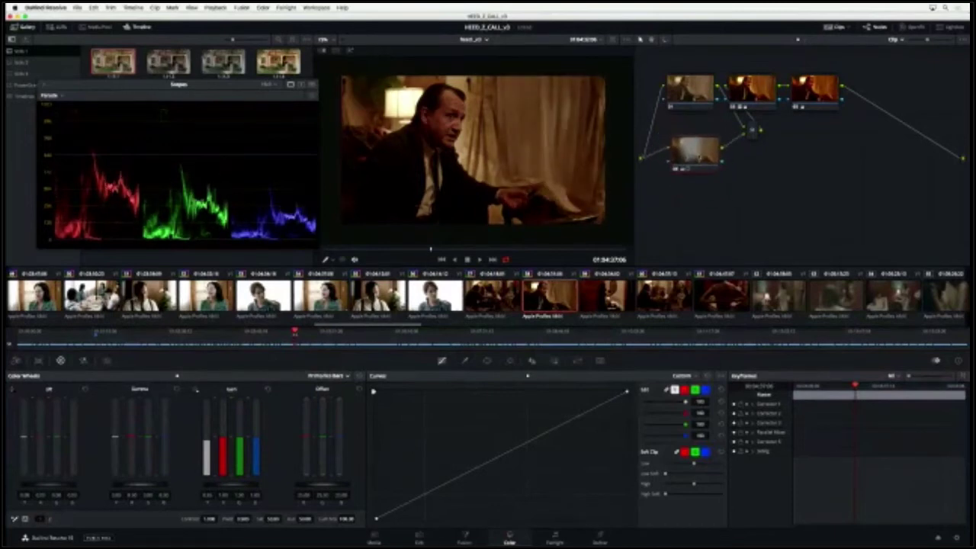
key("space")
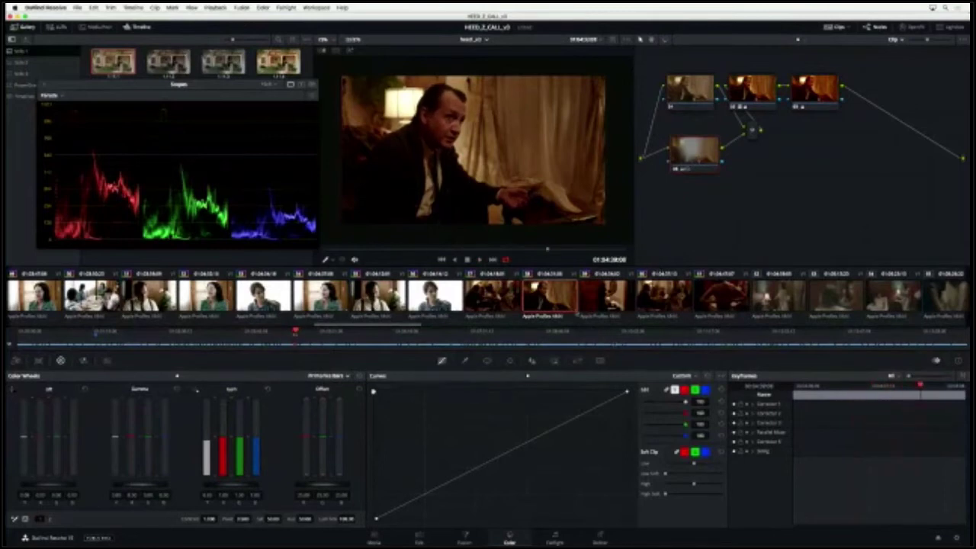
On the second wide living-room clip's last node, draw a closed curve window around the background behind the seated woman, excluding her head.
left_click(486, 361)
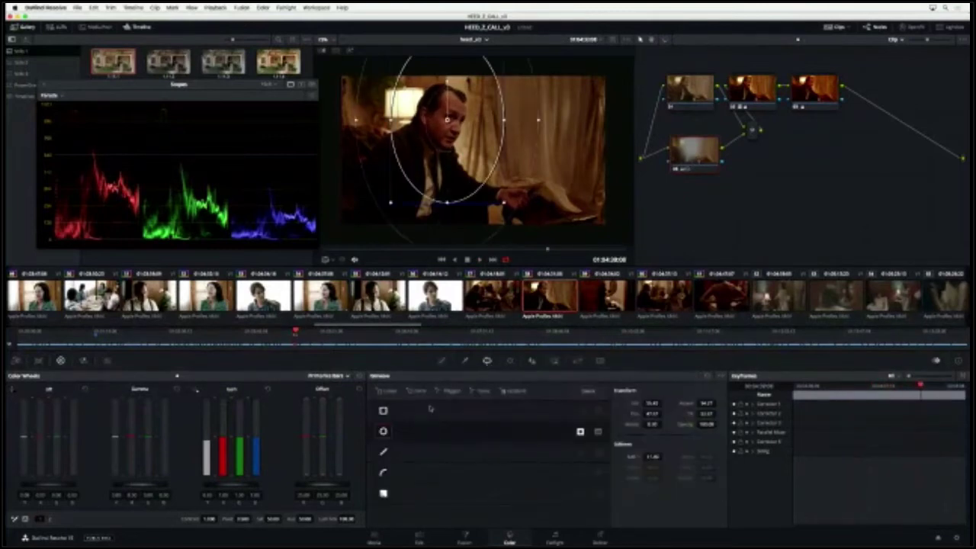
left_click(382, 411)
left_click(383, 412)
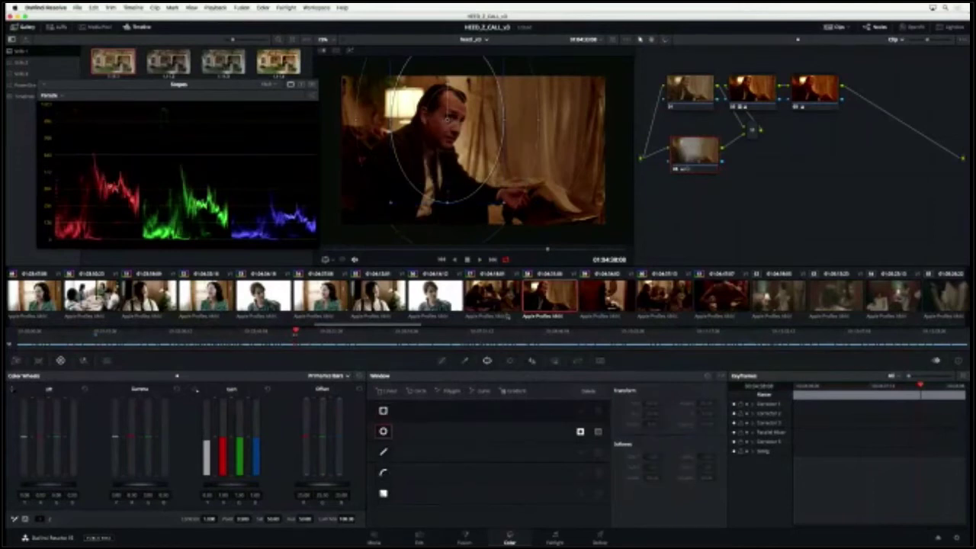
left_click(672, 300)
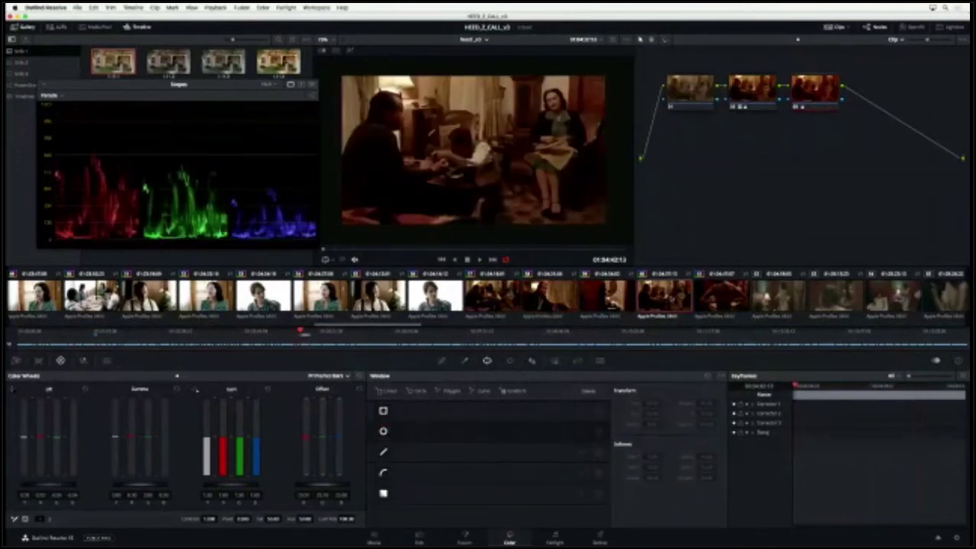
left_click(383, 473)
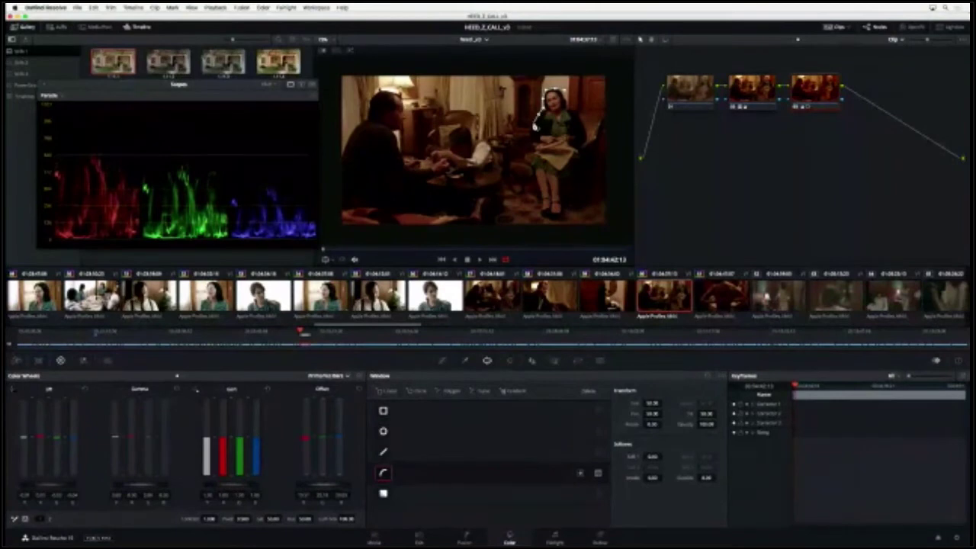
left_click(534, 126)
left_click(531, 132)
left_click(516, 132)
mouse_move(509, 131)
left_mouse_down()
mouse_move(506, 71)
mouse_move(597, 70)
mouse_move(613, 75)
mouse_move(613, 120)
mouse_move(573, 118)
mouse_move(565, 94)
left_mouse_up()
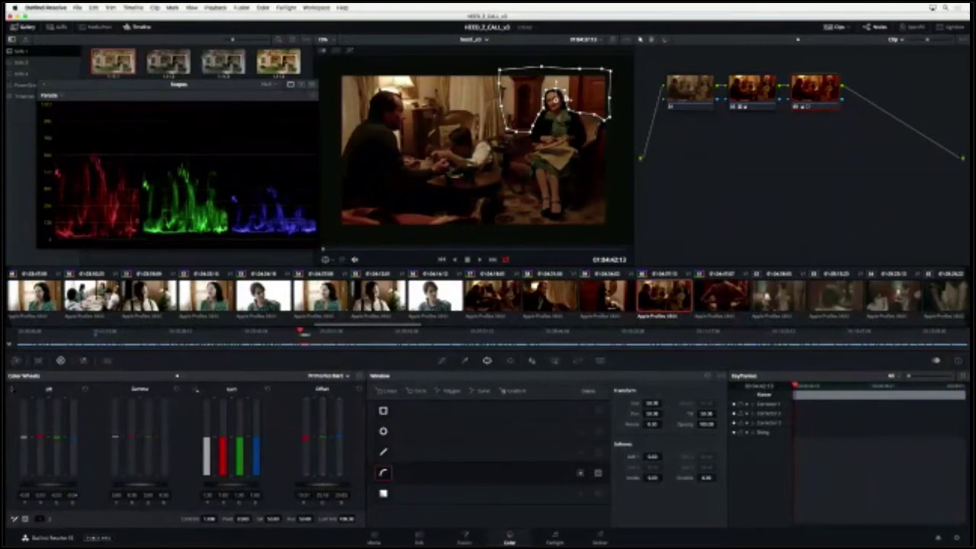
left_click(564, 95)
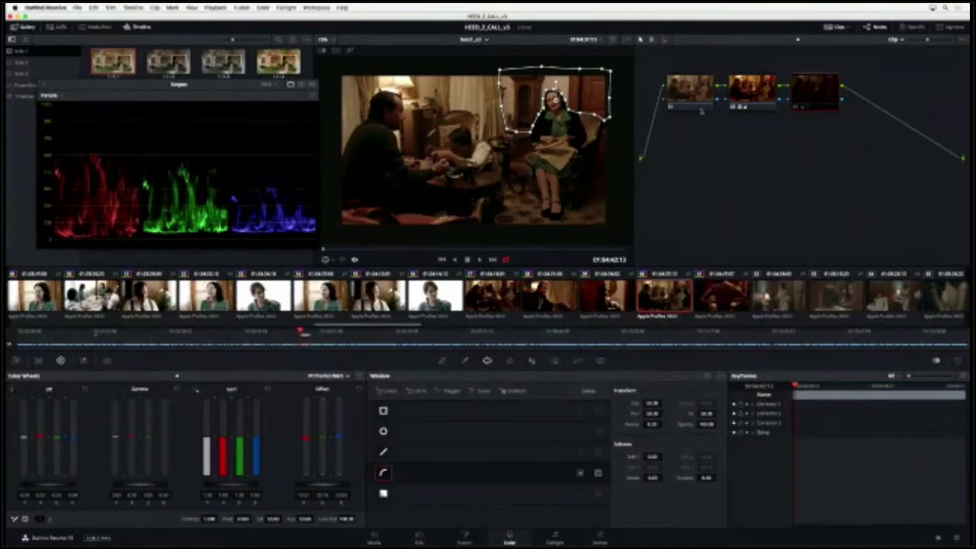
Add a parallel node alongside the wide clip's first node and move it lower in the node graph.
left_click(685, 94)
left_click(286, 7)
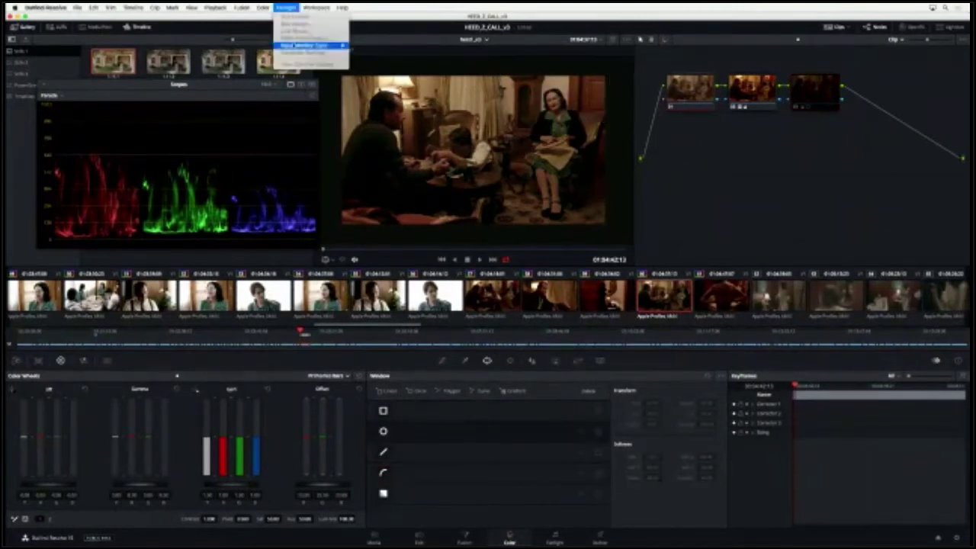
mouse_move(263, 7)
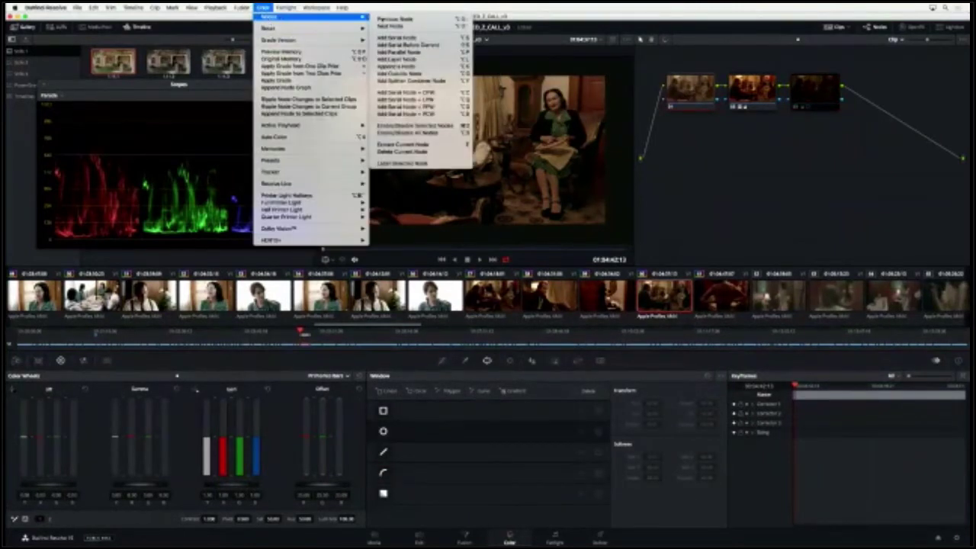
left_click(400, 52)
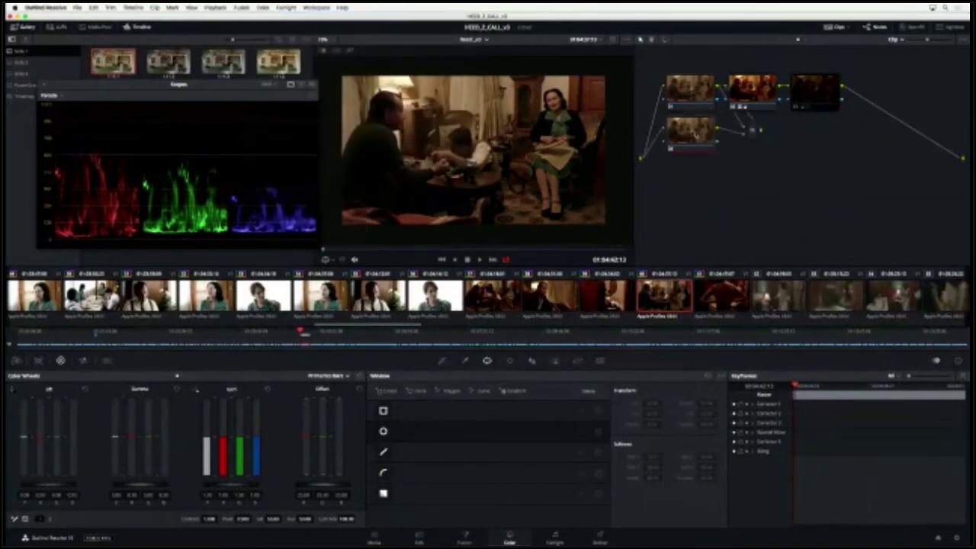
left_click_drag(695, 137, 695, 157)
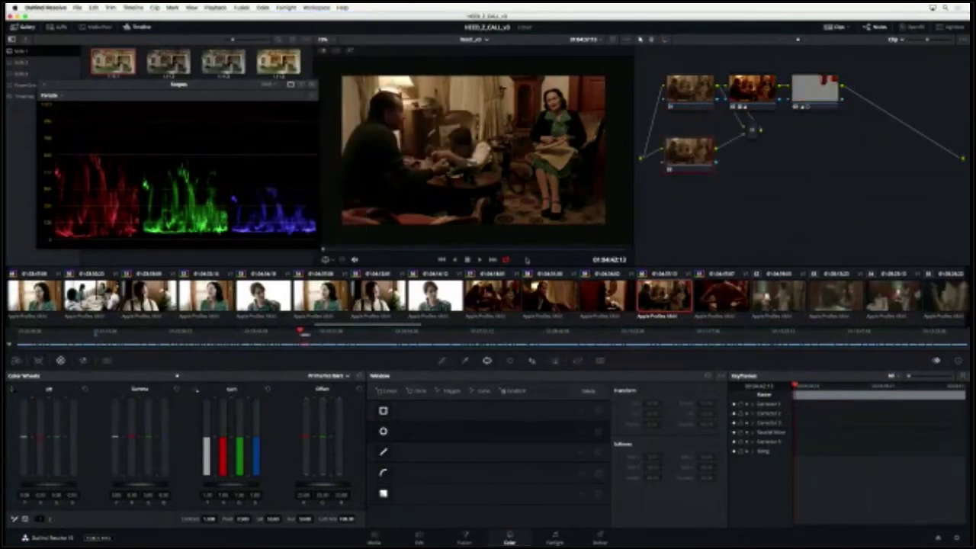
Transfer the curve window from the last node to the new parallel node, removing it from the last node.
left_click(803, 94)
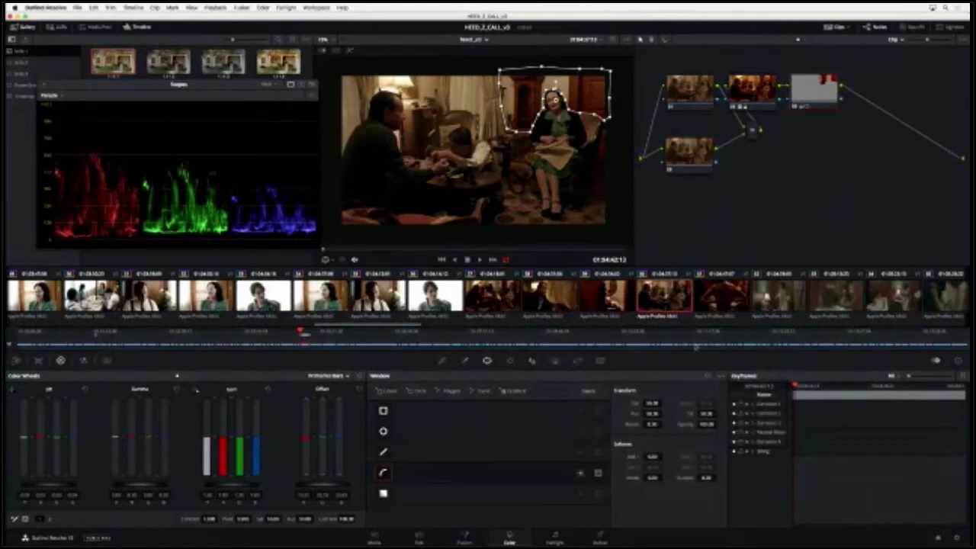
left_click(385, 477)
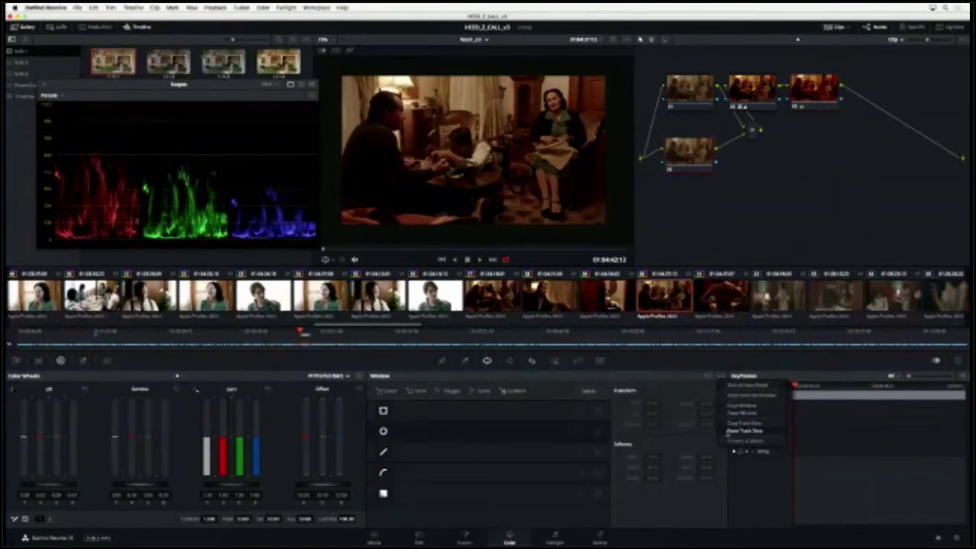
left_click(722, 375)
left_click(737, 414)
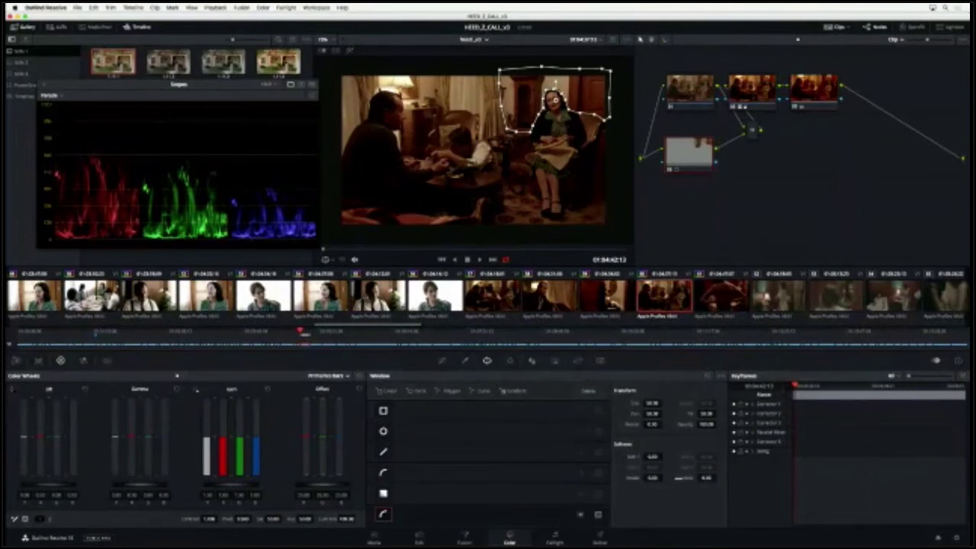
Soften the inside and outside edges of the curve window around the background behind the seated woman.
left_click_drag(703, 478, 717, 478)
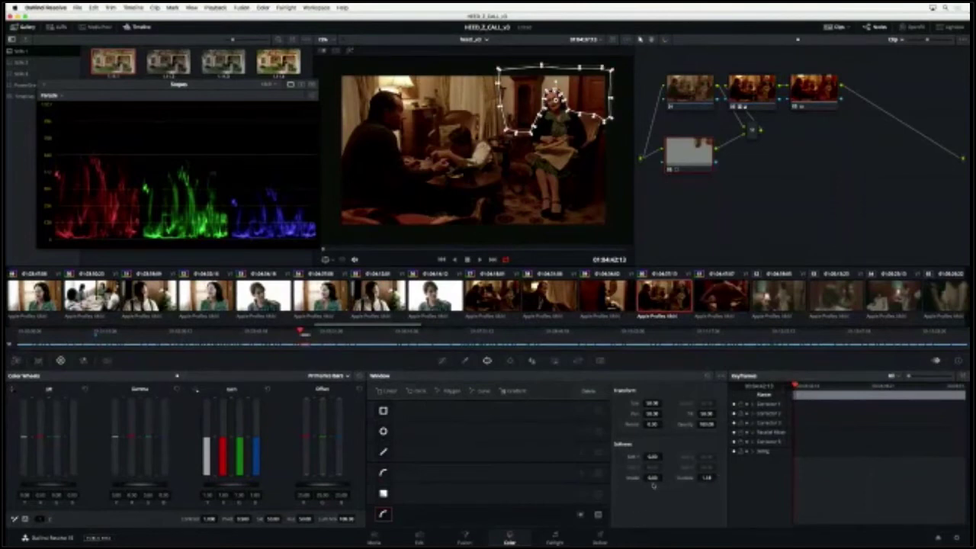
left_click_drag(652, 477, 664, 477)
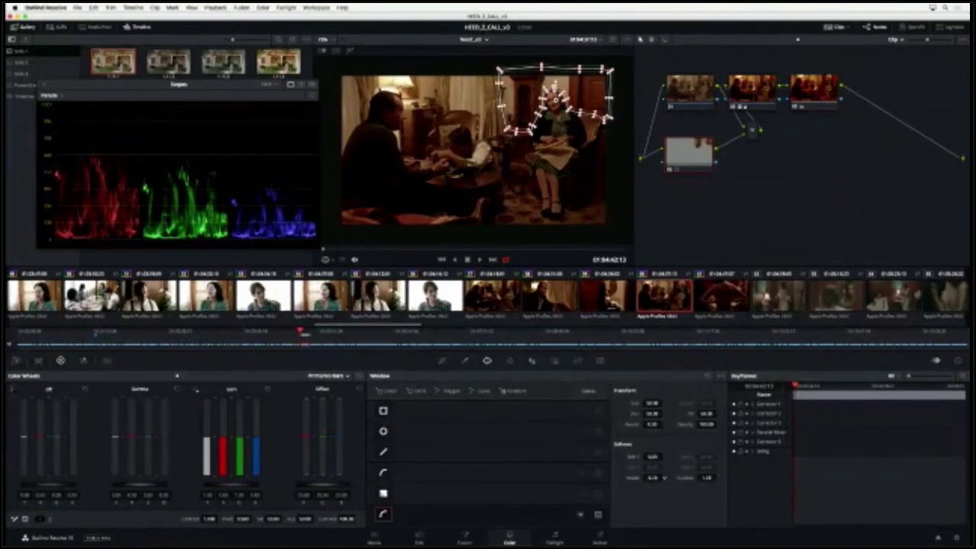
left_click(442, 360)
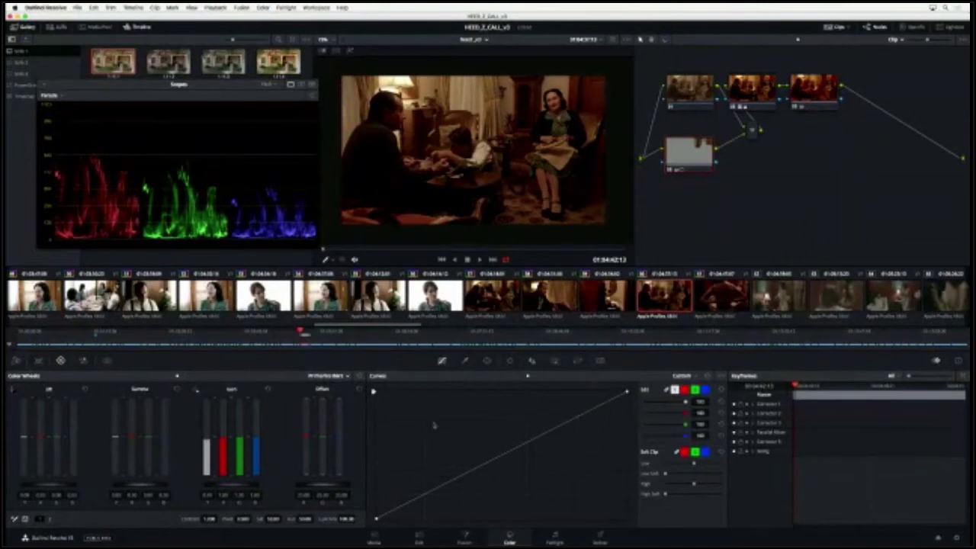
left_click(487, 361)
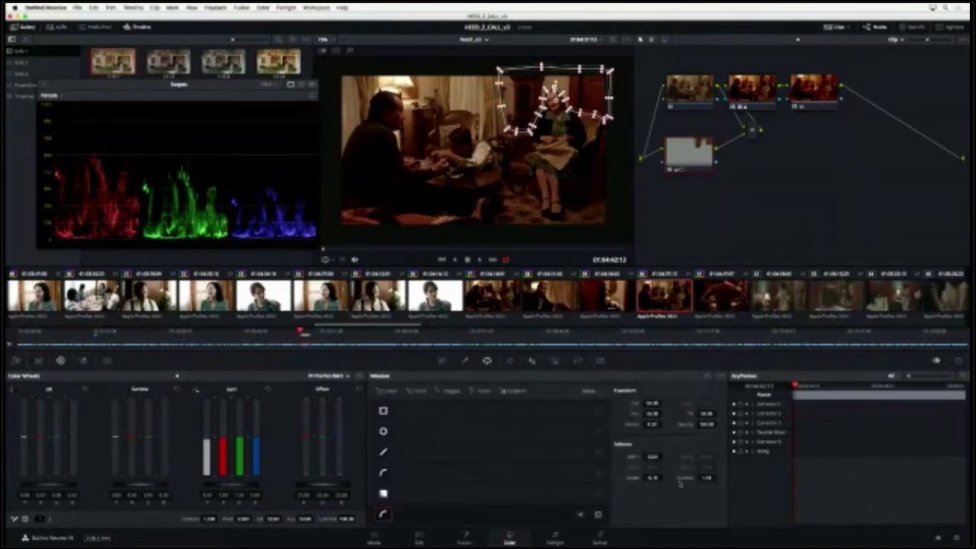
left_click_drag(705, 478, 717, 477)
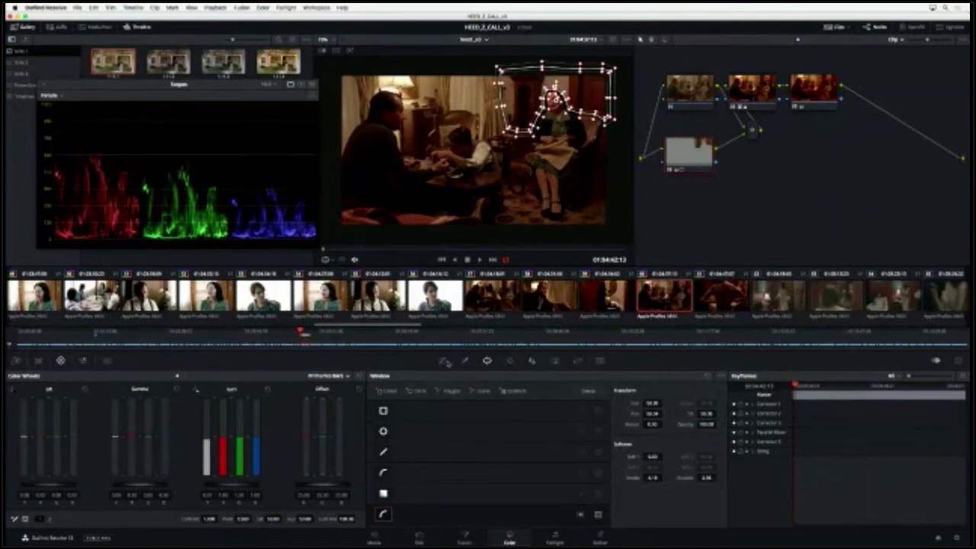
left_click(441, 361)
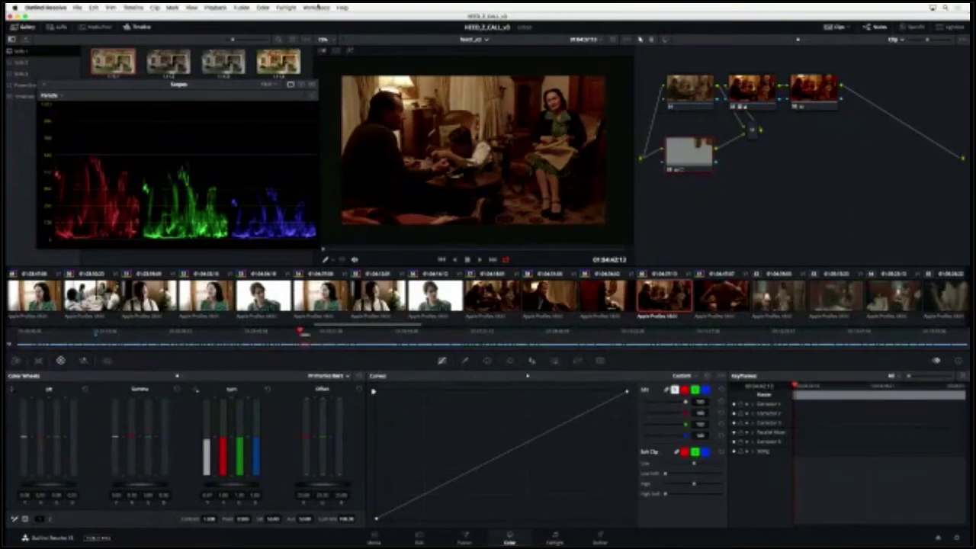
Add another parallel node below the curve-window node and enable a circle window on it.
left_click(285, 7)
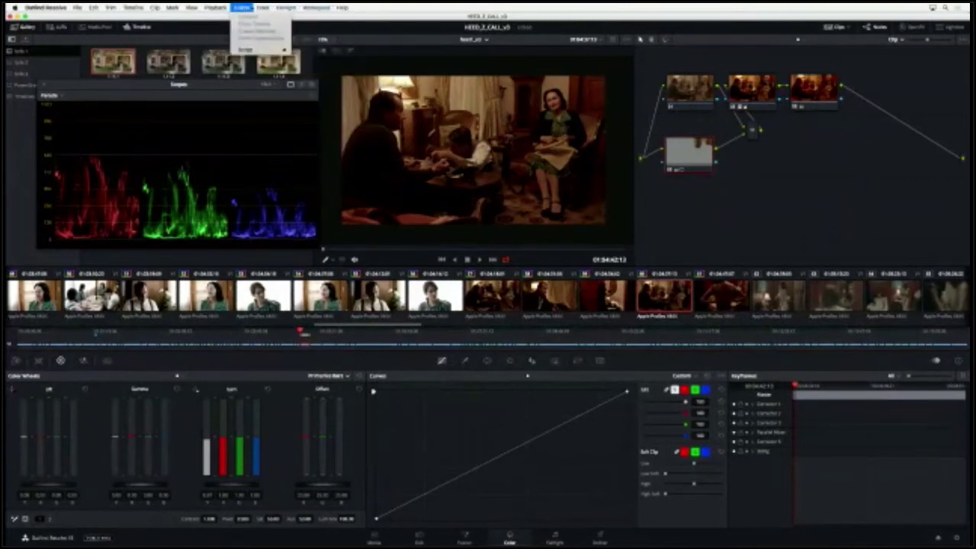
mouse_move(262, 9)
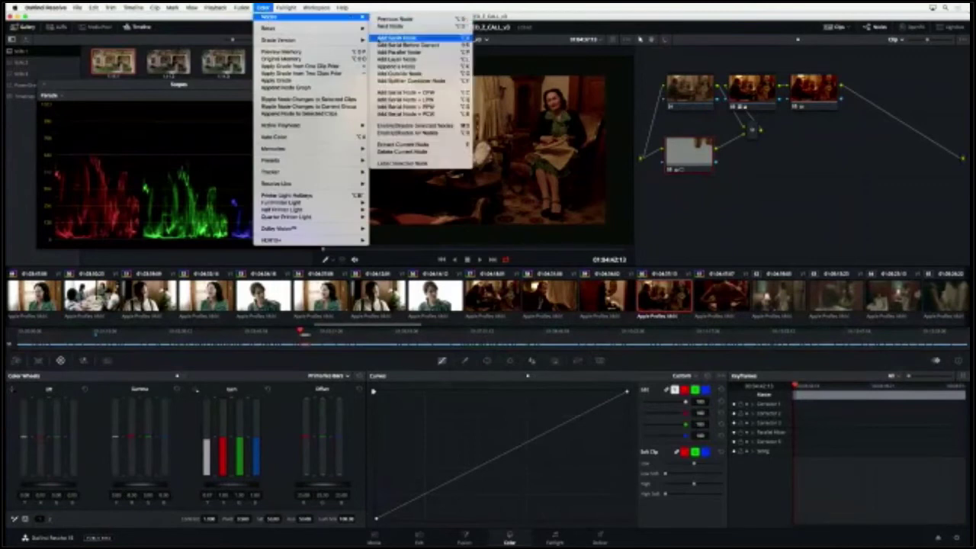
left_click(404, 49)
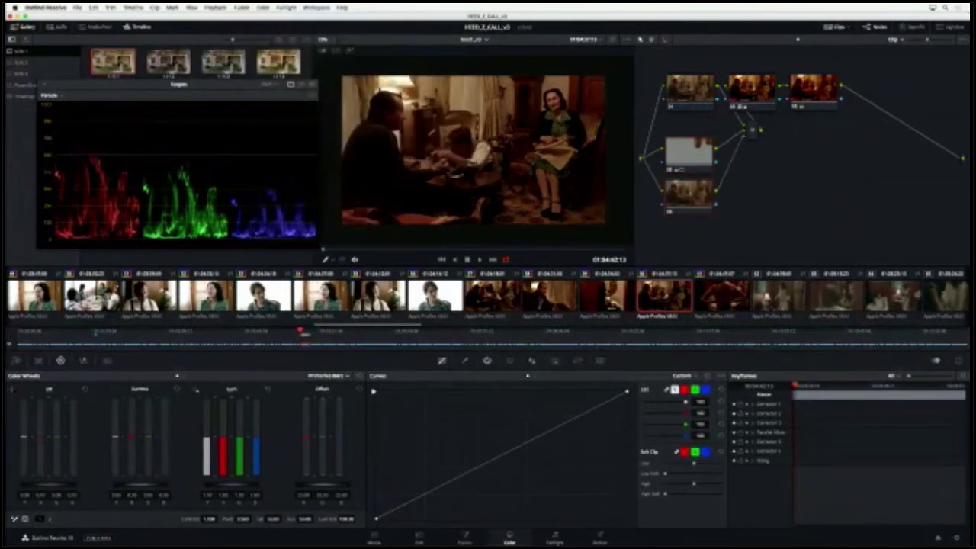
left_click(487, 360)
left_click(382, 432)
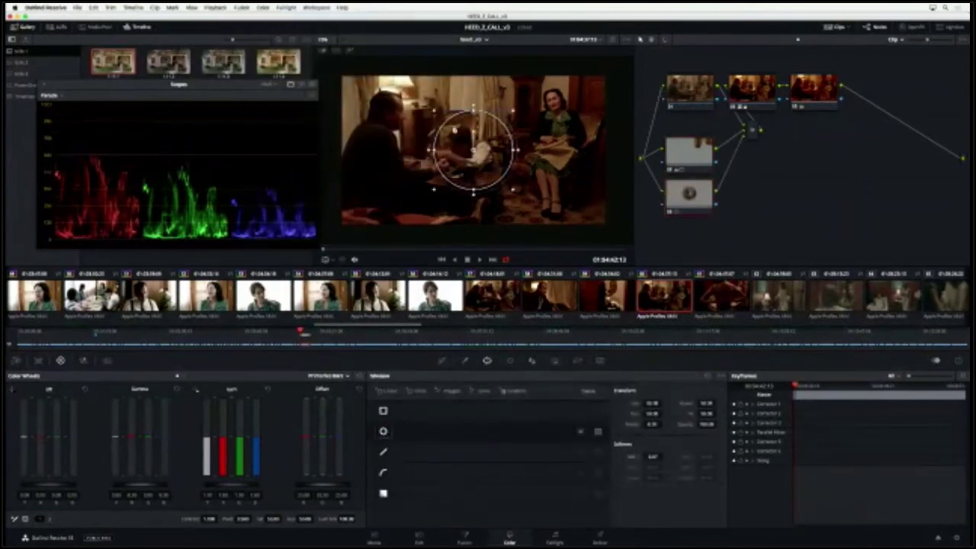
Stretch and enlarge the circle window into a wide ellipse reaching around the whole living-room frame.
mouse_move(464, 184)
left_mouse_down()
mouse_move(431, 179)
mouse_move(462, 182)
left_mouse_up()
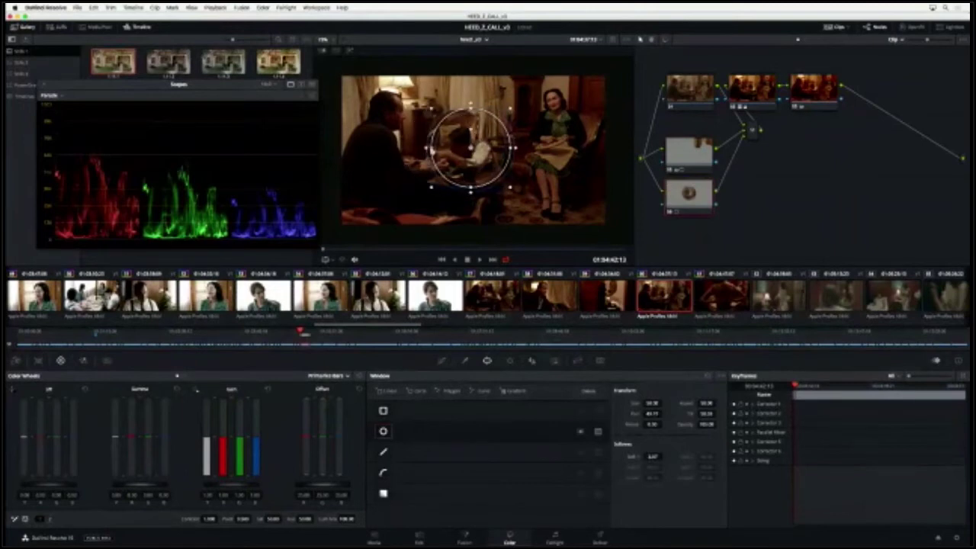
left_click_drag(433, 150, 319, 148)
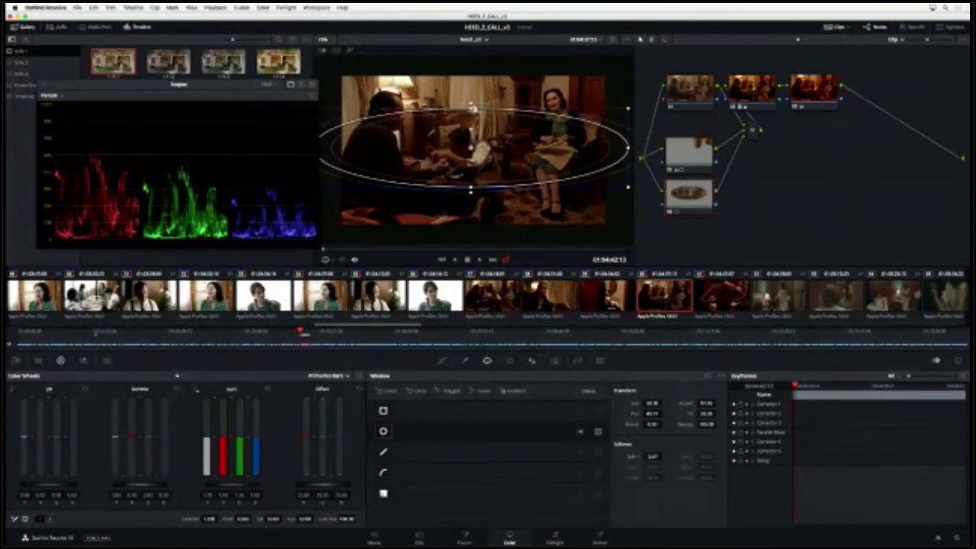
left_click_drag(472, 108, 476, 42)
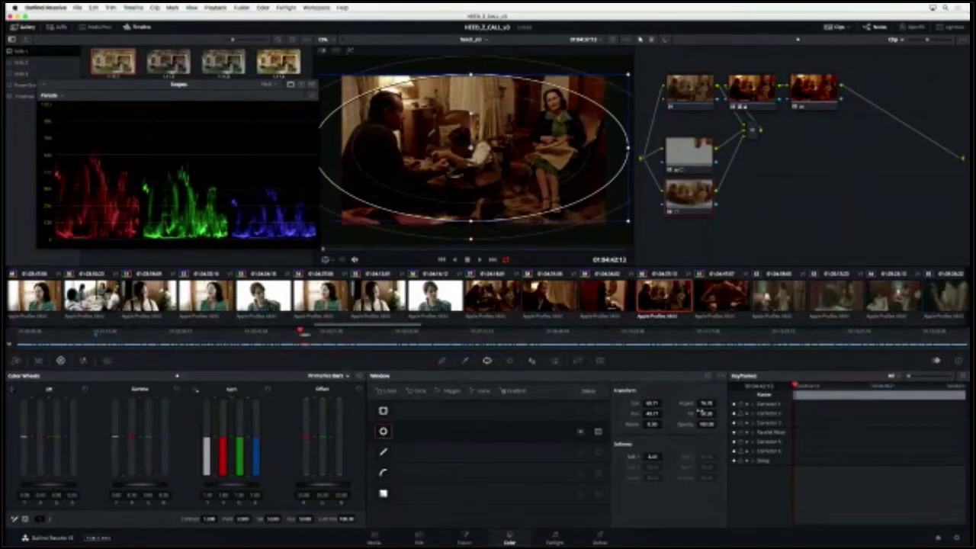
left_click_drag(652, 401, 663, 403)
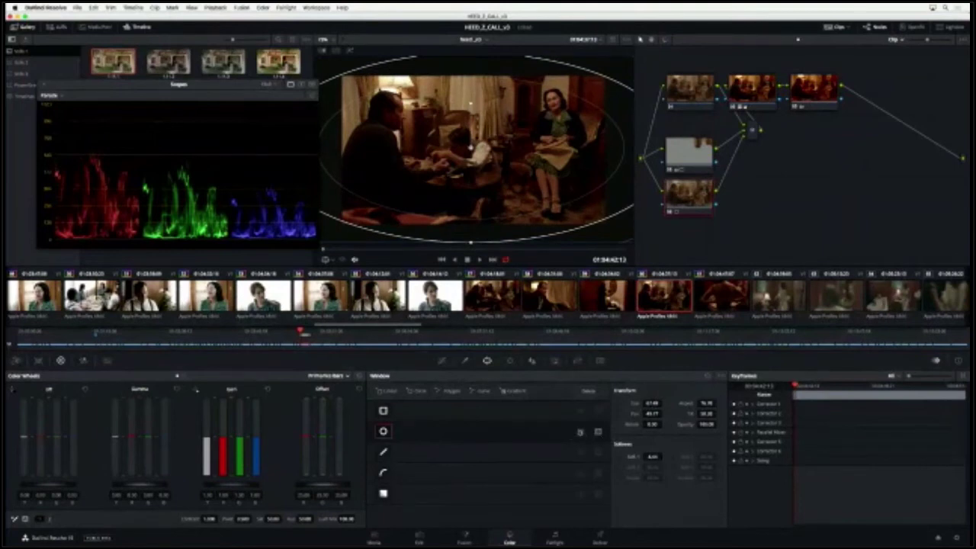
Invert the ellipse window so it affects the frame's surroundings, lower the node's luminance gain and soften the window edge.
left_click(581, 432)
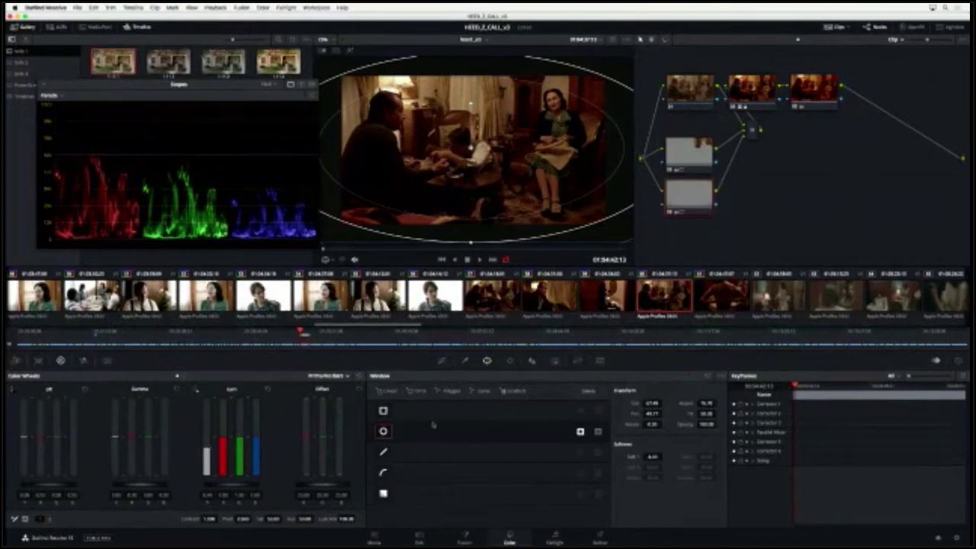
left_click_drag(657, 456, 664, 456)
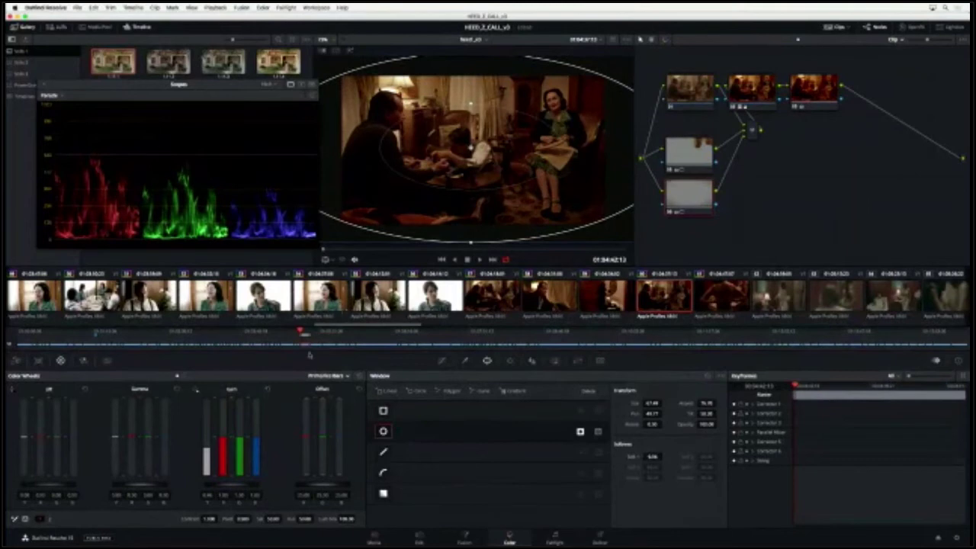
left_click(442, 360)
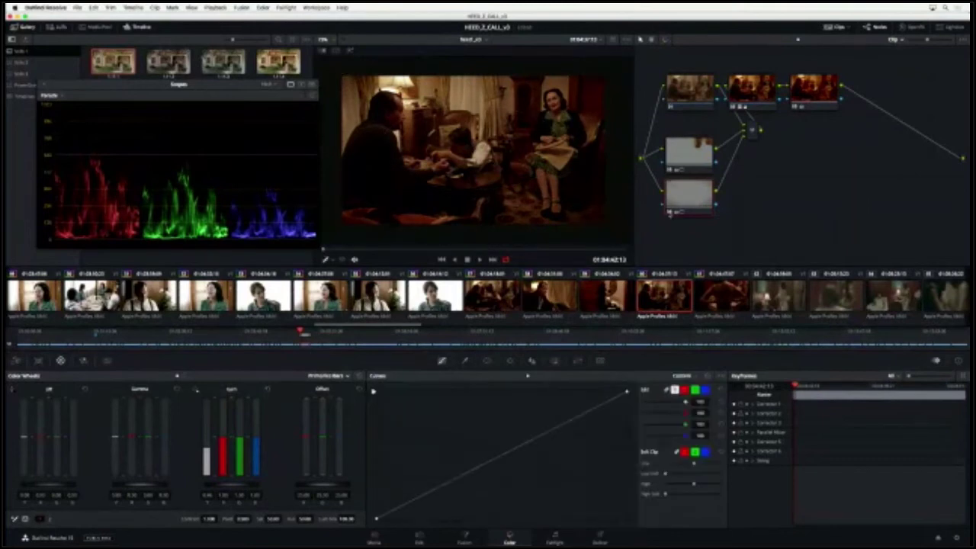
Compare the wide living-room clip with the ellipse vignette node disabled and enabled.
left_click(670, 213)
left_click(669, 213)
key("ctrl+d")
key("ctrl+d")
key("ctrl+d")
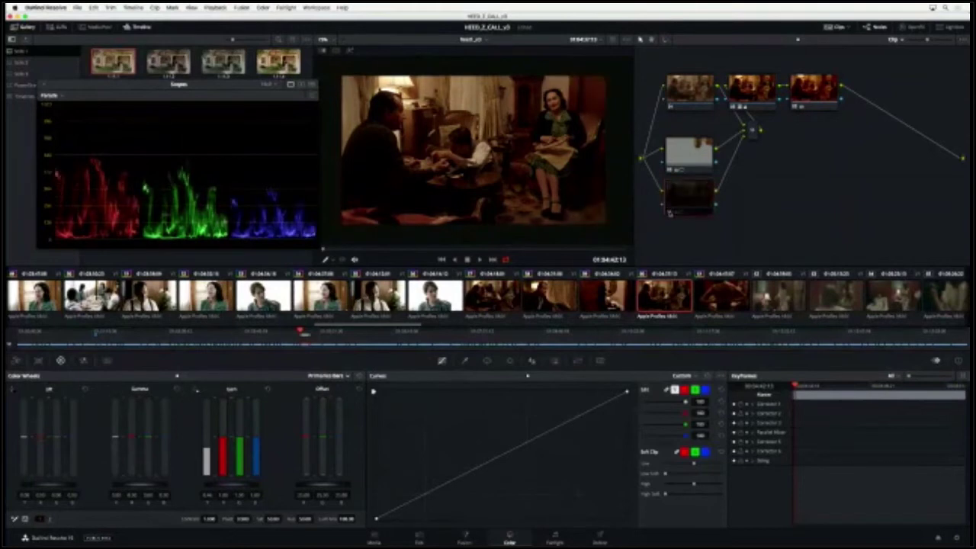
key("ctrl+d")
left_click_drag(697, 193, 698, 196)
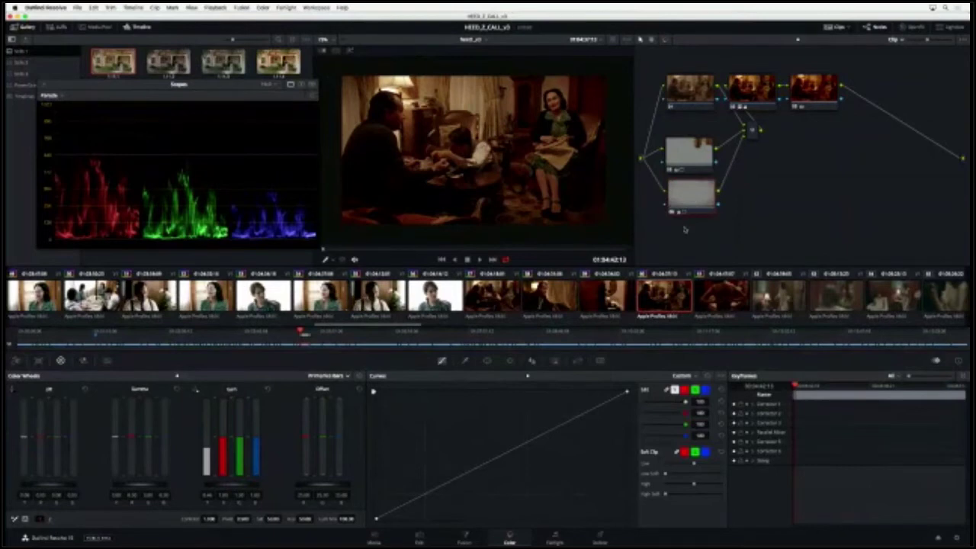
Add a further parallel node below the vignette node and enable a circle window on it.
left_click(304, 8)
mouse_move(263, 8)
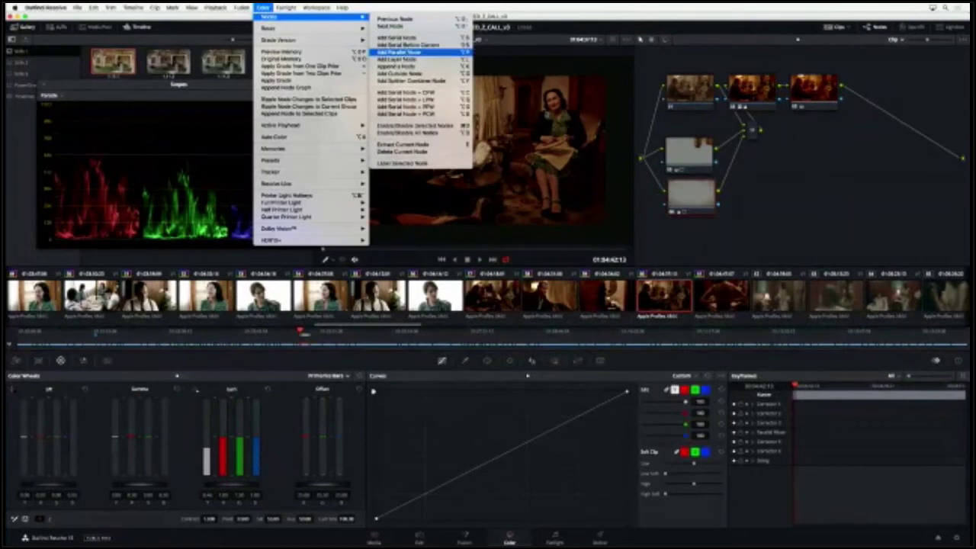
left_click(406, 52)
left_click(487, 360)
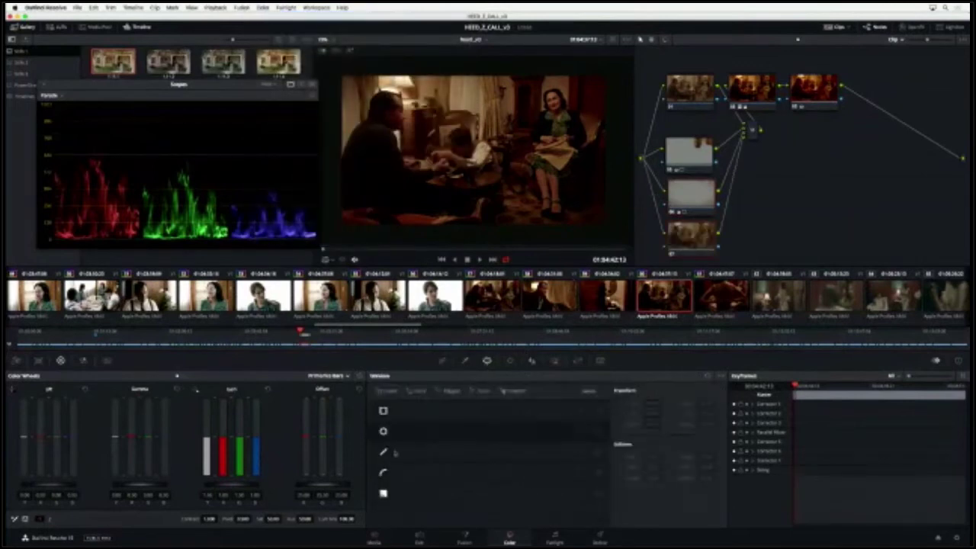
left_click(382, 431)
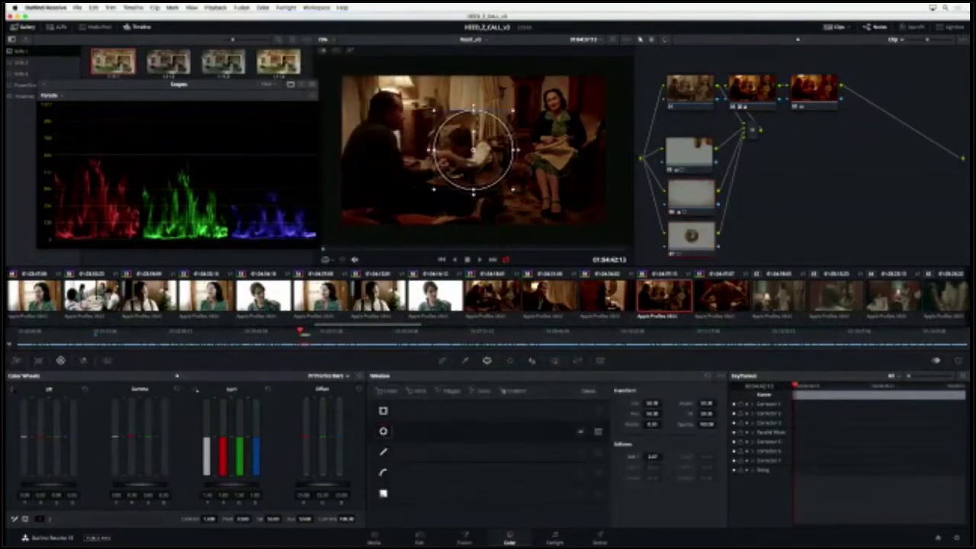
Stretch the circle window into a full-width horizontal band, position it across the top of the picture and soften its edge.
left_click_drag(433, 150, 357, 150)
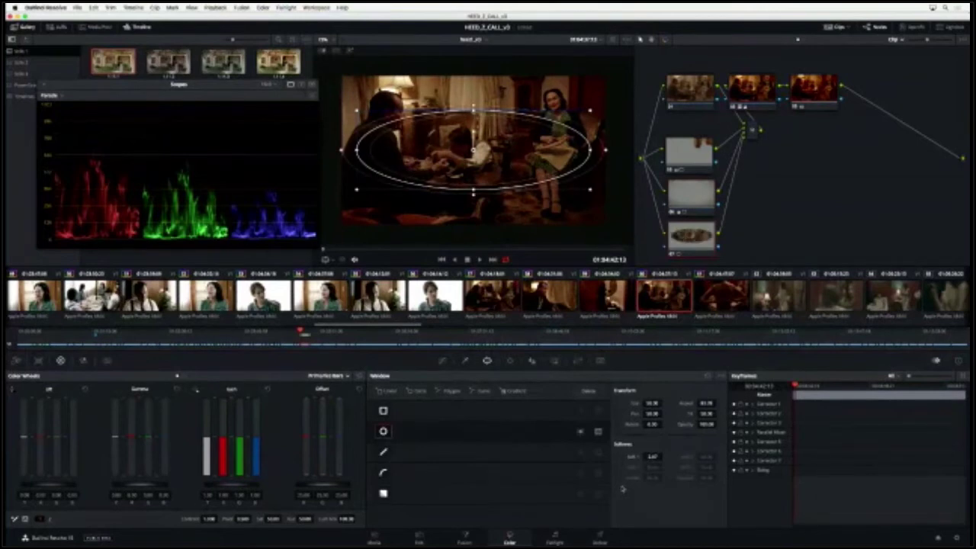
key("ctrl+z")
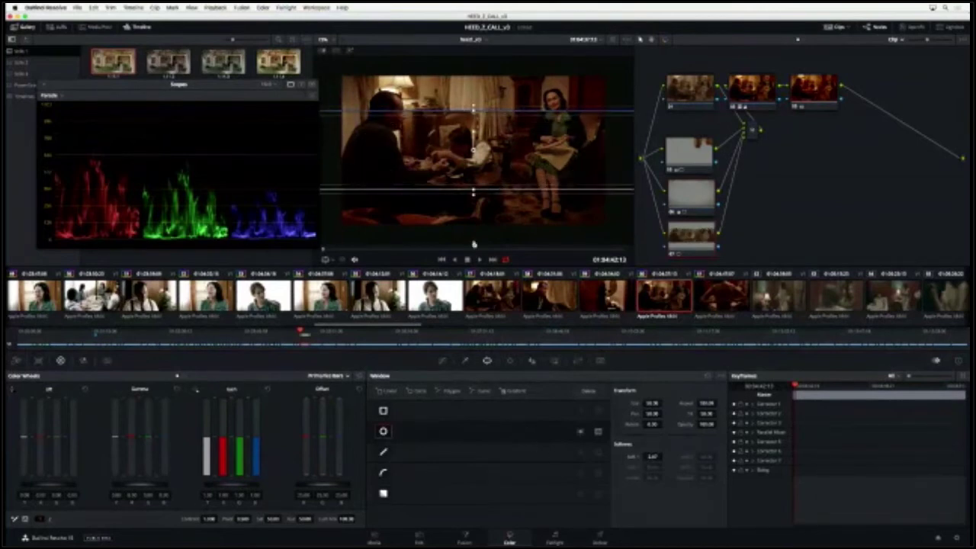
left_click_drag(472, 149, 464, 52)
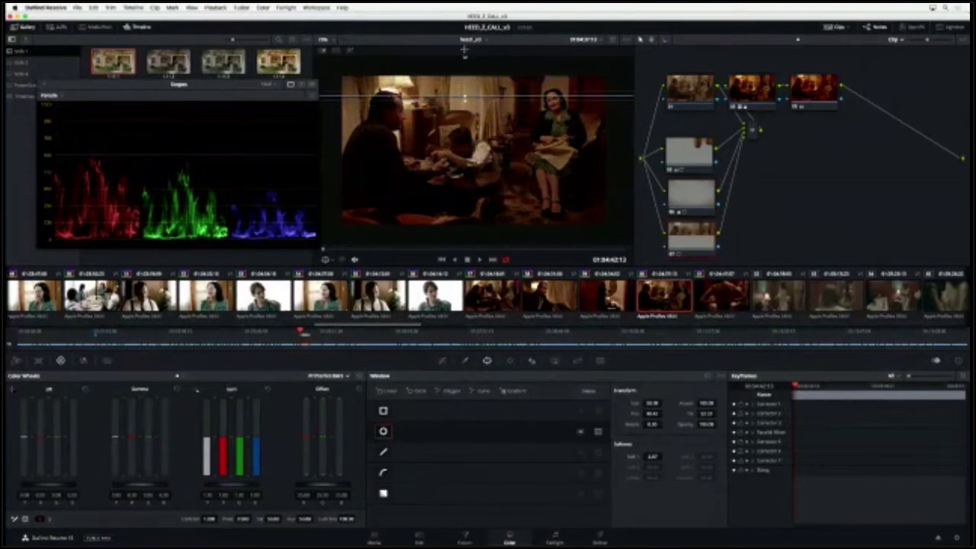
mouse_move(468, 97)
left_mouse_down()
mouse_move(465, 84)
mouse_move(466, 97)
left_mouse_up()
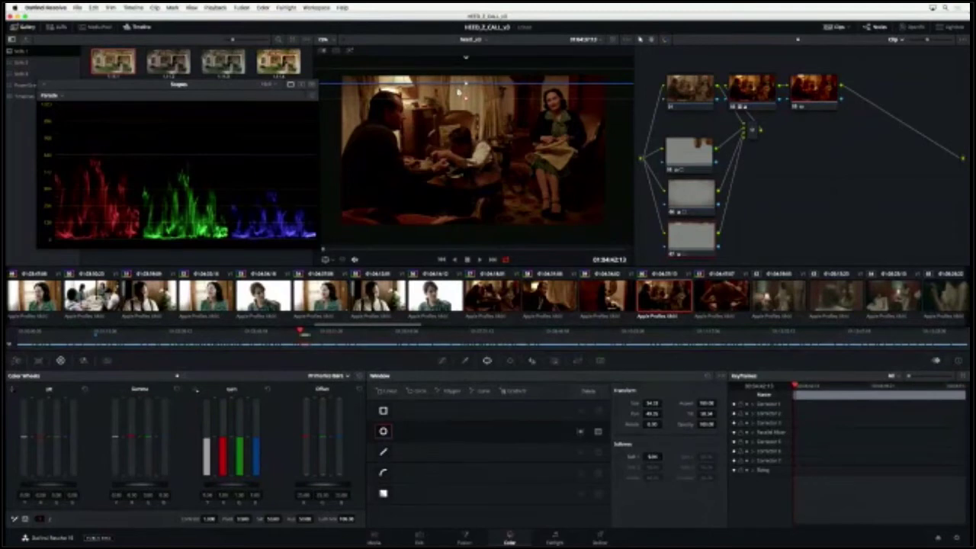
left_click_drag(467, 99, 467, 112)
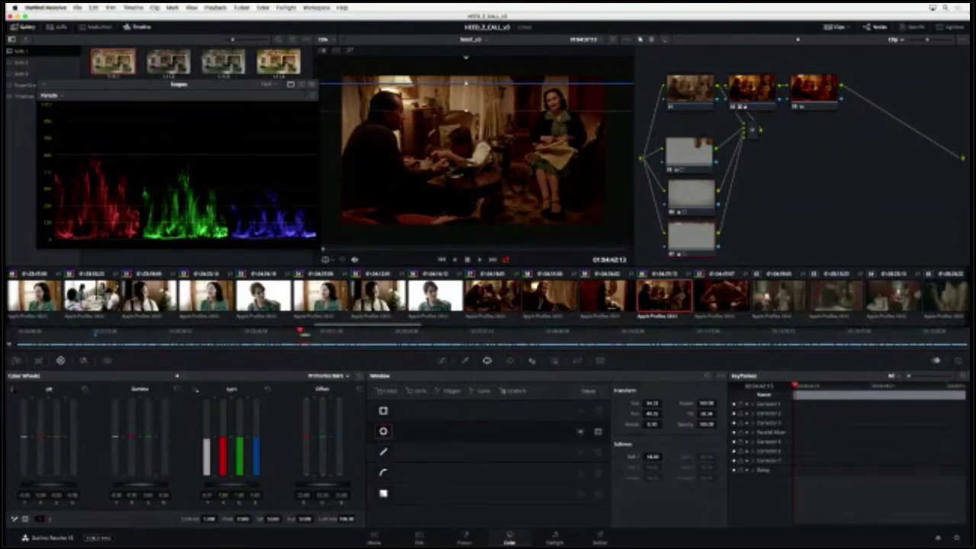
Play the wide living-room clip without the window outlines to review the grade with its parallel nodes.
left_click(442, 360)
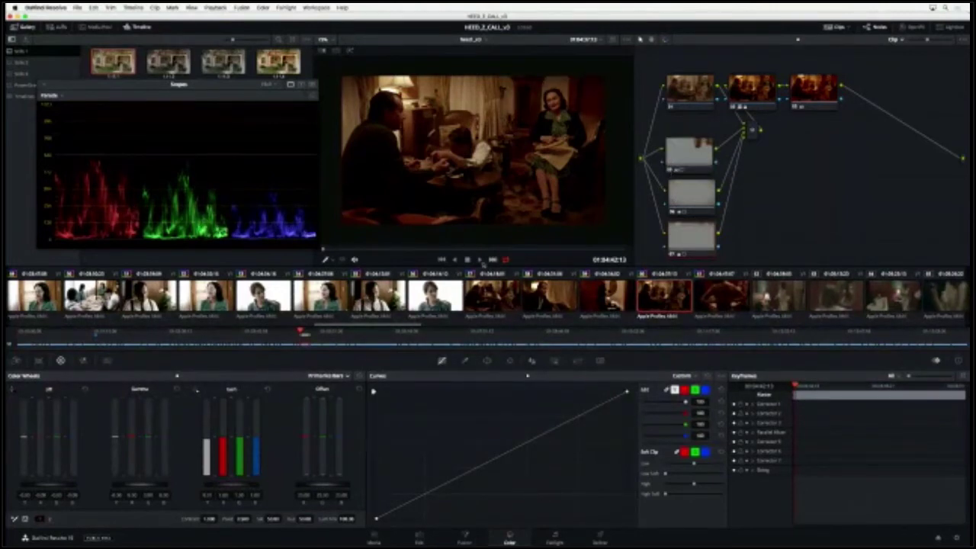
left_click(480, 260)
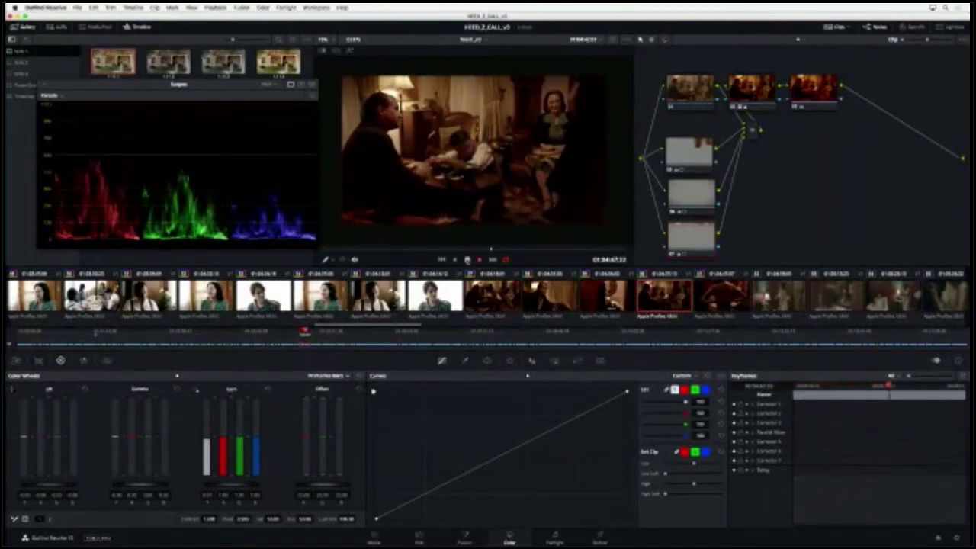
left_click(467, 260)
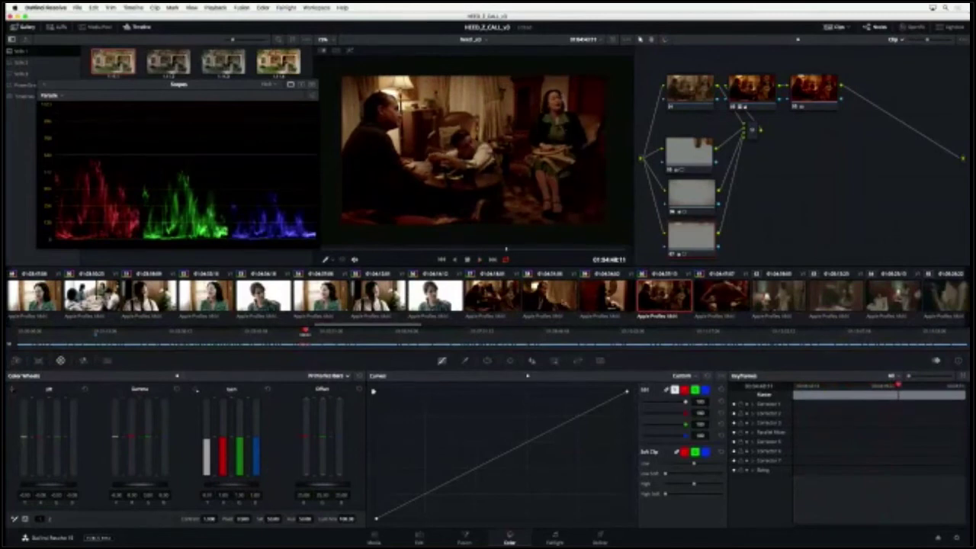
Apply the dark multi-node grade to the ungraded red-walled bedroom clip and delete its parallel node.
scroll(592, 299, "right", 6)
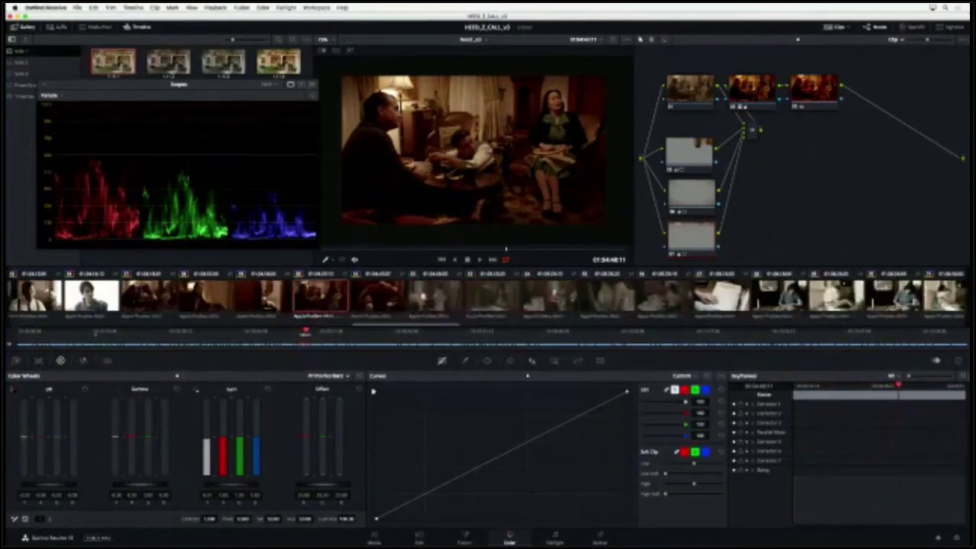
left_click(543, 295)
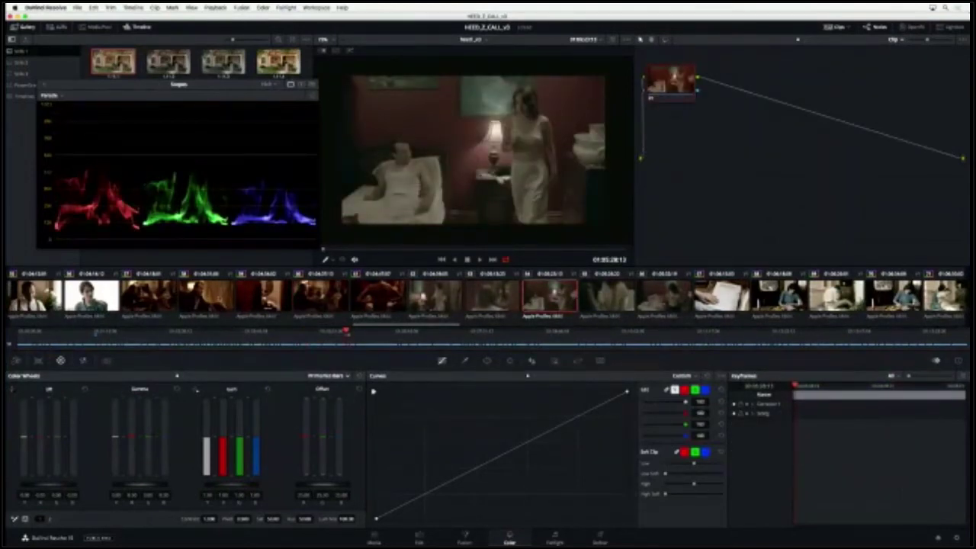
key("super+n")
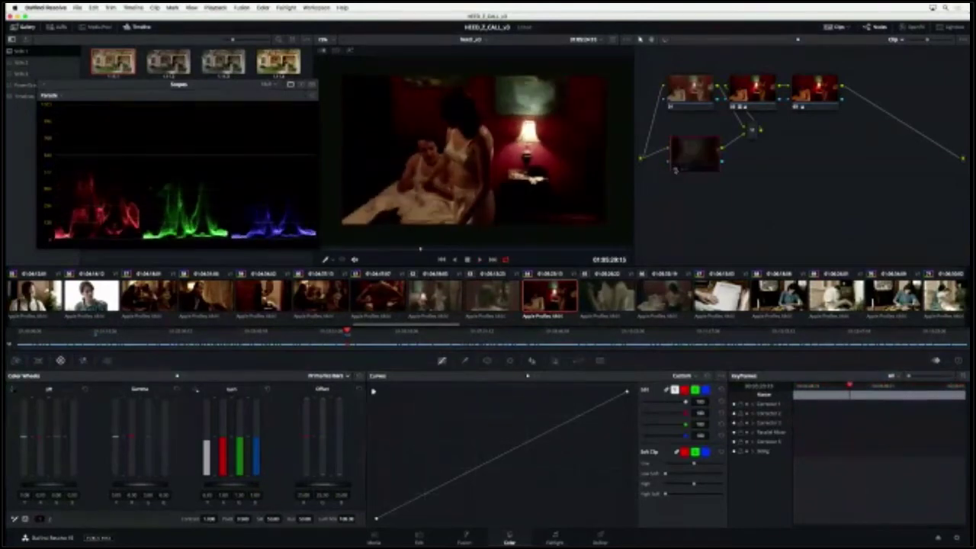
right_click(700, 157)
left_click(713, 203)
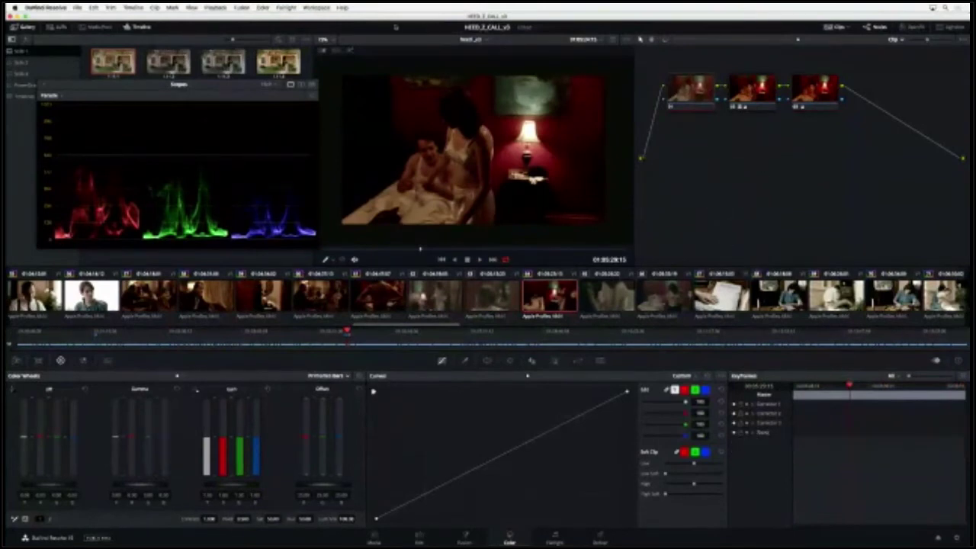
Add a parallel node to the bedroom clip, place it below the first node and enable a circle window on it.
left_click(284, 7)
mouse_move(263, 7)
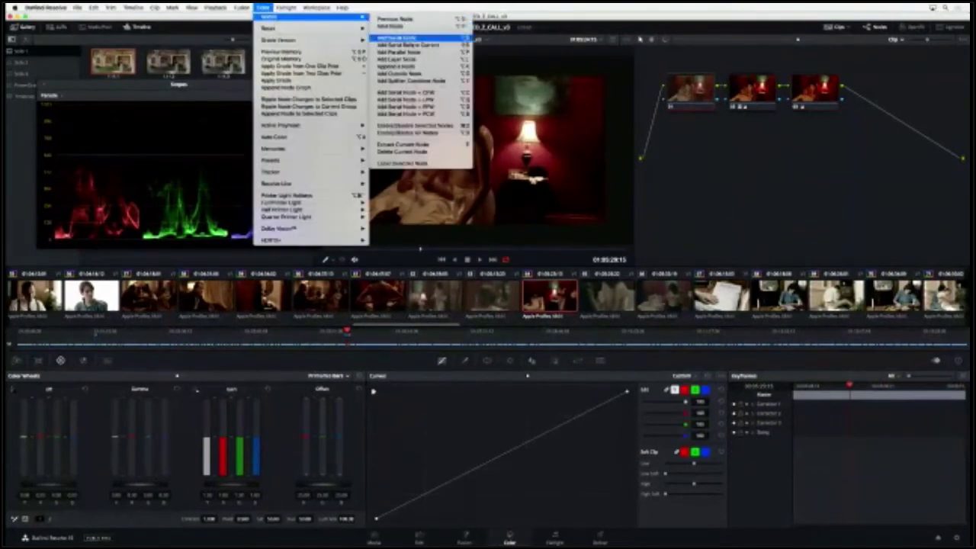
left_click(396, 37)
left_click_drag(697, 129, 701, 183)
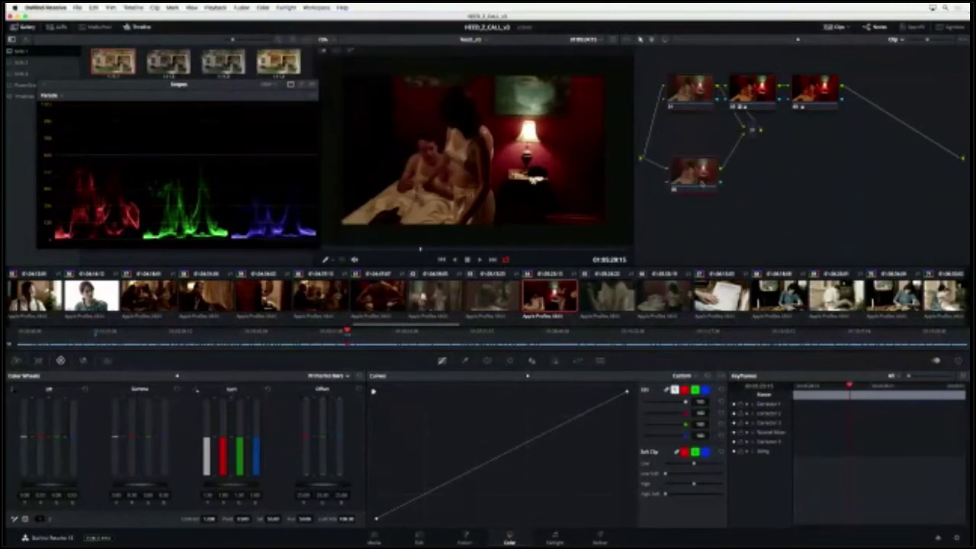
left_click(487, 360)
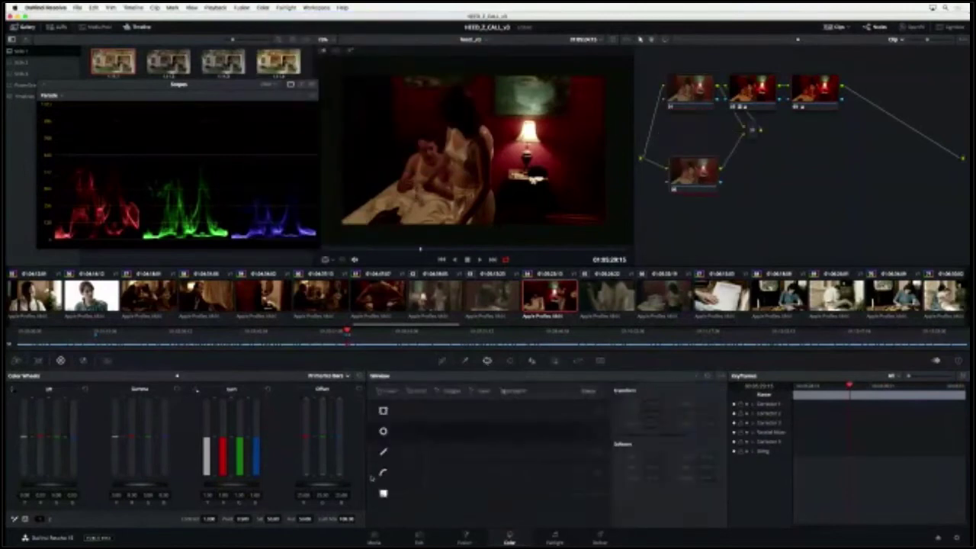
left_click(383, 433)
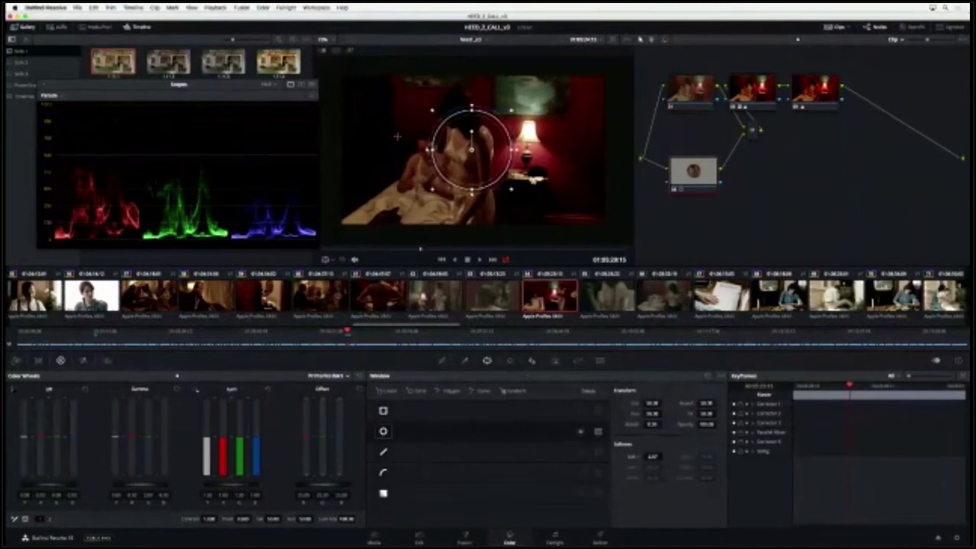
Stretch the circle window into a tall ellipse over the dark area beside the bed, softening its edge.
left_click_drag(472, 148, 371, 131)
left_click_drag(373, 173, 375, 222)
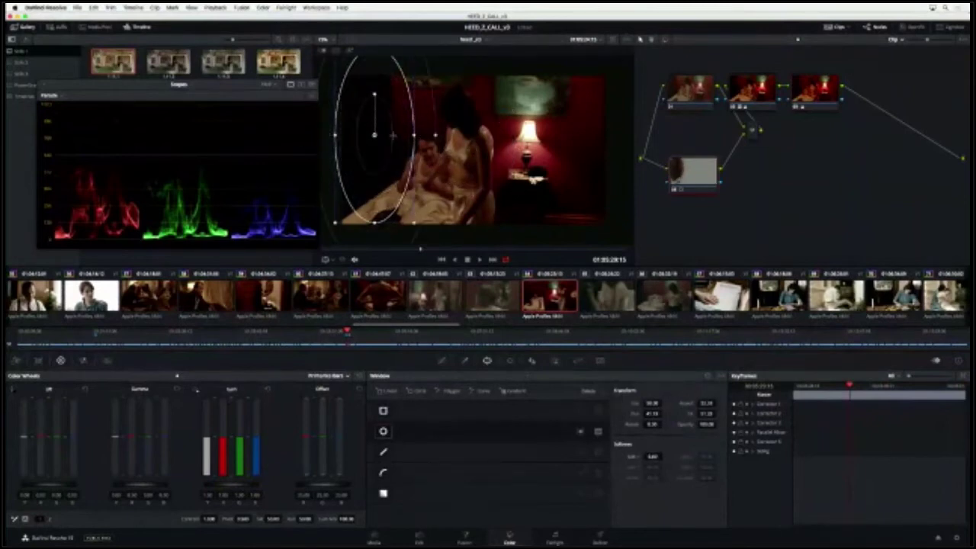
left_click_drag(375, 136, 370, 134)
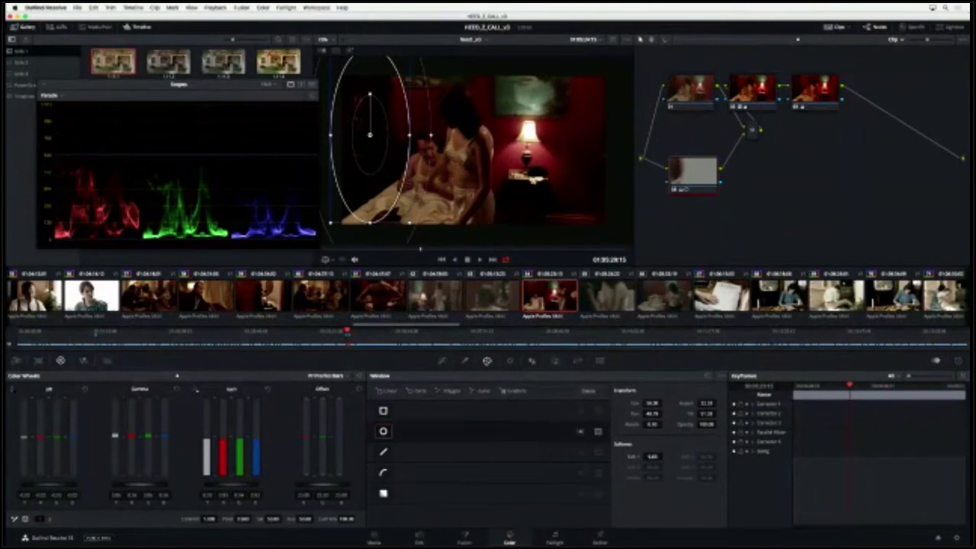
Track the ellipse window from the current frame backward to the clip's start and forward to its end.
left_click(532, 360)
left_click(510, 360)
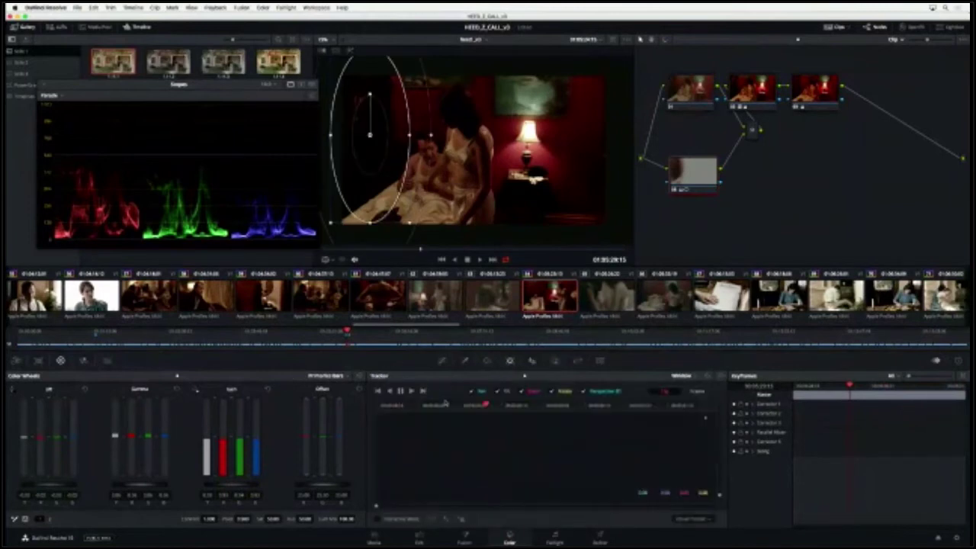
left_click(389, 392)
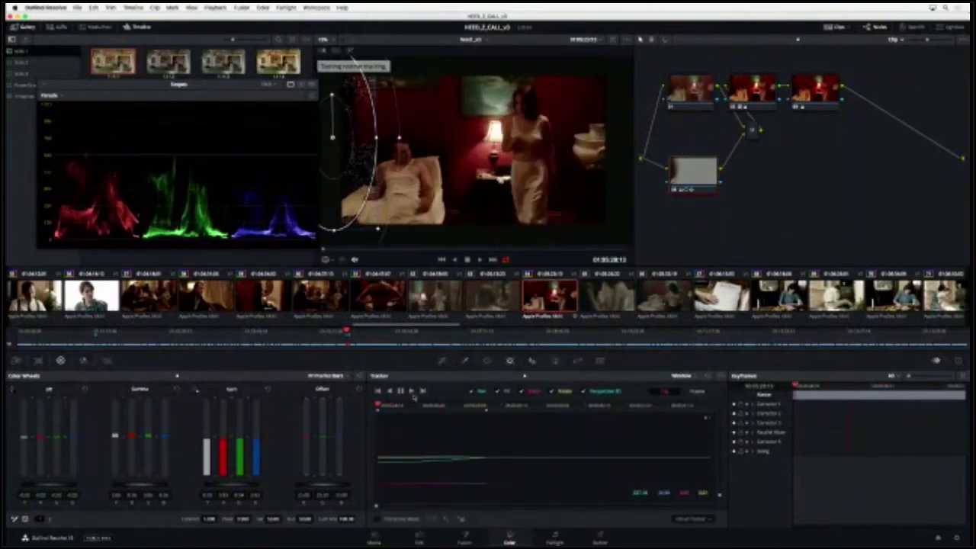
left_click(413, 391)
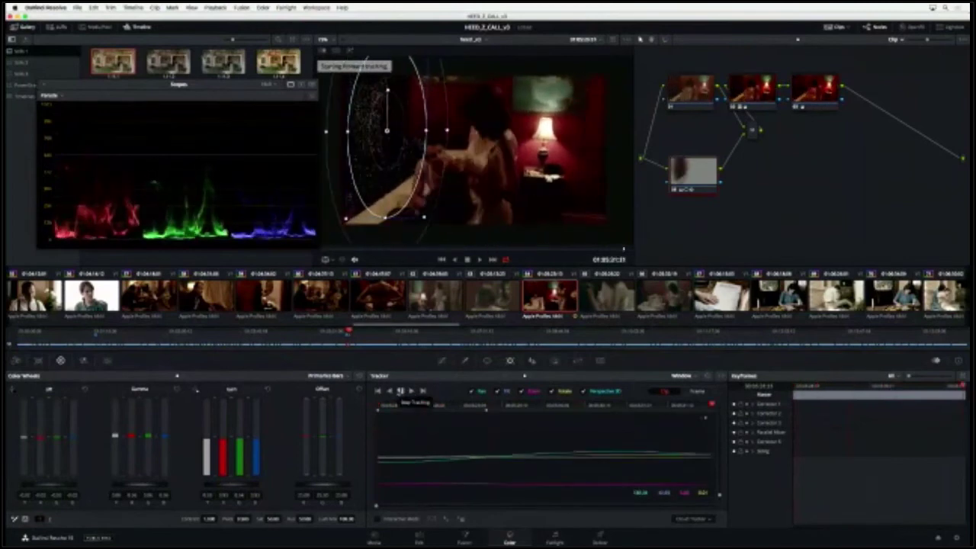
left_click(401, 391)
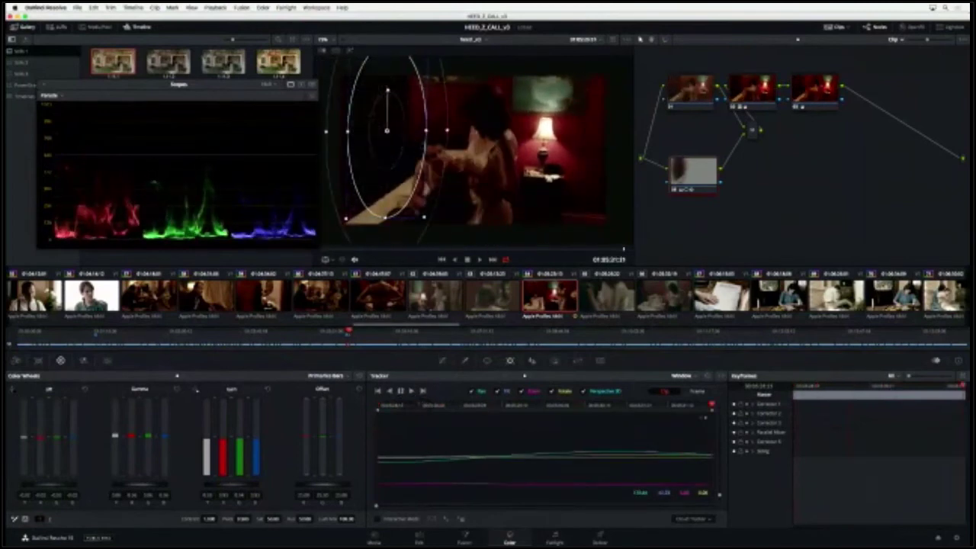
Play the bedroom clip without the window outlines to review the tracked parallel-node correction.
left_click(442, 361)
left_click_drag(348, 253, 308, 253)
key("space")
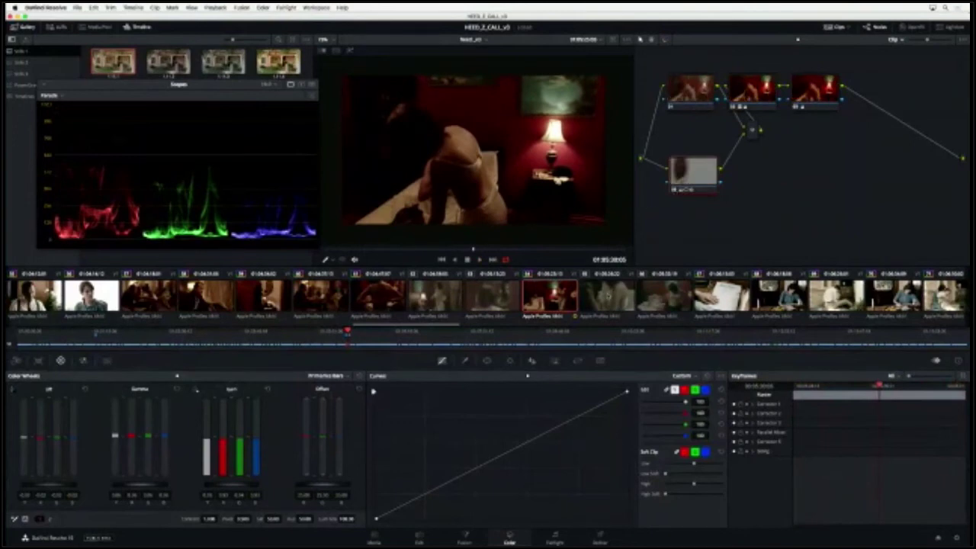
Go back to clip 47, the close-up of the woman in green polka dots, and lower the lift on its third node.
scroll(260, 302, "left", 5)
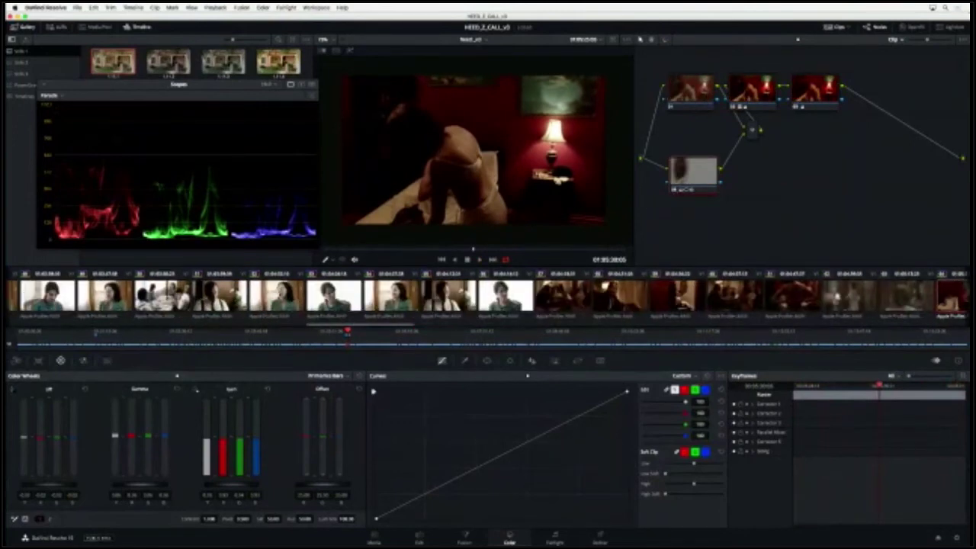
scroll(488, 297, "up", 5)
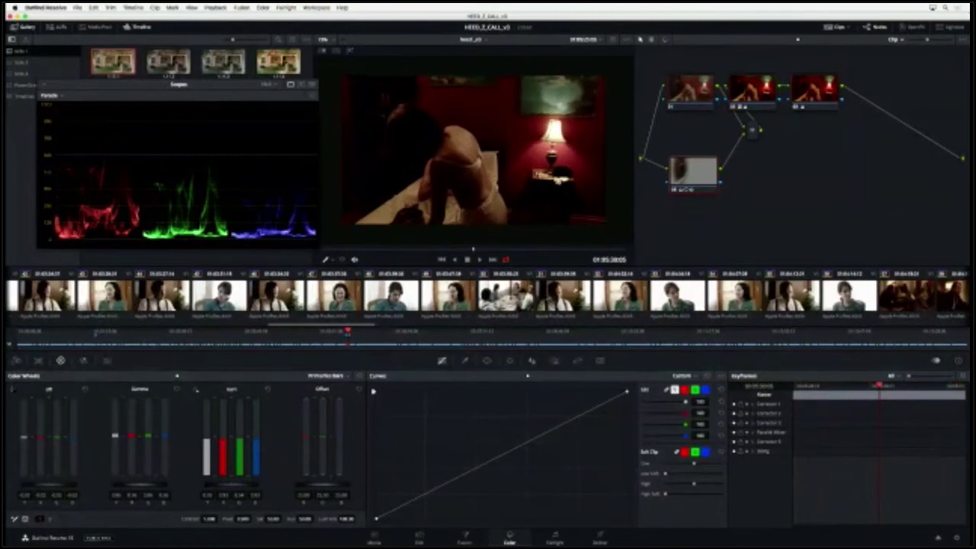
left_click(338, 295)
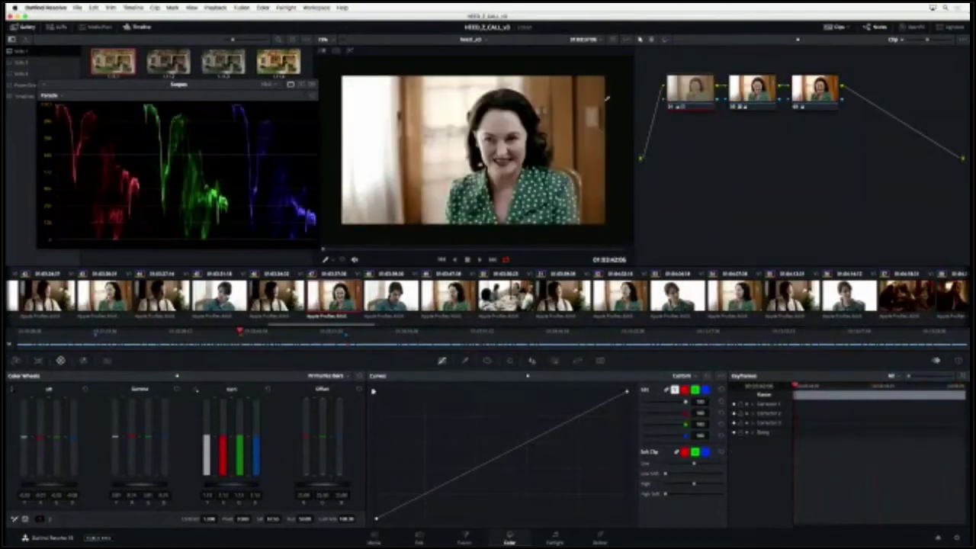
left_click_drag(211, 89, 212, 109)
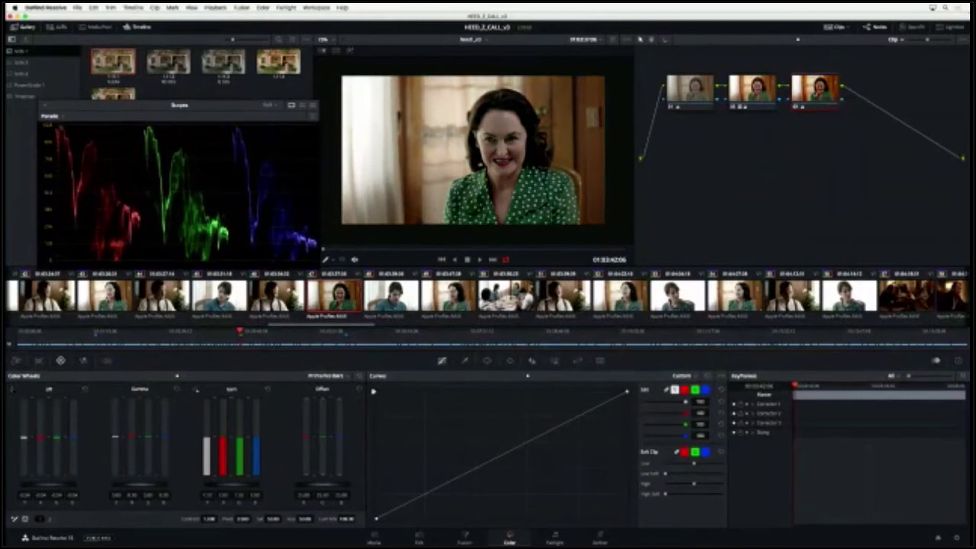
left_click_drag(48, 484, 31, 484)
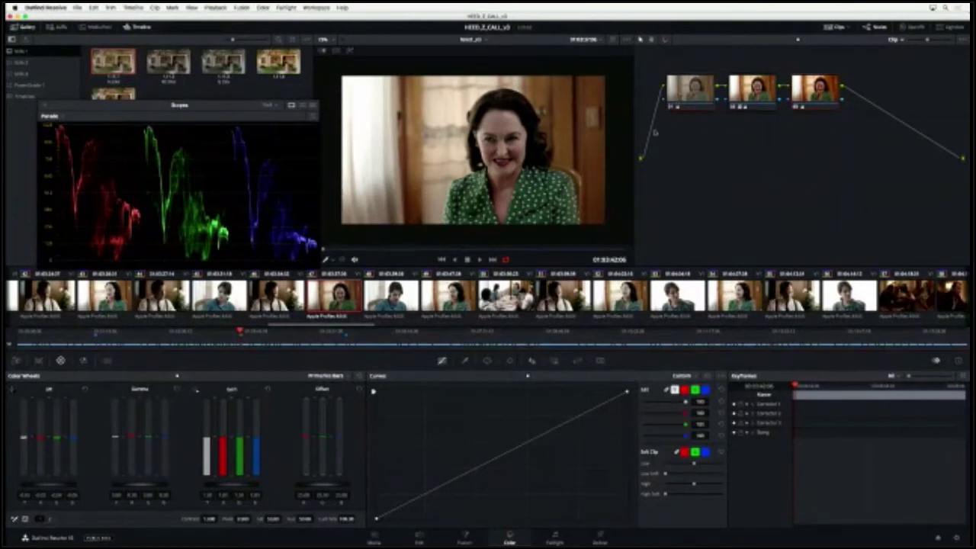
Add a node parallel to the close-up's first node and enable a circle window on it.
left_click(267, 9)
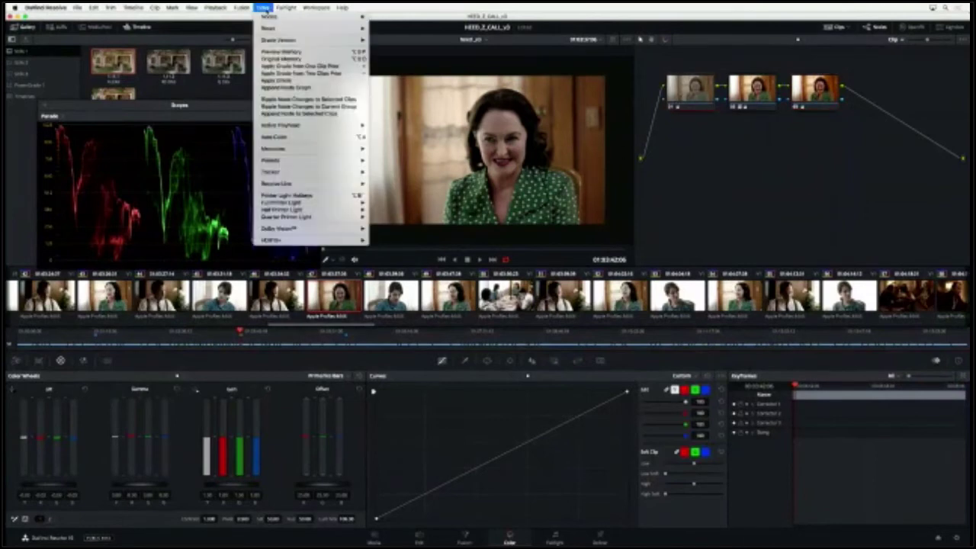
mouse_move(265, 17)
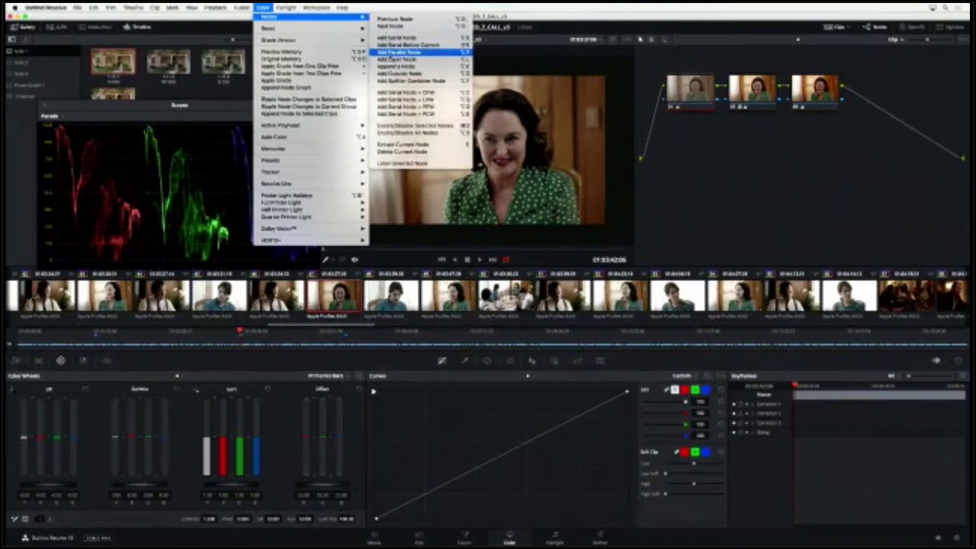
left_click(404, 51)
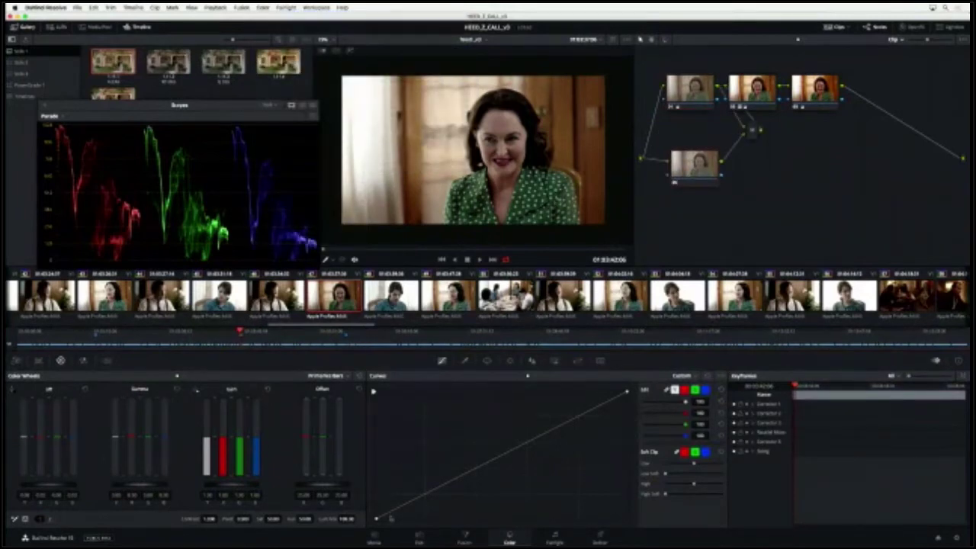
left_click(487, 360)
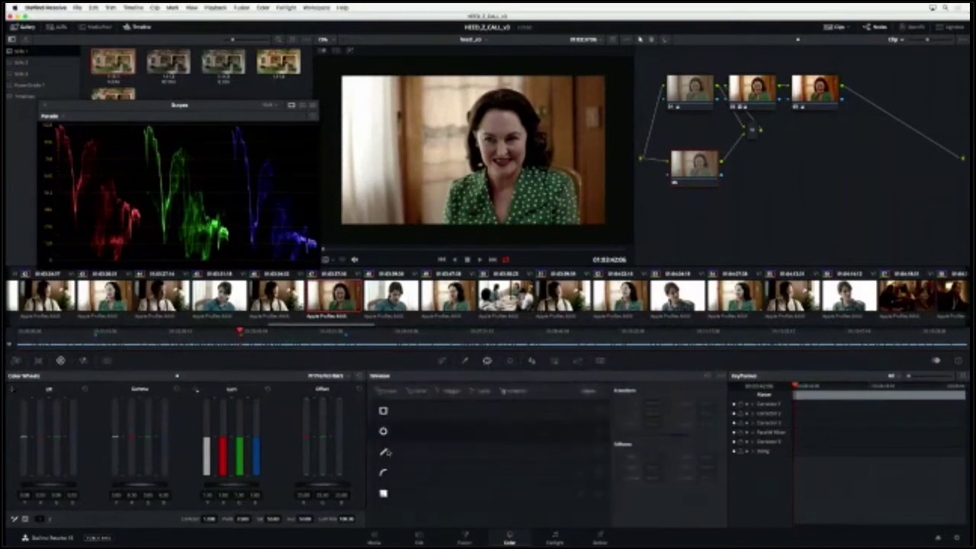
left_click(383, 432)
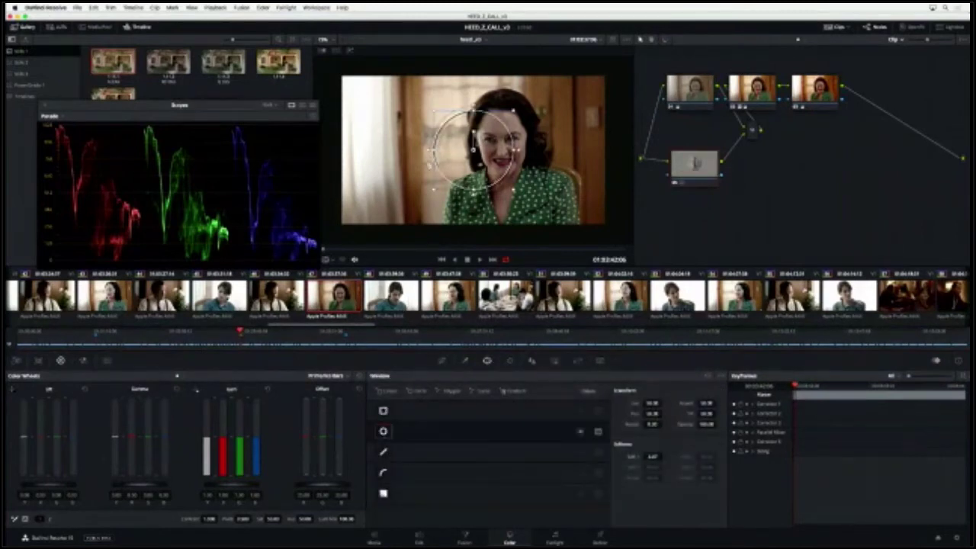
Enlarge the circle window into a wide ellipse reaching the edges of the close-up's frame, with a soft edge.
left_click_drag(433, 150, 416, 150)
left_click_drag(474, 112, 473, 83)
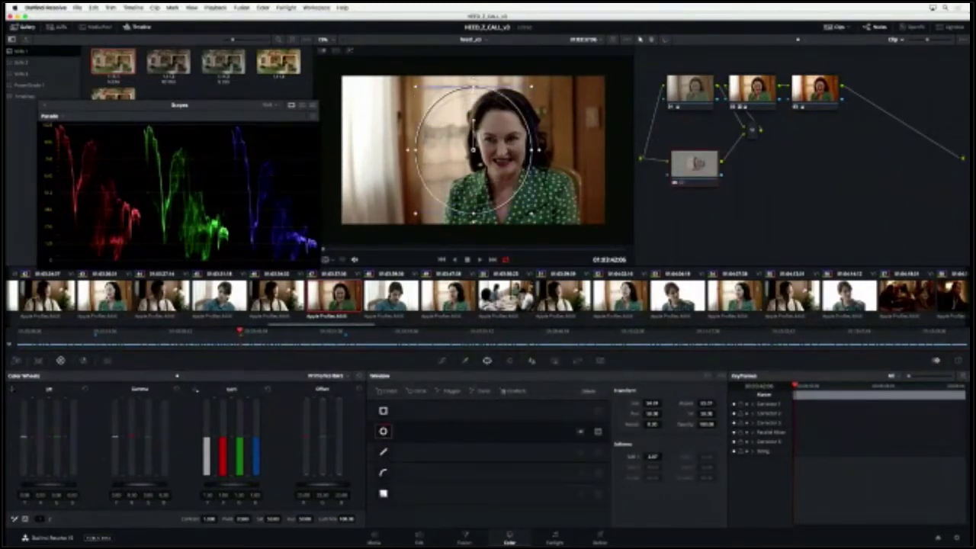
left_click_drag(415, 152, 335, 151)
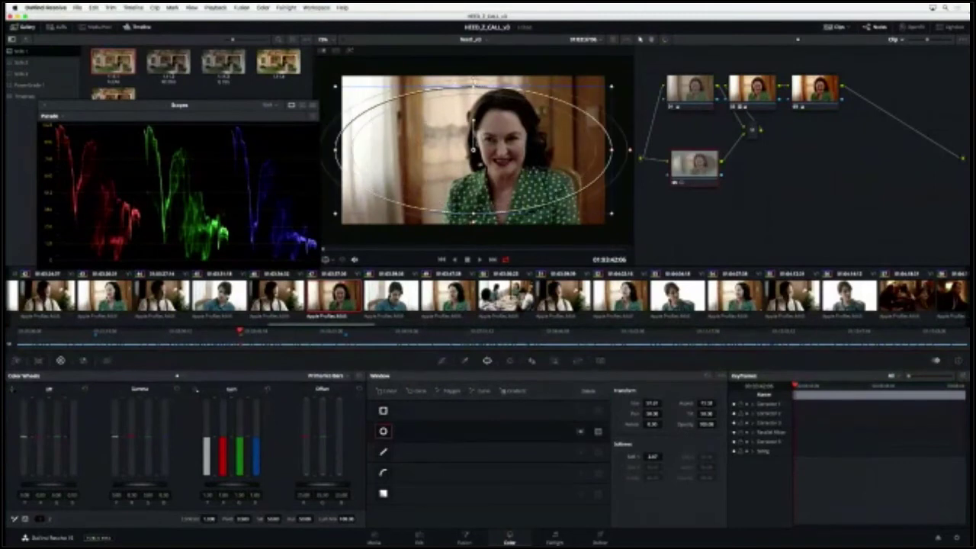
left_click_drag(474, 79, 473, 54)
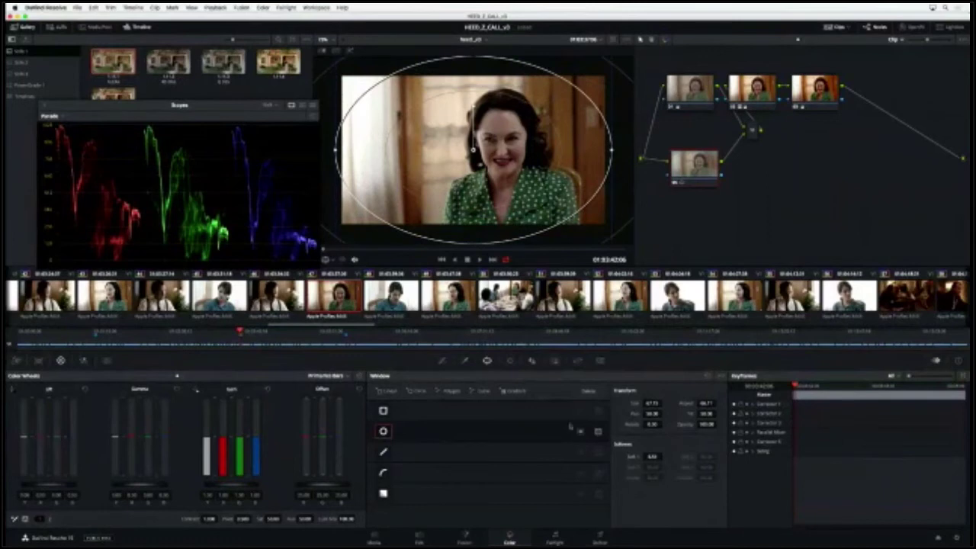
Invert the wide ellipse window, shift it slightly to the right and play the close-up without the window outline.
left_click(580, 432)
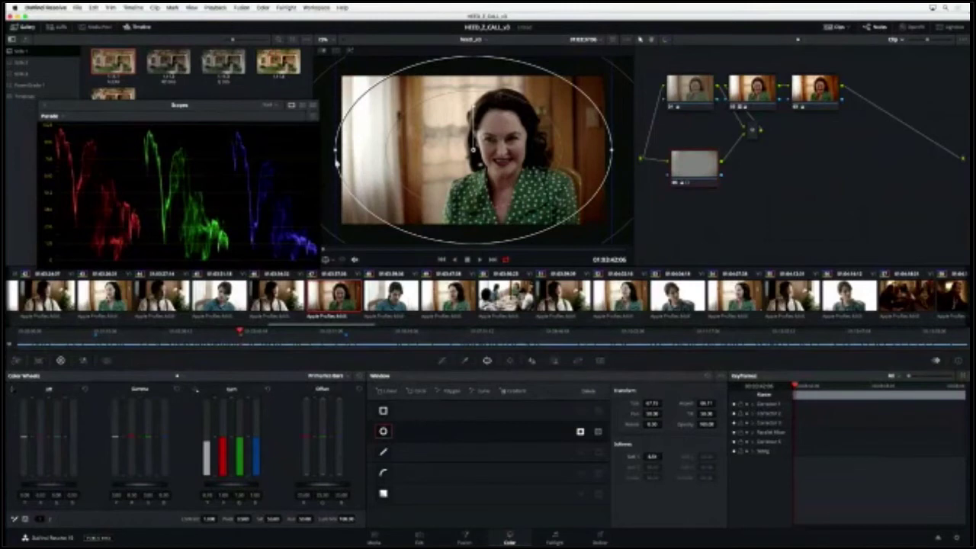
left_click_drag(335, 151, 341, 151)
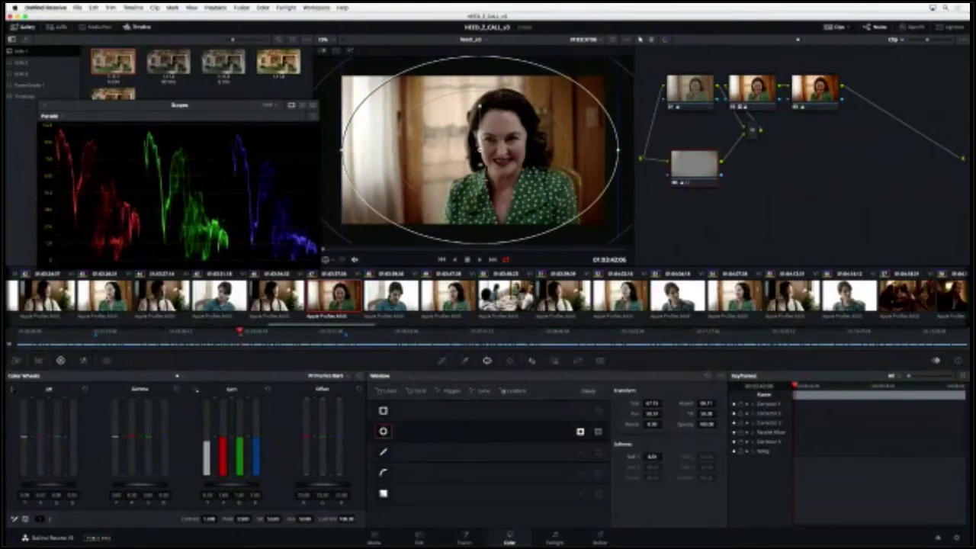
left_click(443, 360)
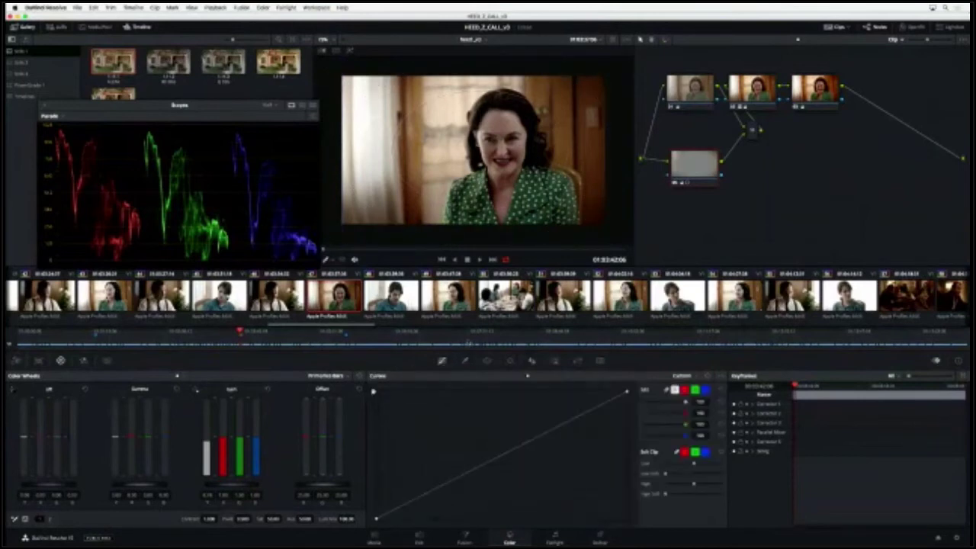
key("space")
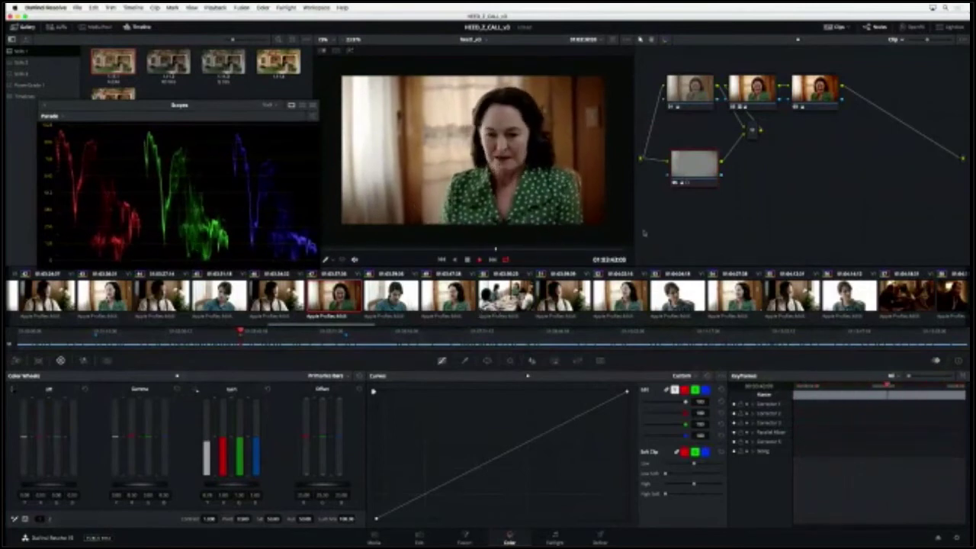
Add another parallel node below the vignette node and enable a circle window on it.
left_click(487, 360)
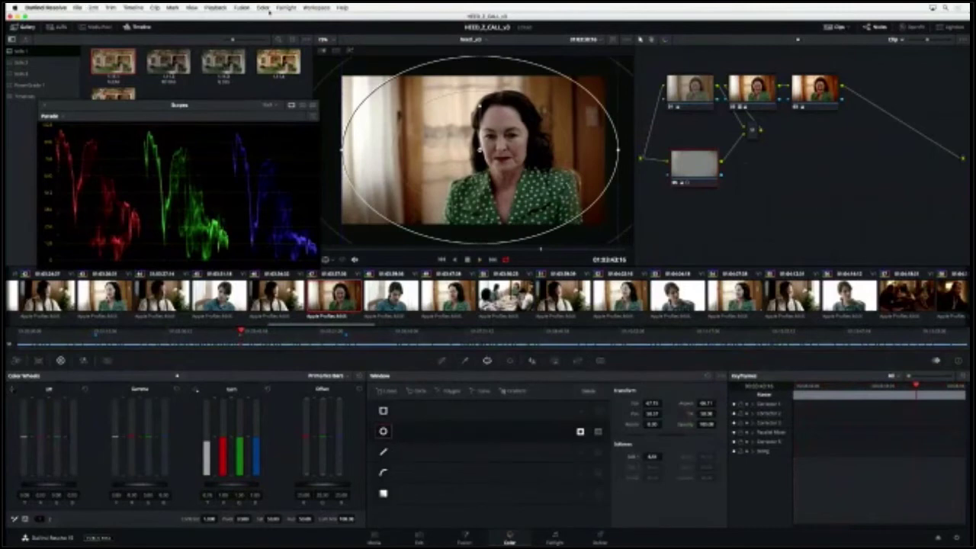
left_click(263, 7)
mouse_move(305, 16)
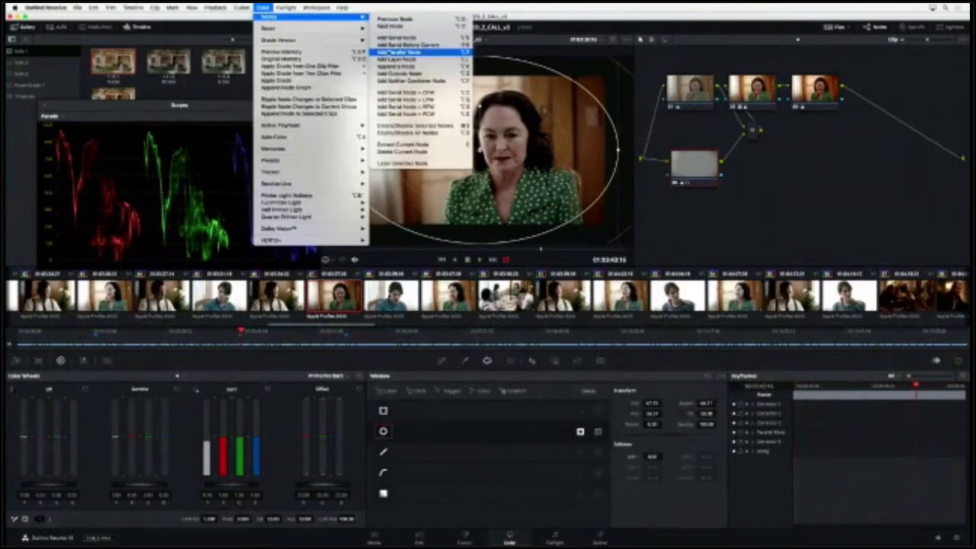
left_click(391, 52)
left_click(383, 431)
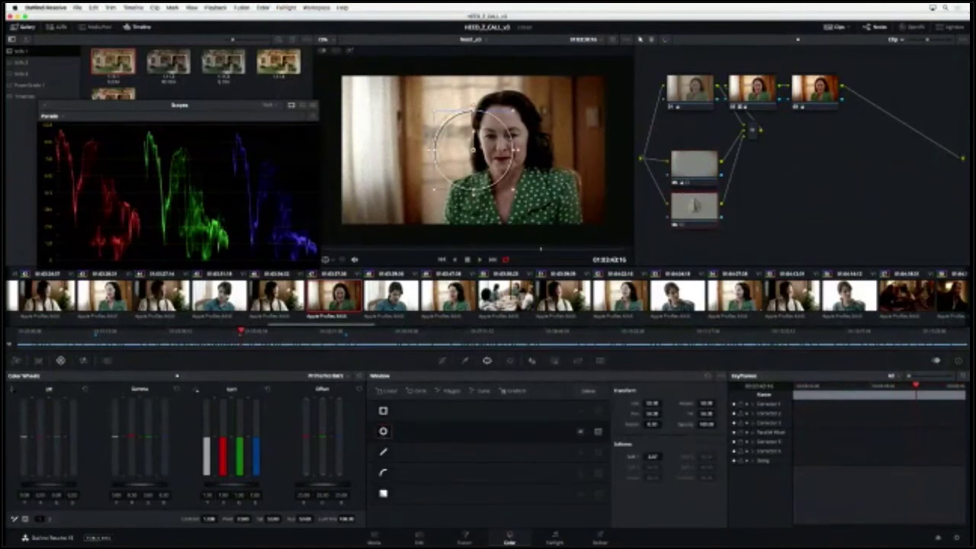
Reshape the circle window into a tall, soft-edged ellipse centred on the woman's face and torso, and view the picture without its outline.
left_click_drag(474, 195, 496, 241)
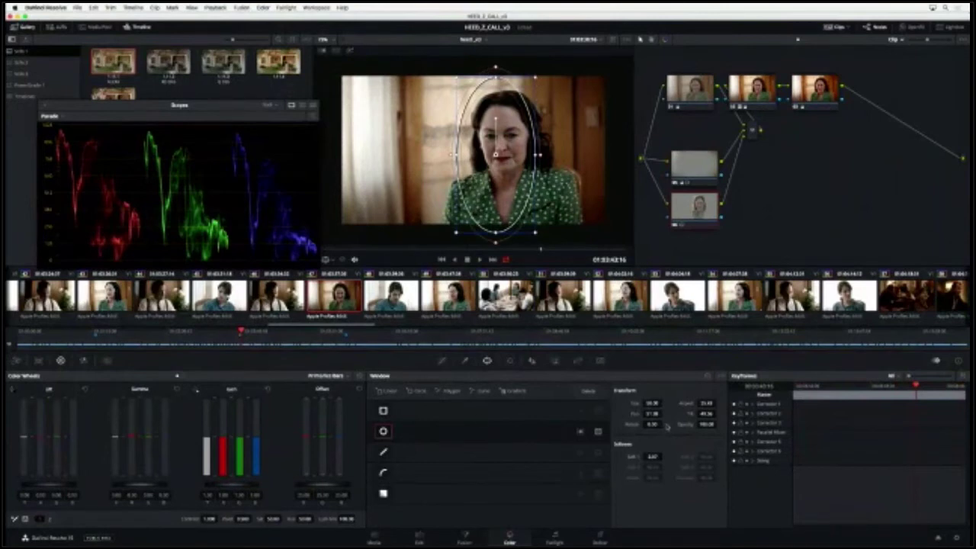
left_click_drag(652, 456, 666, 415)
left_click_drag(496, 155, 505, 154)
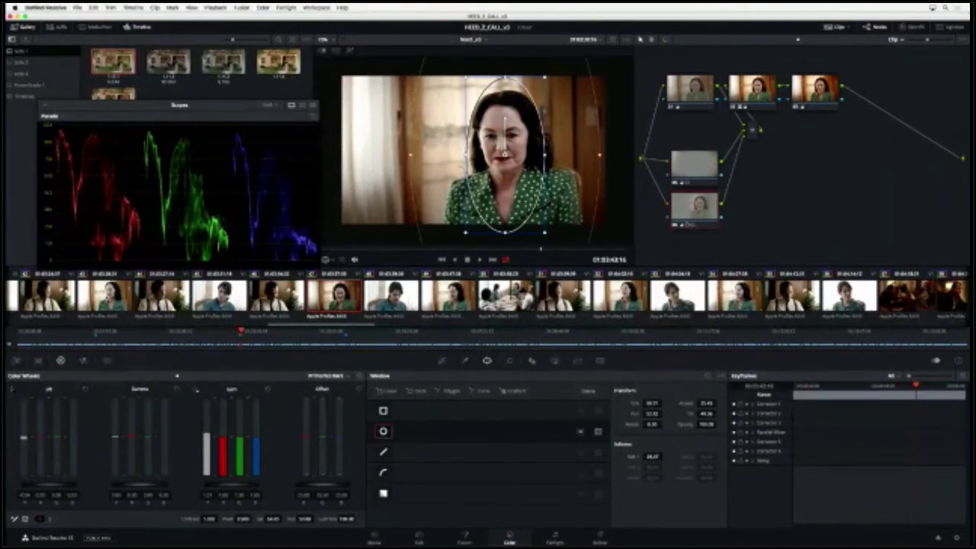
left_click_drag(412, 157, 409, 158)
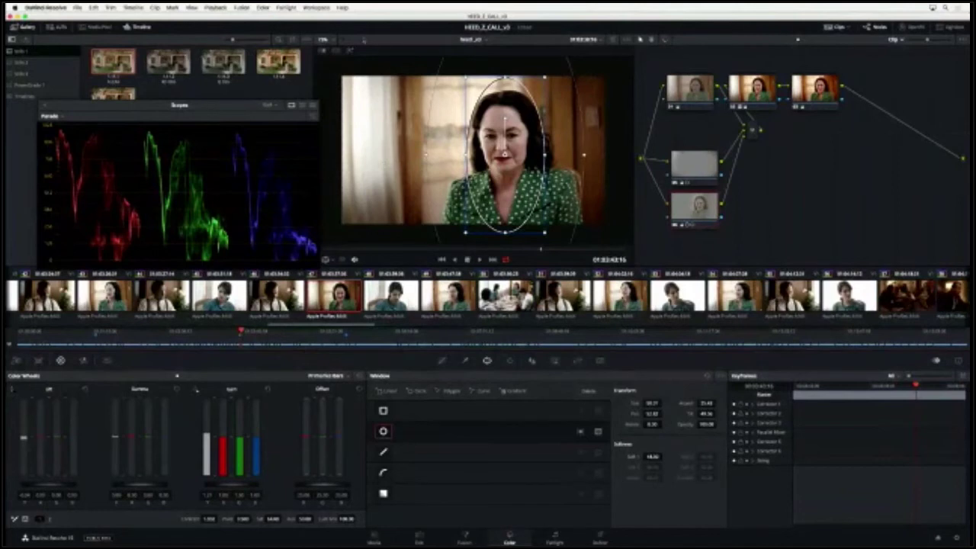
left_click(441, 360)
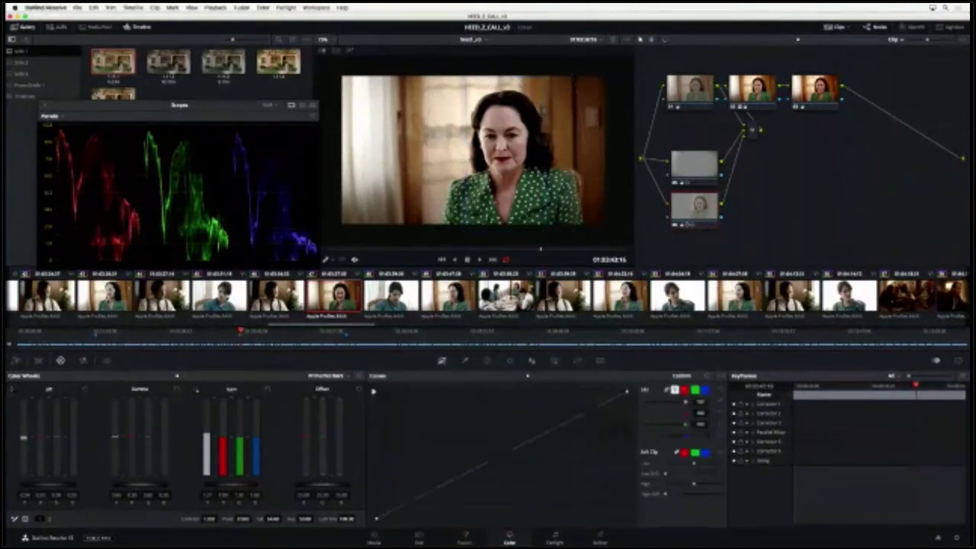
Grab a still of the graded close-up into the gallery and move the scopes clear of the stills.
right_click(439, 146)
left_click(444, 144)
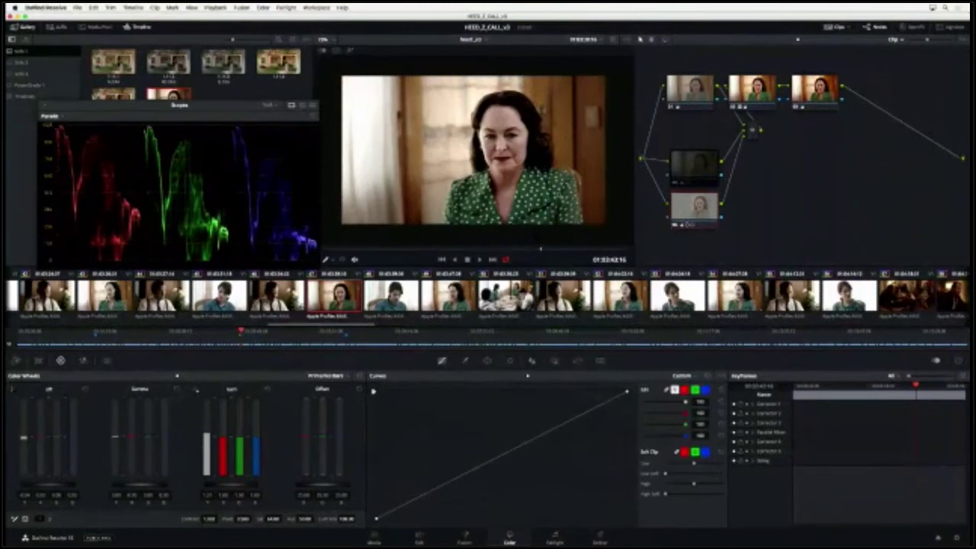
left_click_drag(257, 109, 260, 186)
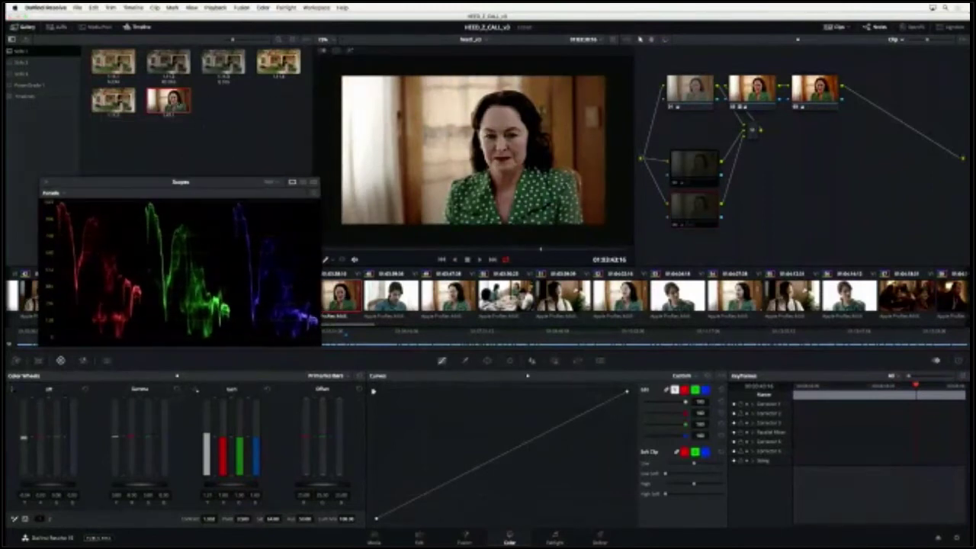
Compare the grabbed still in a reference wipe with the graded close-up and a later close-up of the same woman.
right_click(183, 105)
left_click(192, 117)
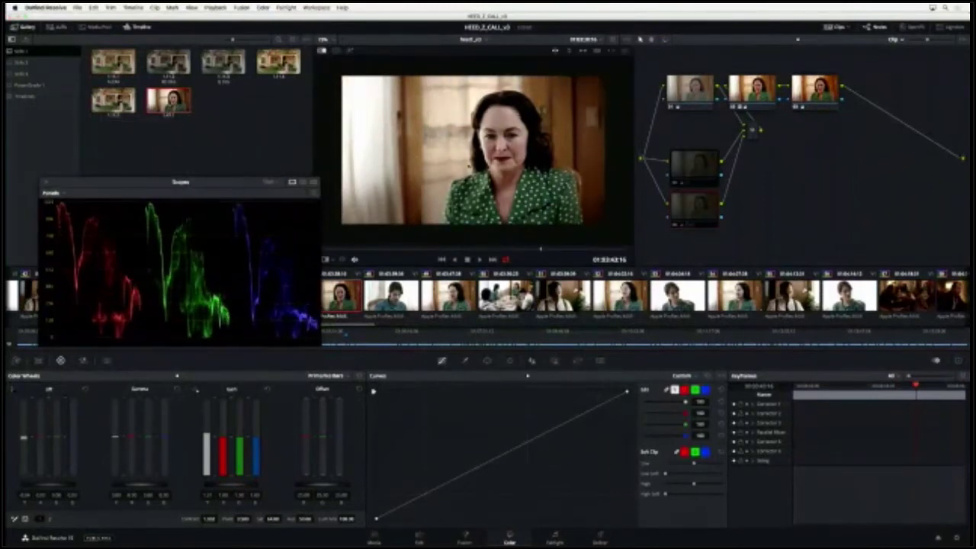
mouse_move(468, 166)
left_mouse_down()
mouse_move(667, 171)
mouse_move(333, 148)
mouse_move(240, 163)
mouse_move(381, 179)
left_mouse_up()
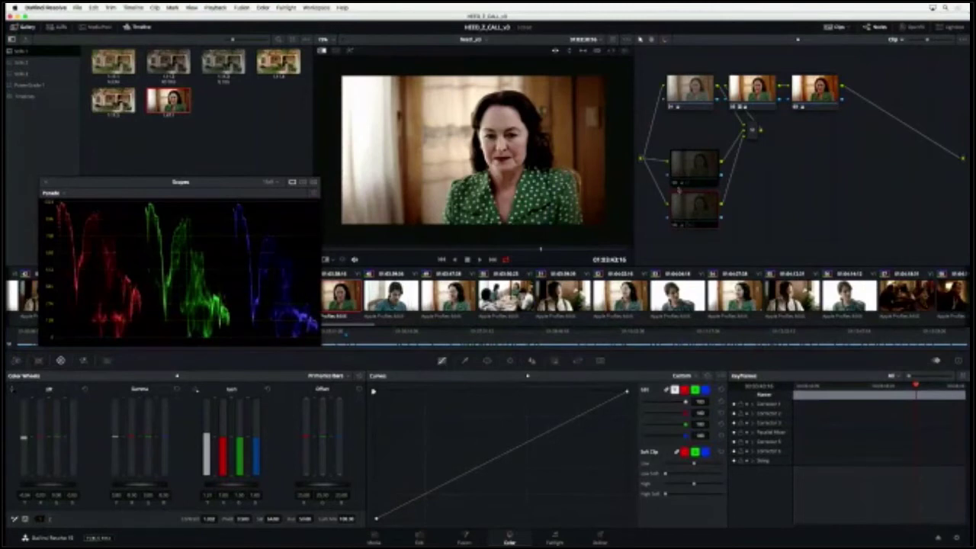
left_click(677, 184)
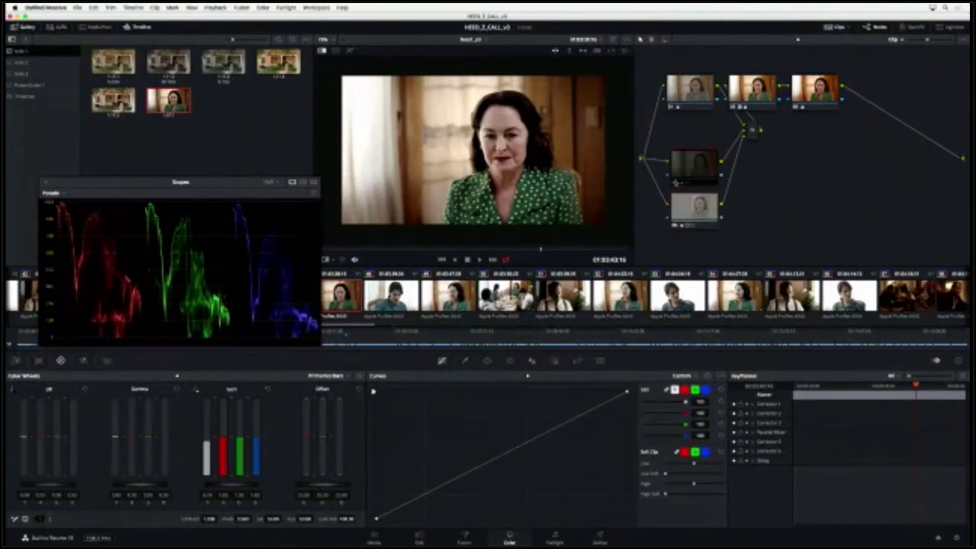
left_click(733, 299)
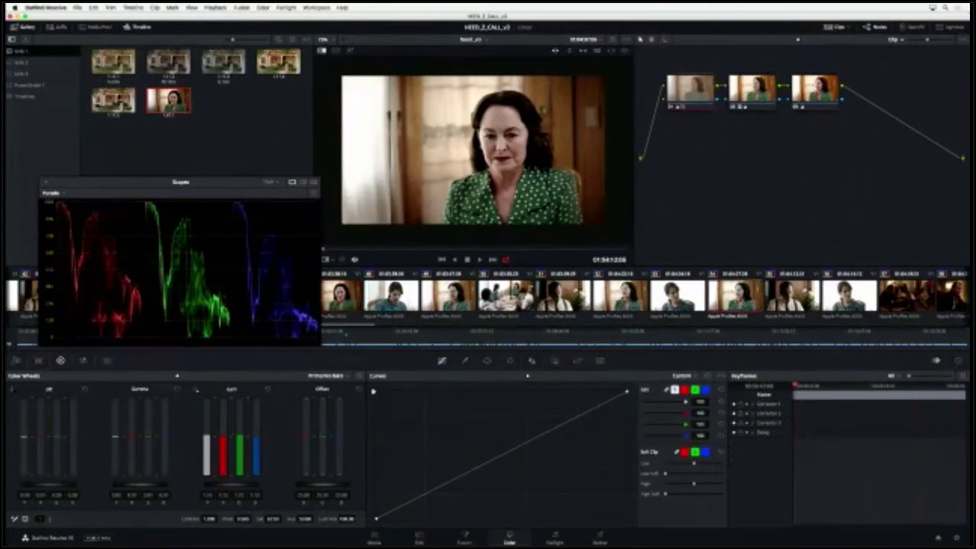
right_click(548, 177)
left_click(591, 250)
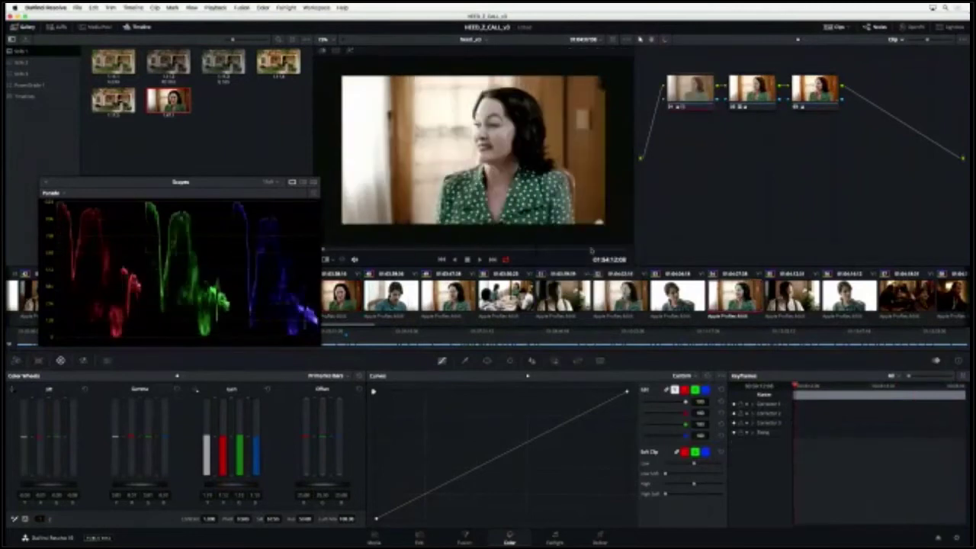
Apply the first gallery still's grade to the dark table scene with the woman in red, and review the clip.
scroll(610, 334, "down", 10)
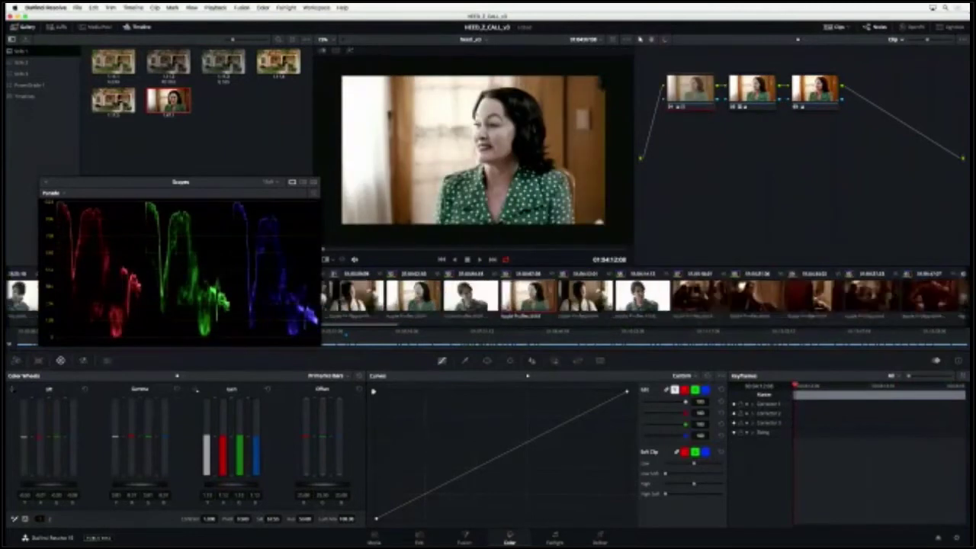
scroll(644, 295, "down", 10)
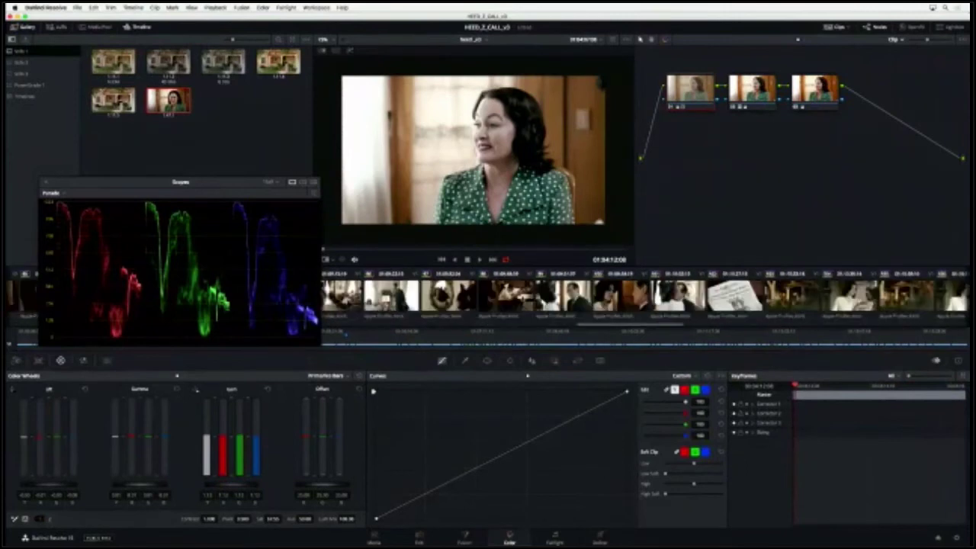
scroll(644, 296, "down", 5)
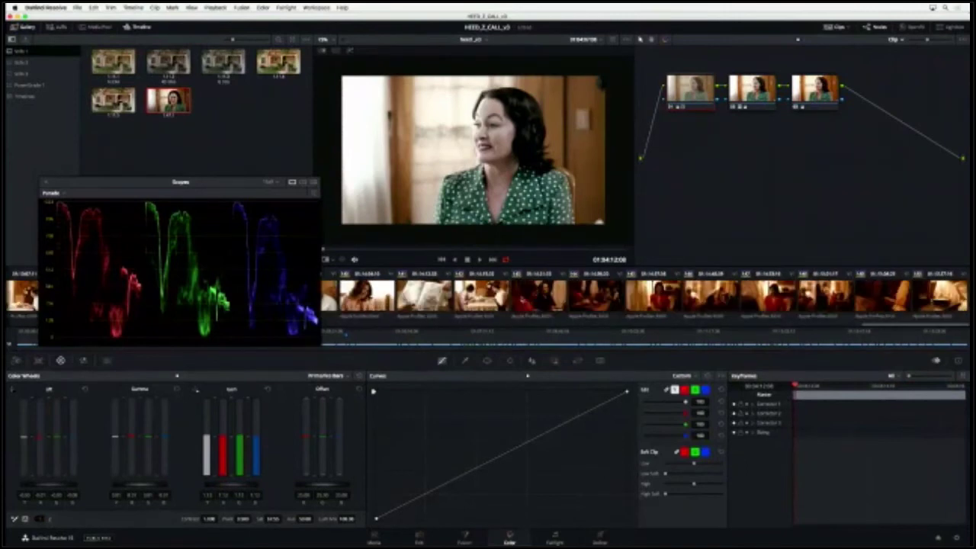
left_click(539, 299)
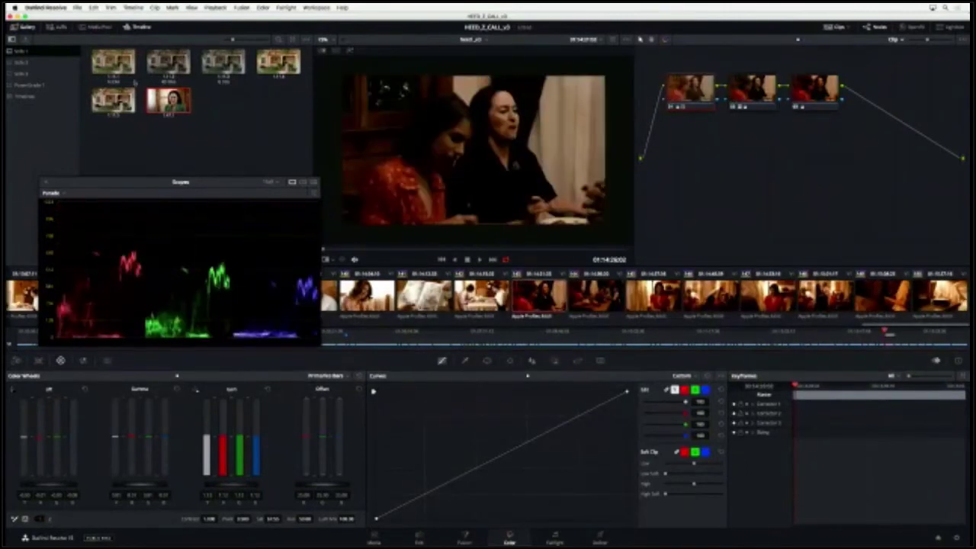
double_click(122, 67)
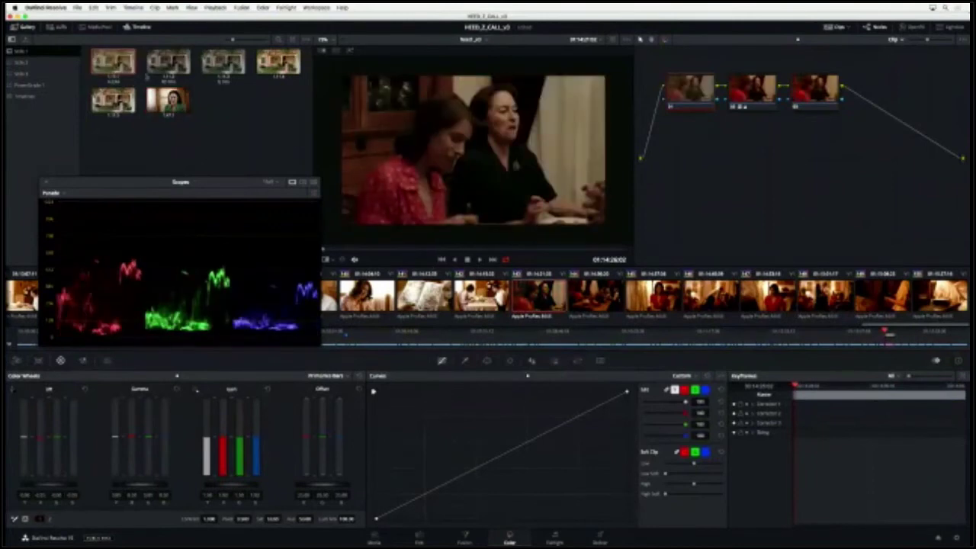
key("space")
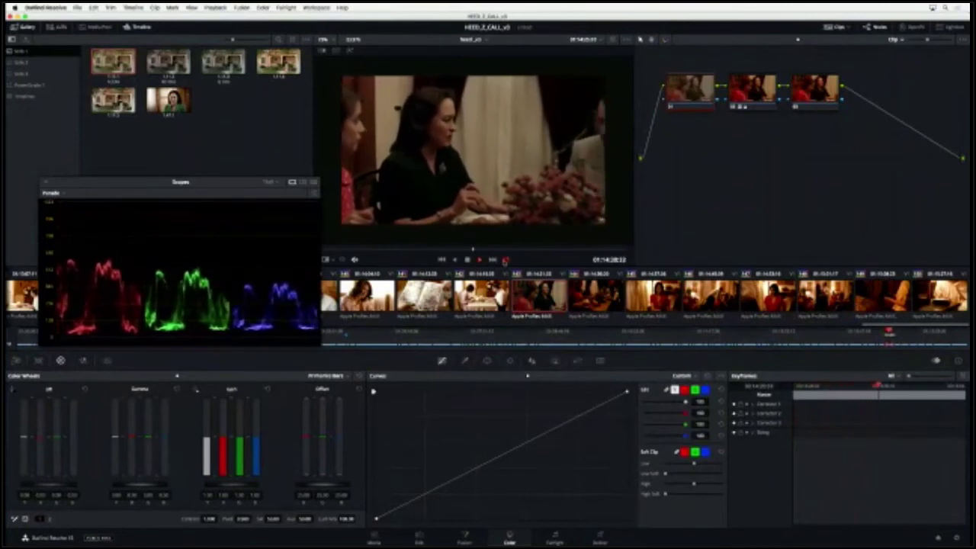
left_click_drag(470, 251, 325, 250)
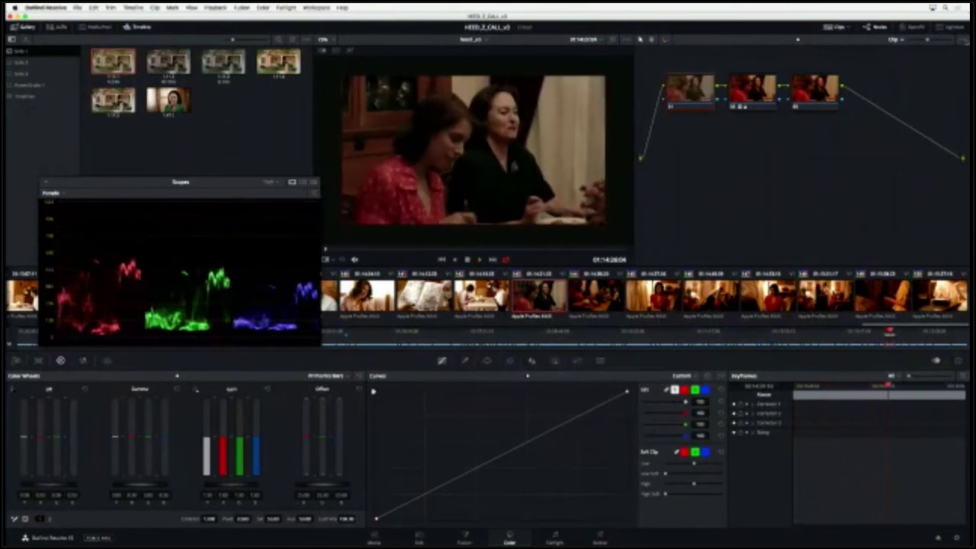
Increase contrast on the table scene's third node and use the Log wheels to cool the first node's offset.
left_click(815, 89)
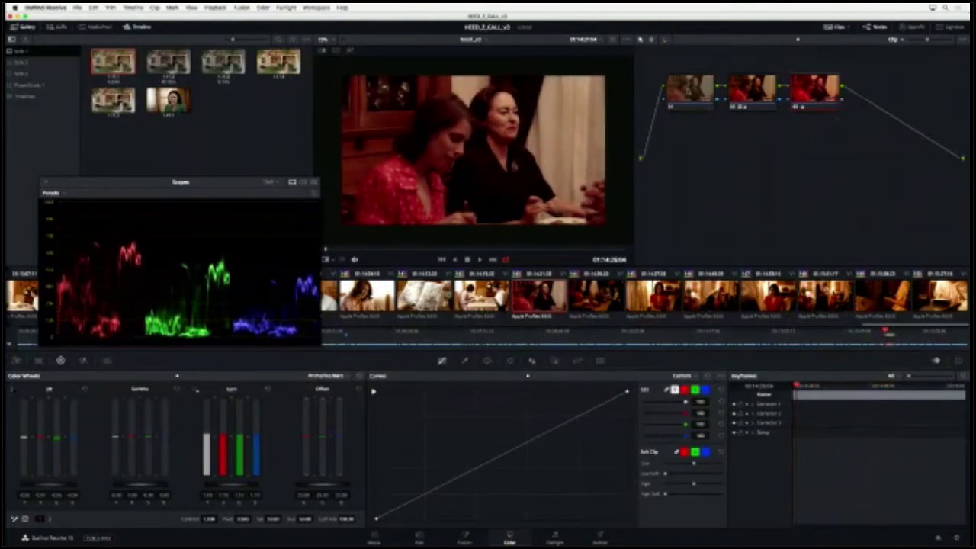
left_click(310, 378)
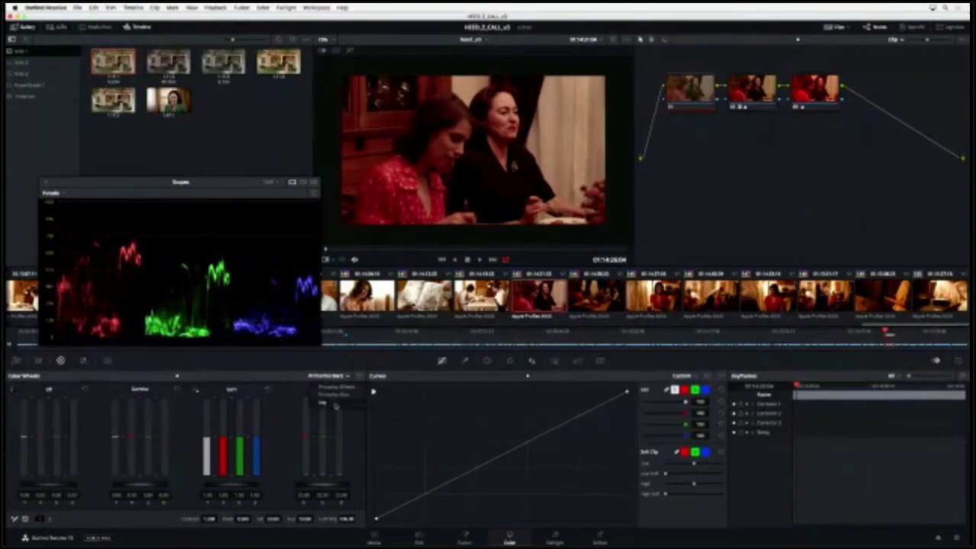
left_click(327, 396)
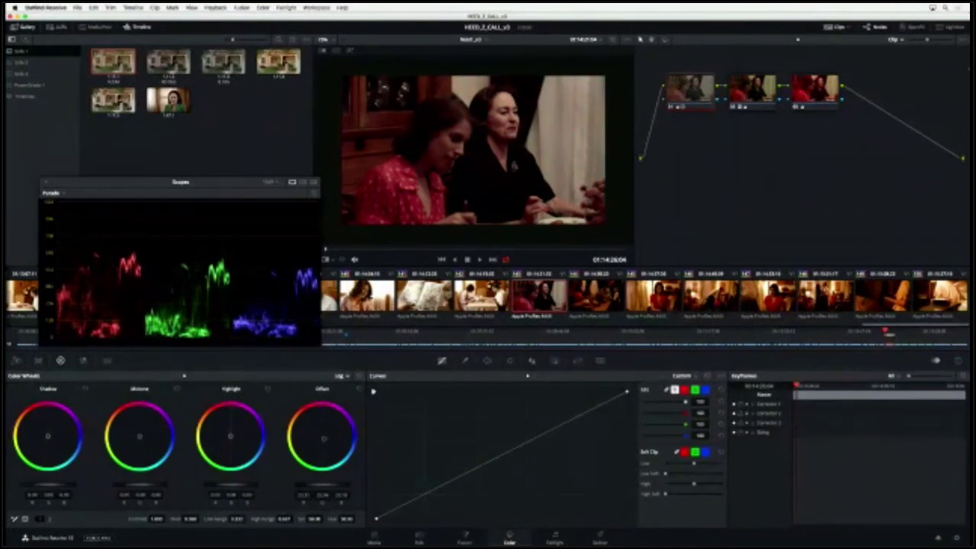
Add a serial node after the third node and place it slightly lower in the graph.
left_click(263, 7)
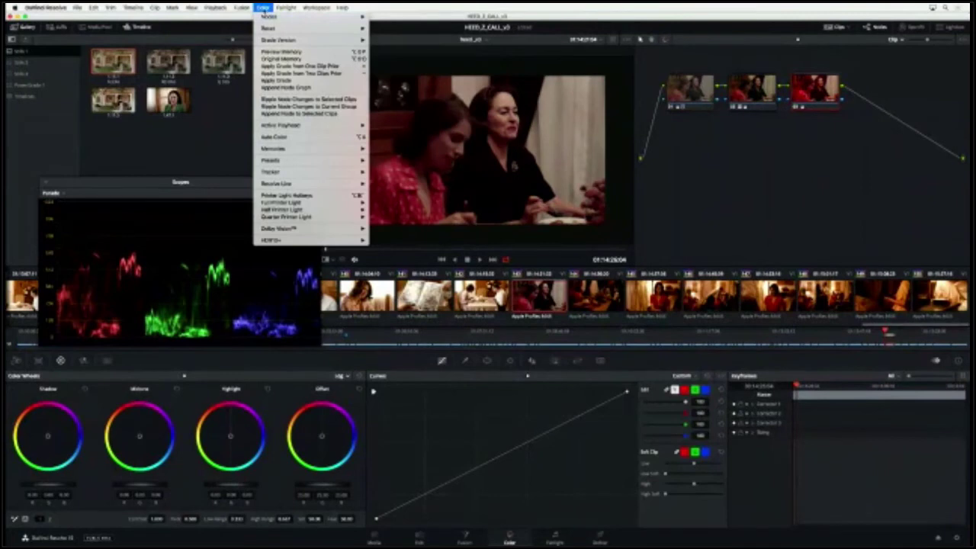
left_click(261, 8)
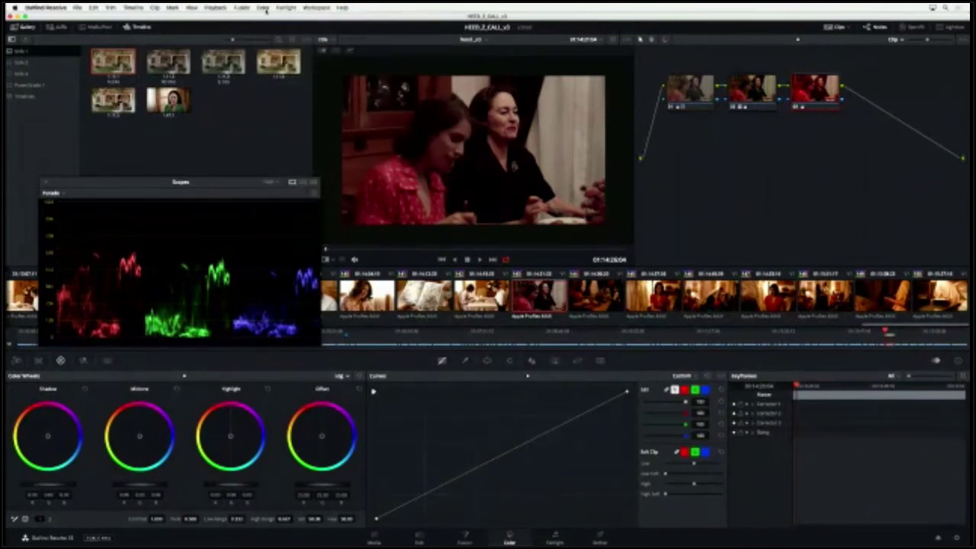
left_click(263, 7)
mouse_move(335, 28)
left_click(415, 38)
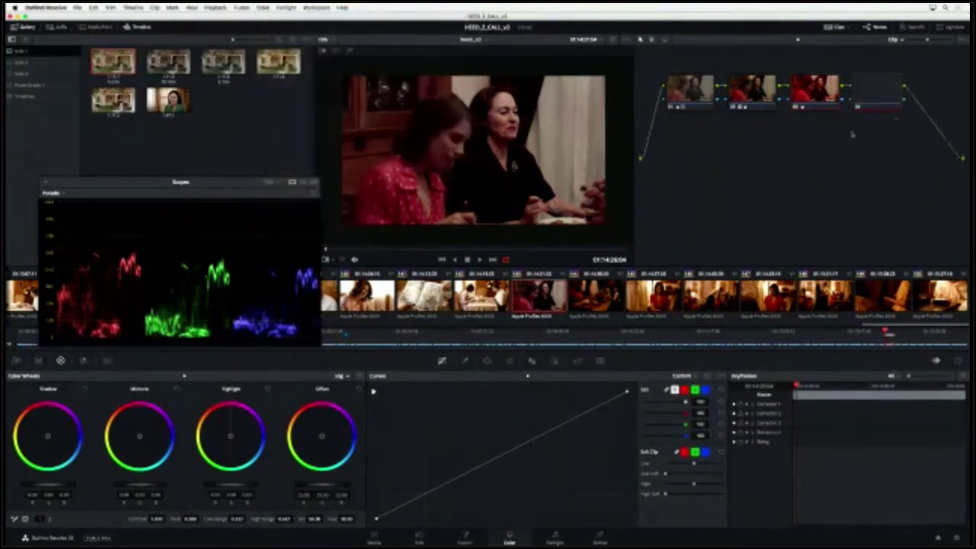
left_click_drag(883, 108, 886, 122)
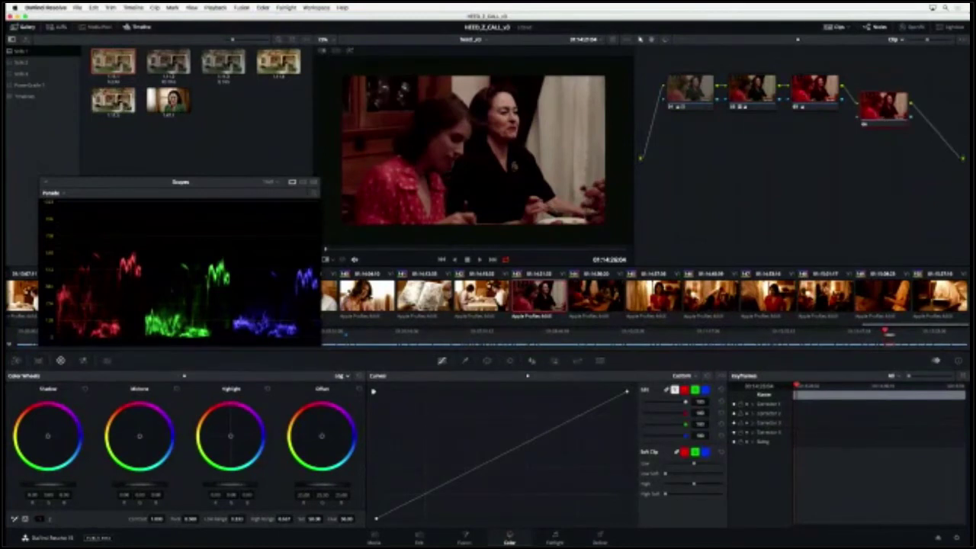
Sample the seated woman's red blouse with the Qualifier on the new node and highlight the selection.
left_click(327, 260)
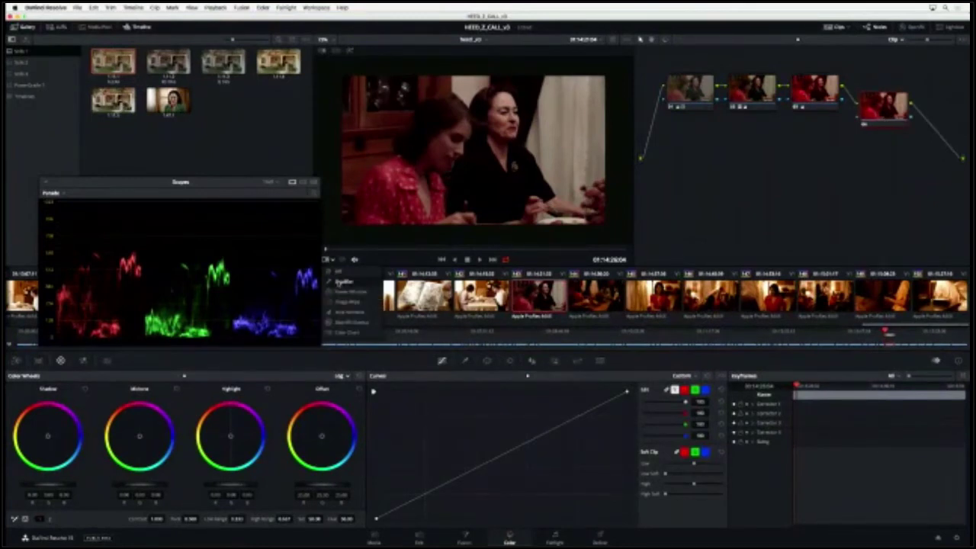
left_click(338, 283)
left_click(465, 361)
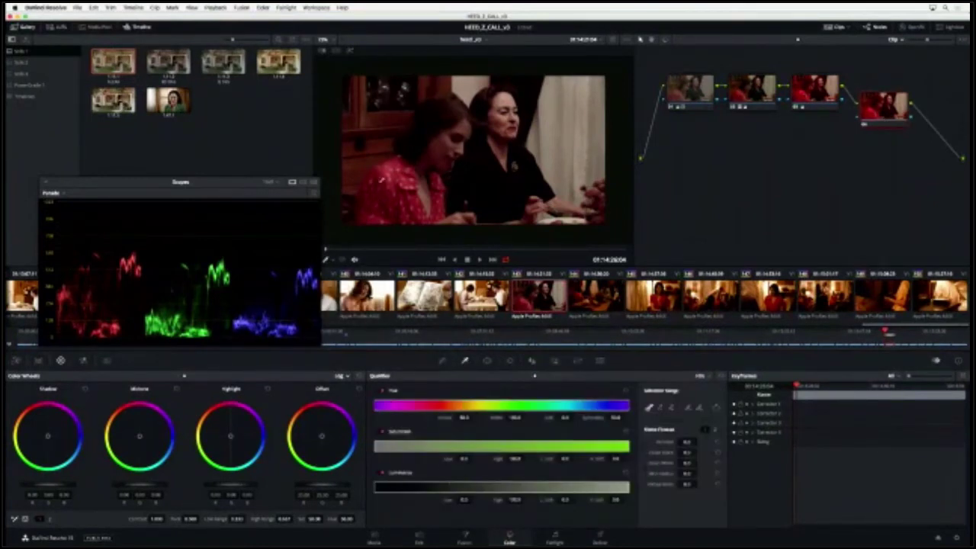
left_click(386, 170)
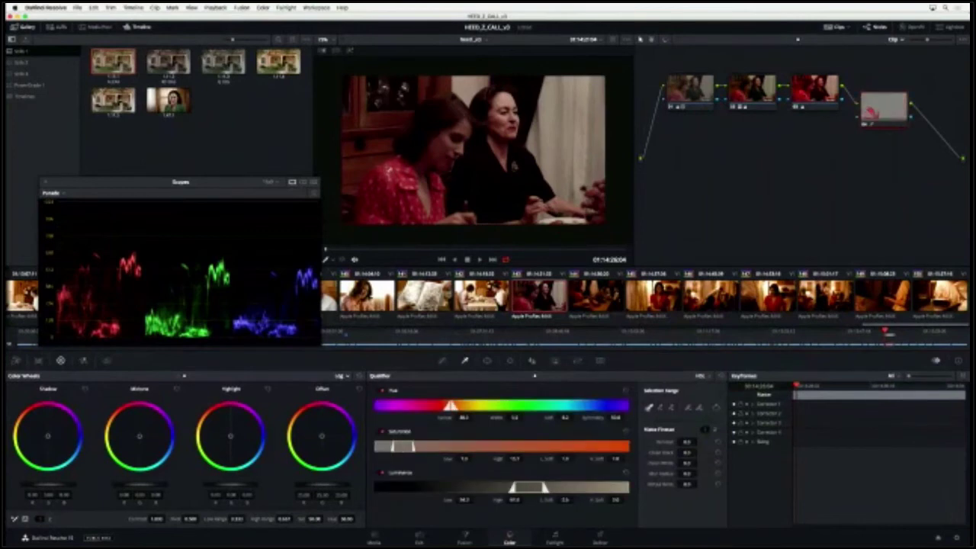
left_click(349, 50)
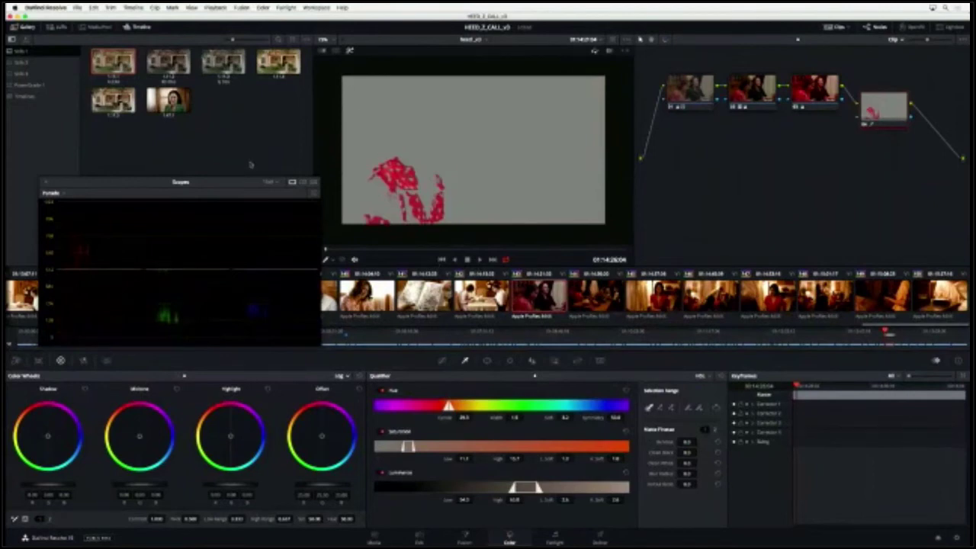
Refine the blouse key by shifting its hue centre and widening its hue and saturation ranges, and view the full picture.
left_click_drag(220, 185, 206, 132)
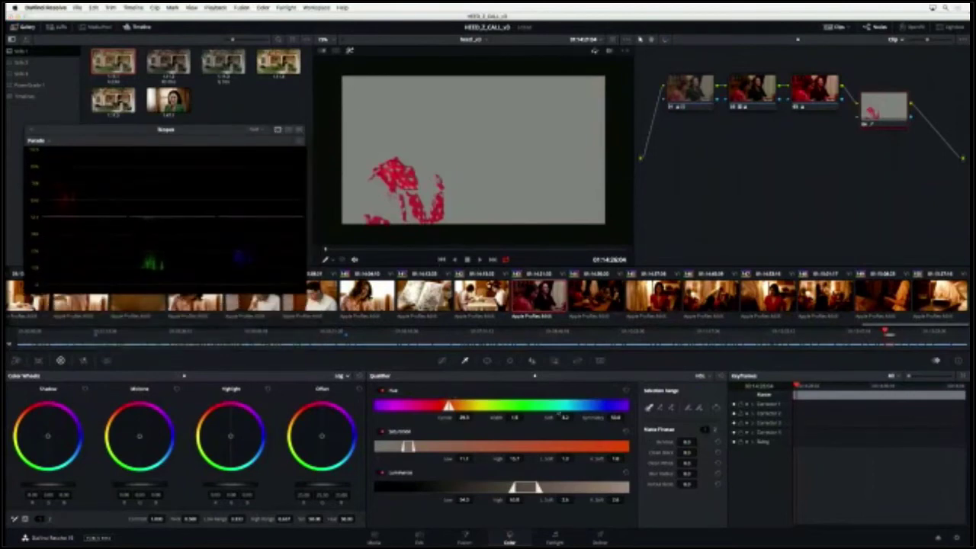
mouse_move(465, 420)
left_mouse_down()
mouse_move(456, 420)
mouse_move(474, 418)
left_mouse_up()
left_click_drag(524, 417, 525, 417)
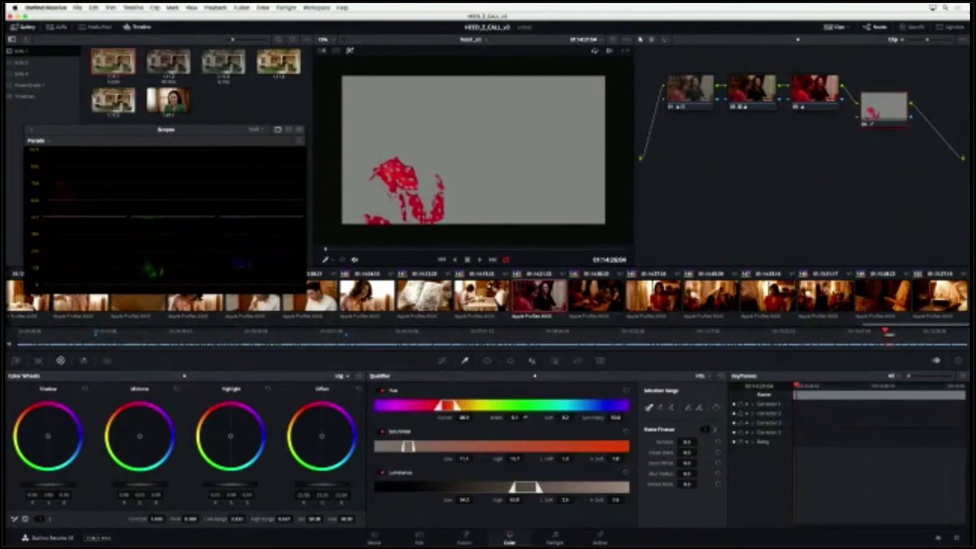
left_click_drag(515, 459, 516, 458)
left_click(350, 51)
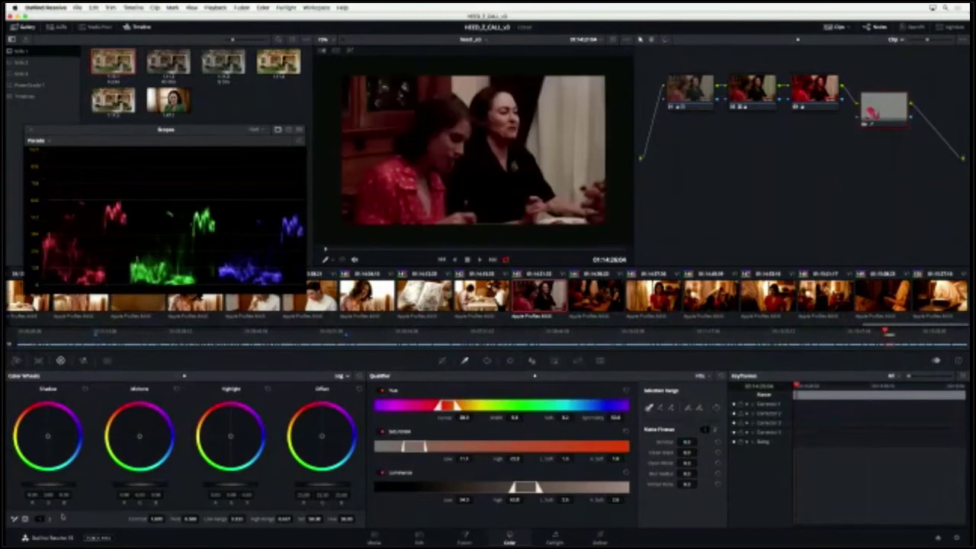
Switch the colour wheels to Primaries Wheels and reduce the keyed blouse's saturation.
left_click(49, 519)
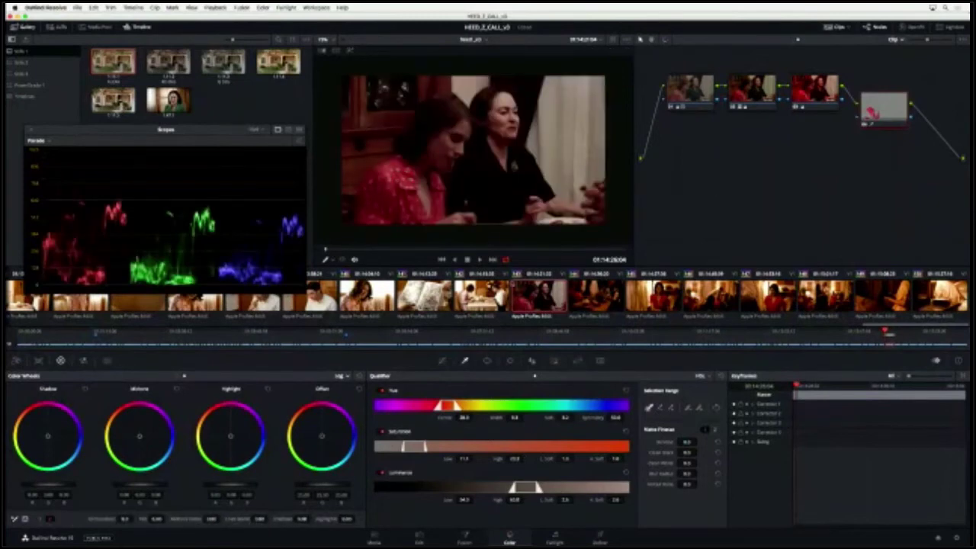
left_click(342, 377)
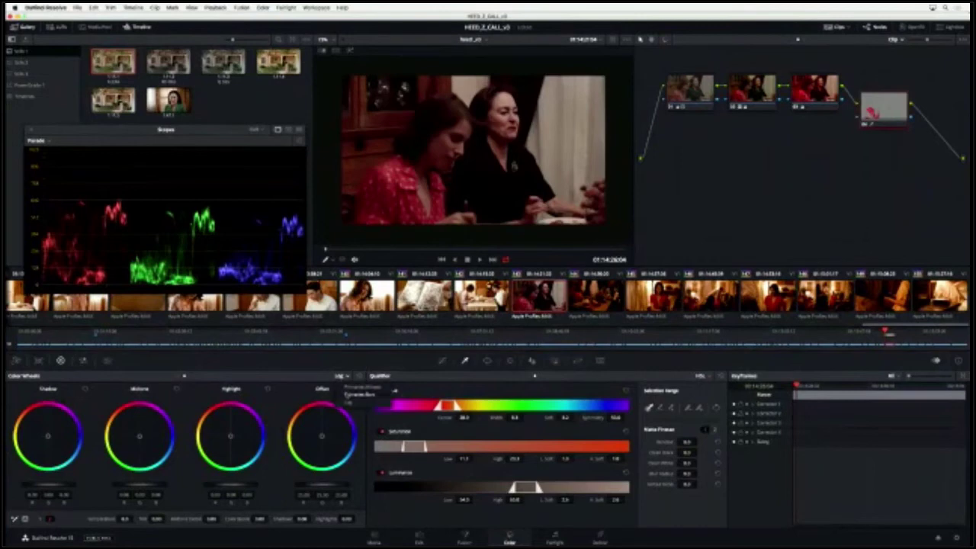
left_click(359, 387)
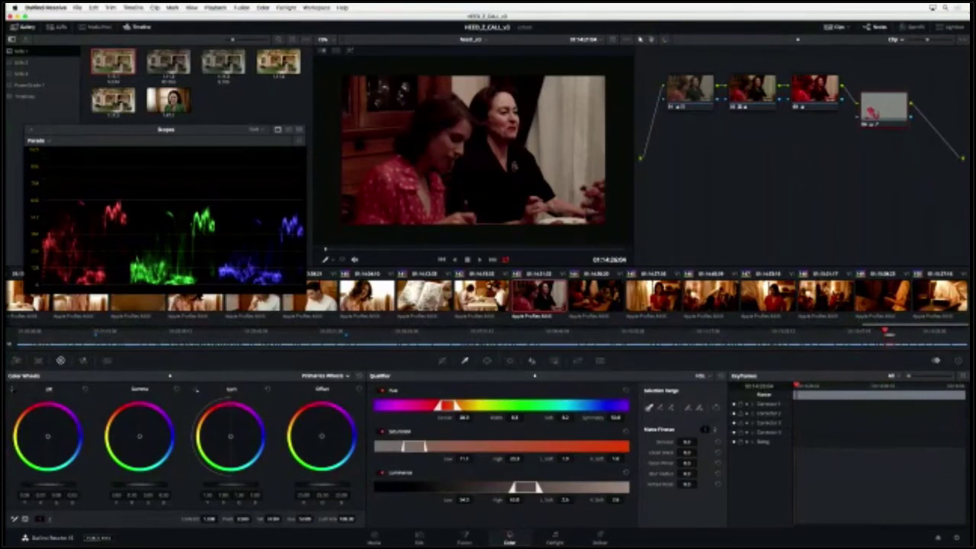
scroll(446, 308, "left", 15)
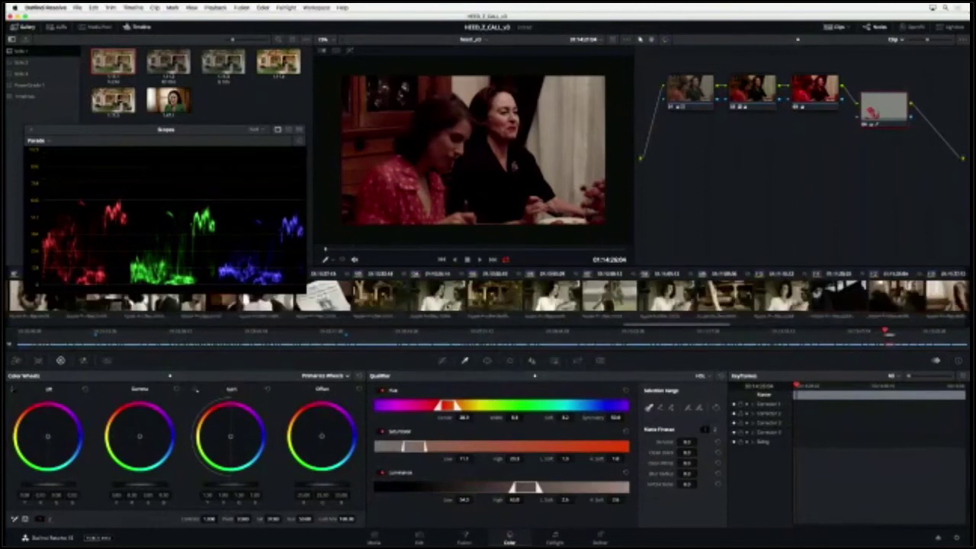
scroll(446, 306, "left", 4)
scroll(446, 306, "right", 15)
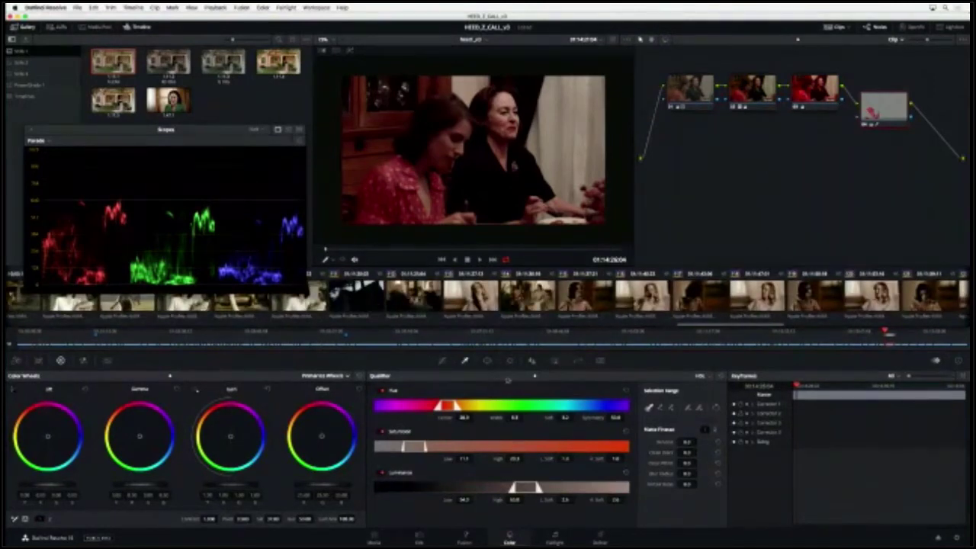
Enable a circle window on the blouse-key node and position it over the seated woman's red blouse.
left_click(488, 360)
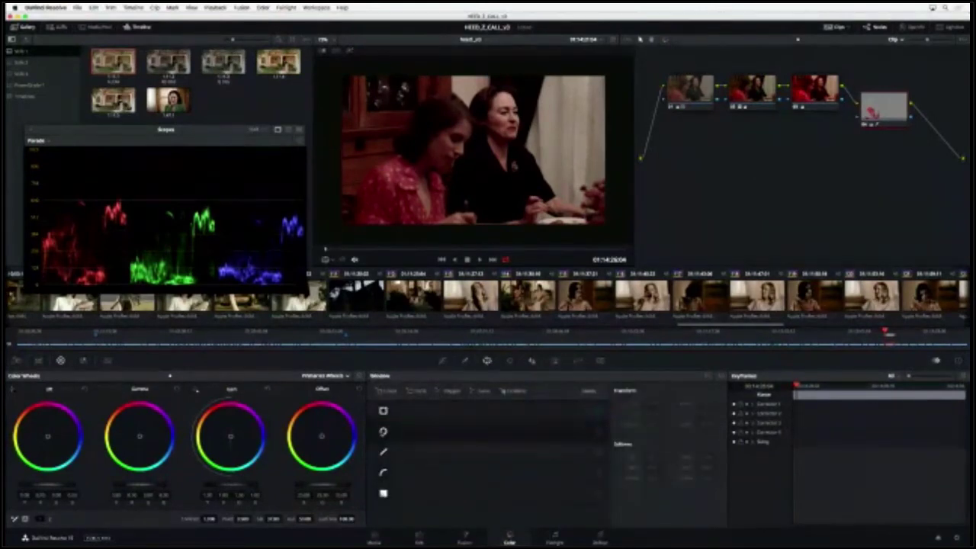
left_click(383, 431)
left_click_drag(473, 149, 397, 187)
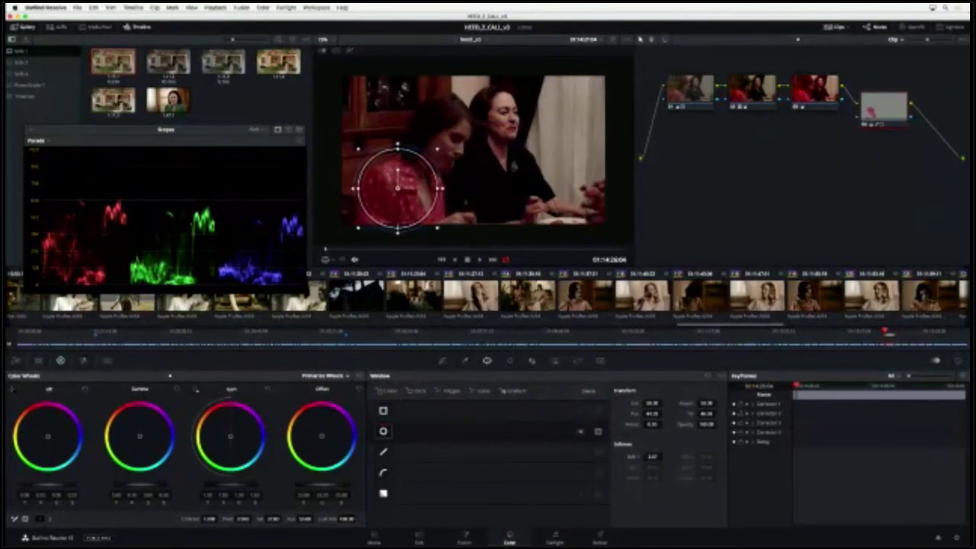
Reshape the circle window into a wide ellipse around the seated woman's red blouse, reposition it, and switch to the Curves controls.
left_click_drag(397, 227, 389, 255)
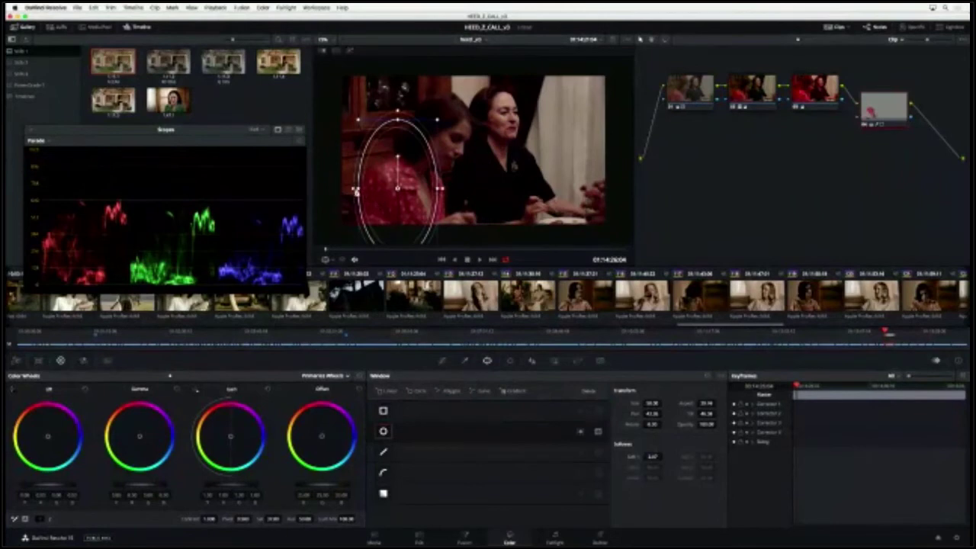
left_click_drag(354, 190, 316, 187)
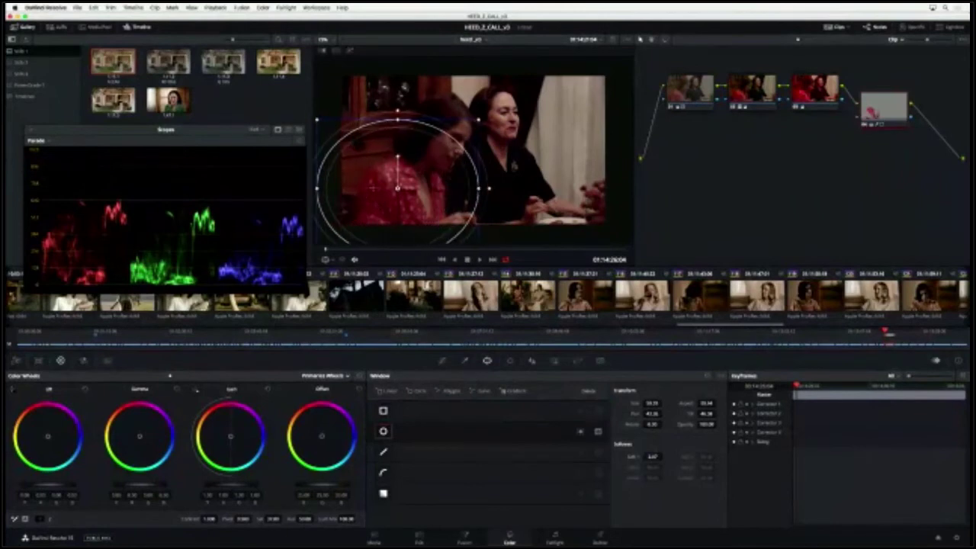
left_click_drag(397, 120, 397, 129)
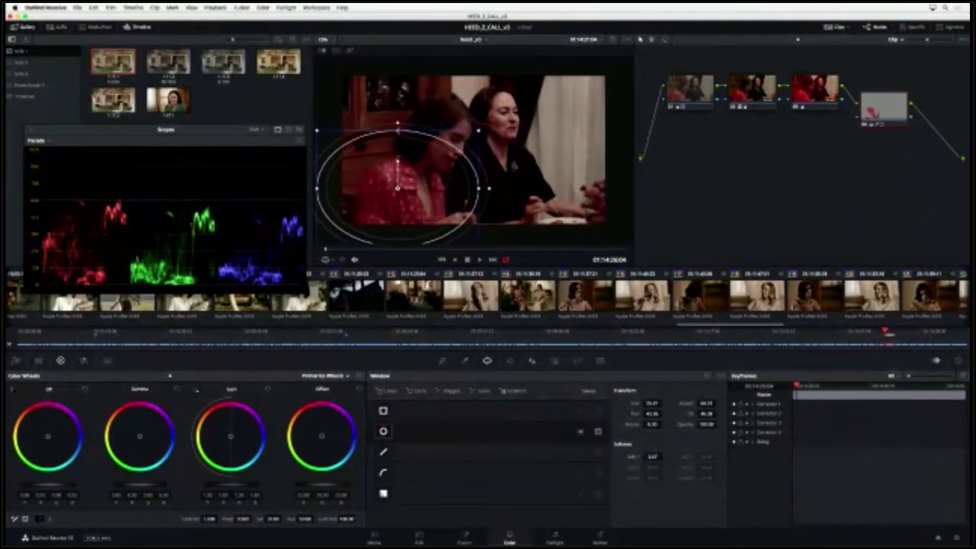
left_click_drag(397, 187, 409, 192)
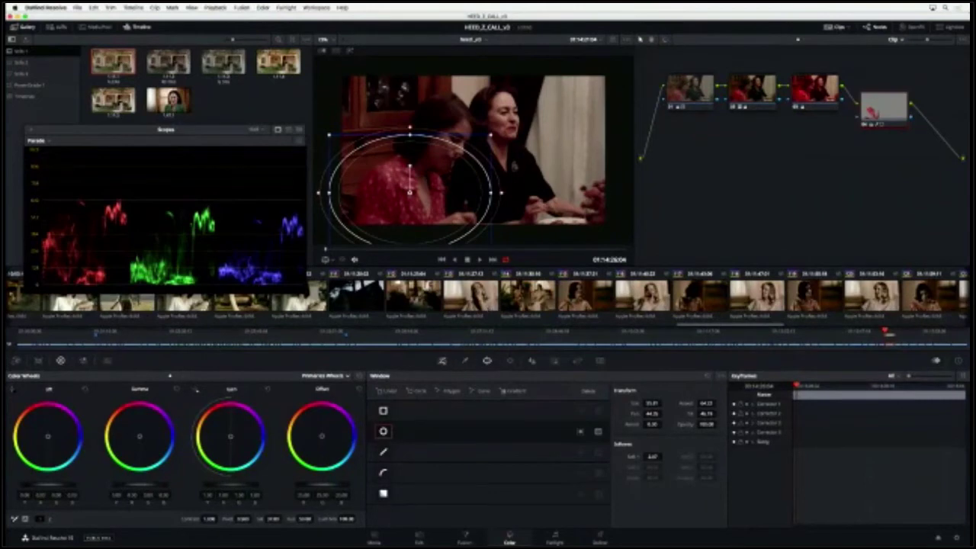
left_click(443, 361)
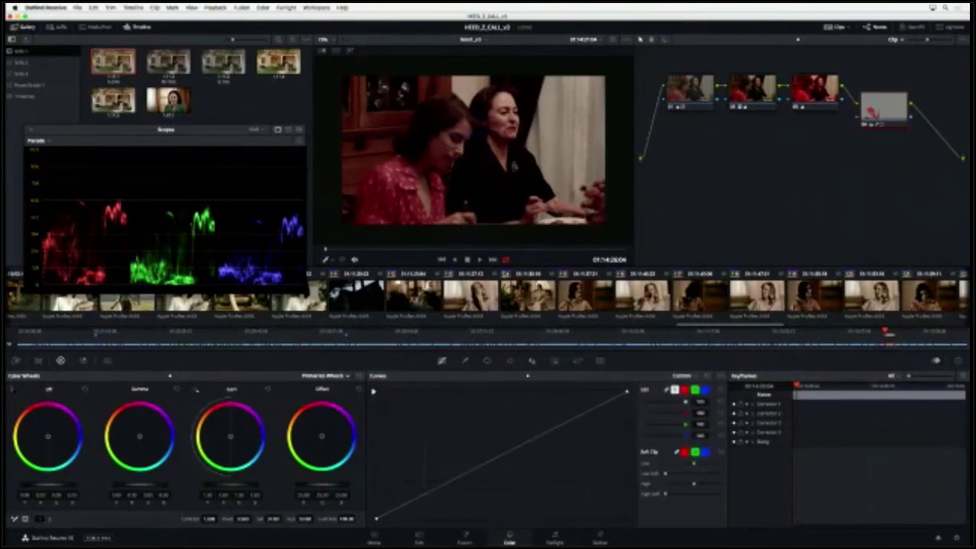
Select the porch shot of the two seated women, preview it, turn on loop playback and return to its first frame.
left_click(526, 291)
key("space")
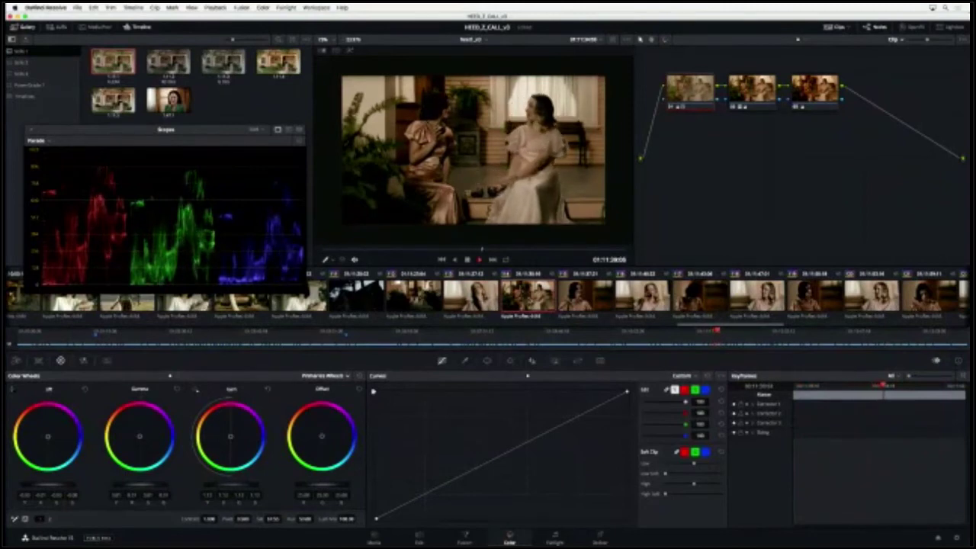
key("space")
left_click(504, 260)
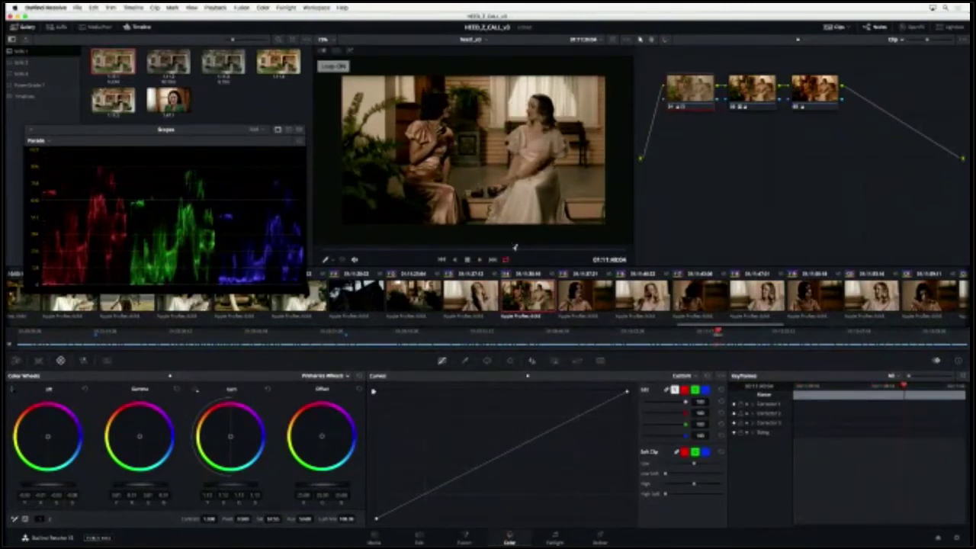
left_click_drag(513, 251, 280, 259)
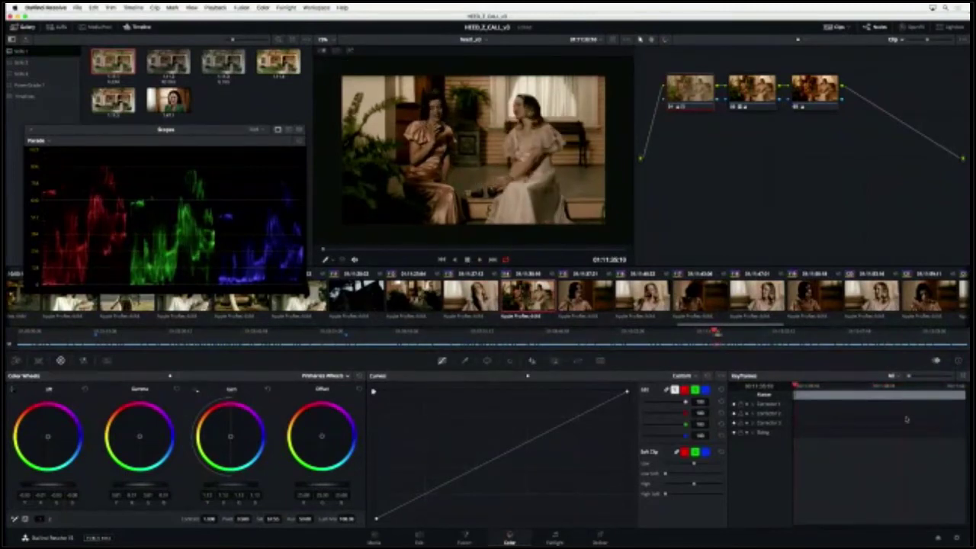
Set the keyframe timeline mode to Sizing and add a keyframe at the start of the porch clip.
left_click(893, 376)
left_click(907, 402)
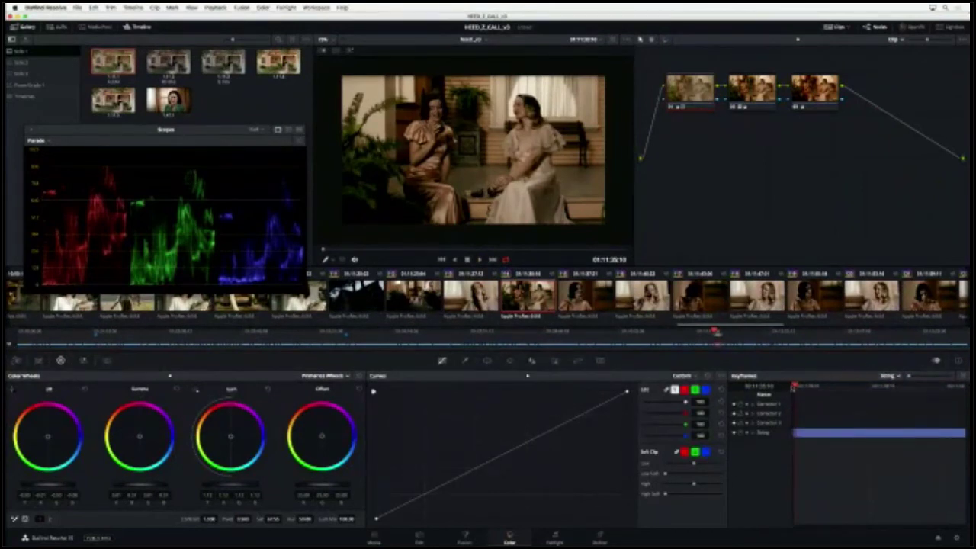
left_click(111, 7)
mouse_move(134, 8)
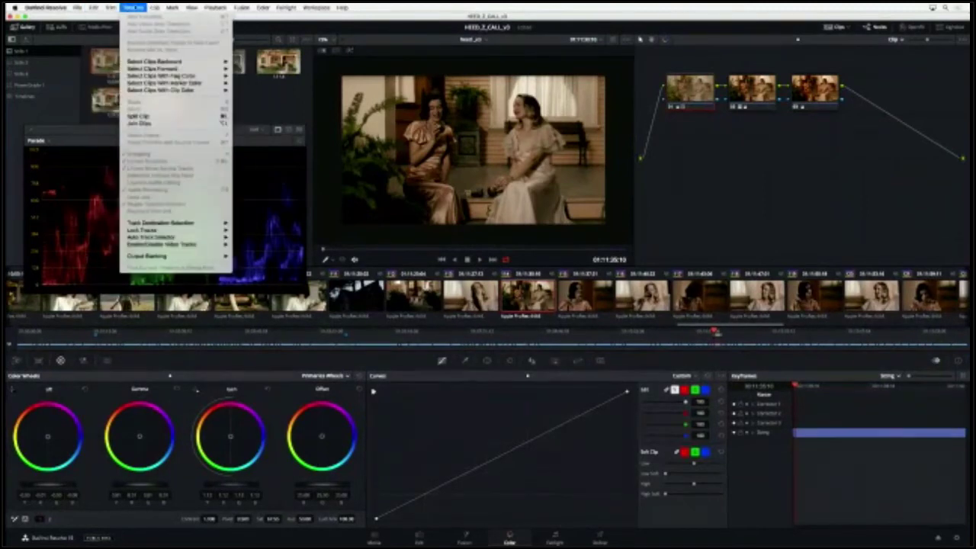
mouse_move(172, 7)
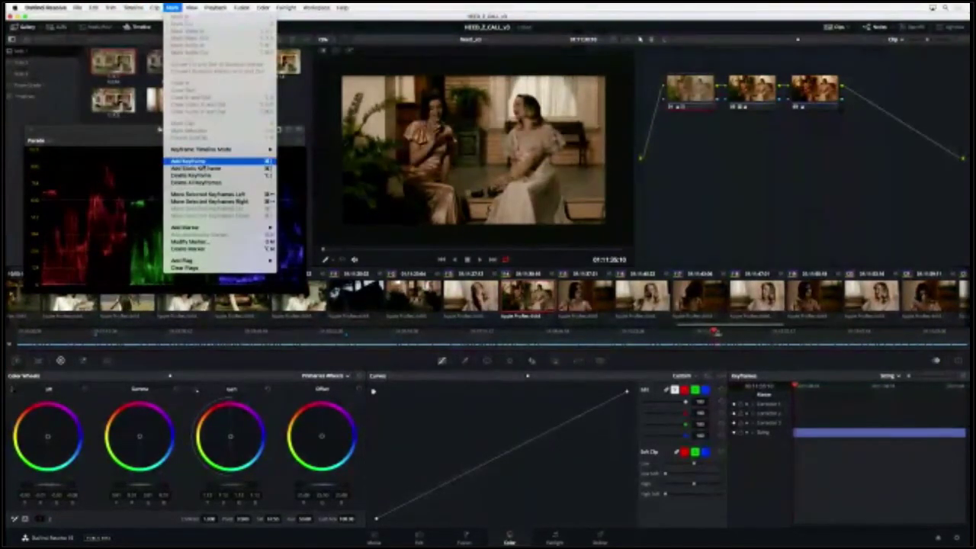
left_click(202, 161)
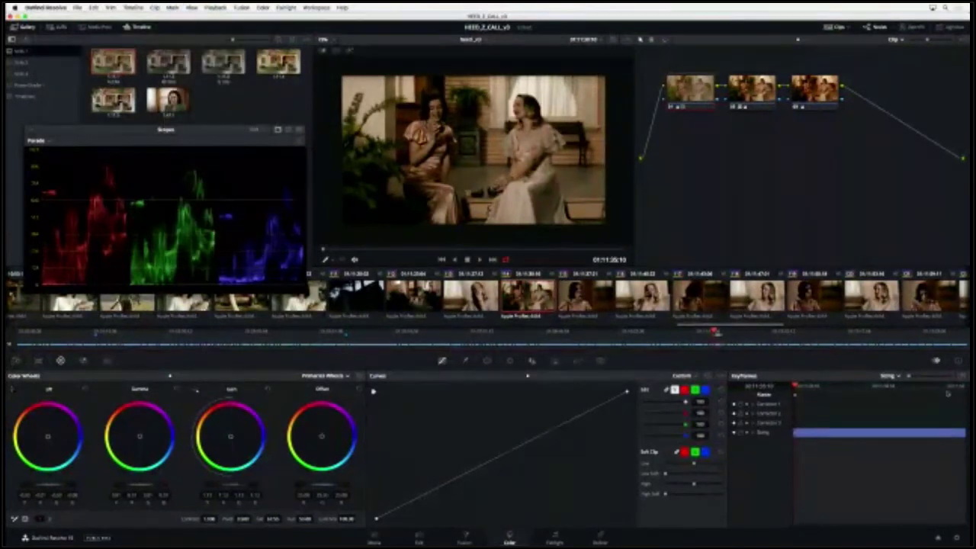
Add a sizing keyframe at the end of the porch clip and increase the Input Sizing zoom there.
left_click(155, 7)
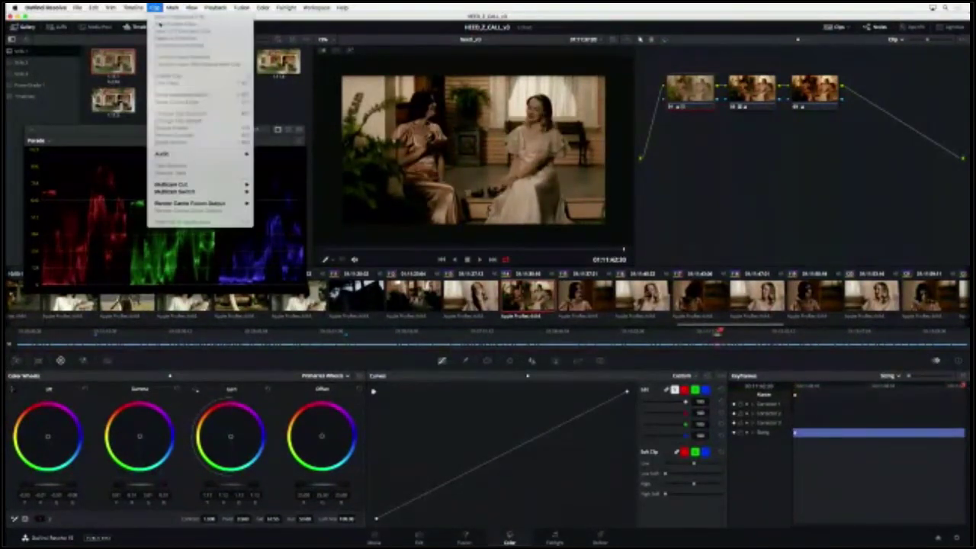
mouse_move(172, 7)
left_click(202, 161)
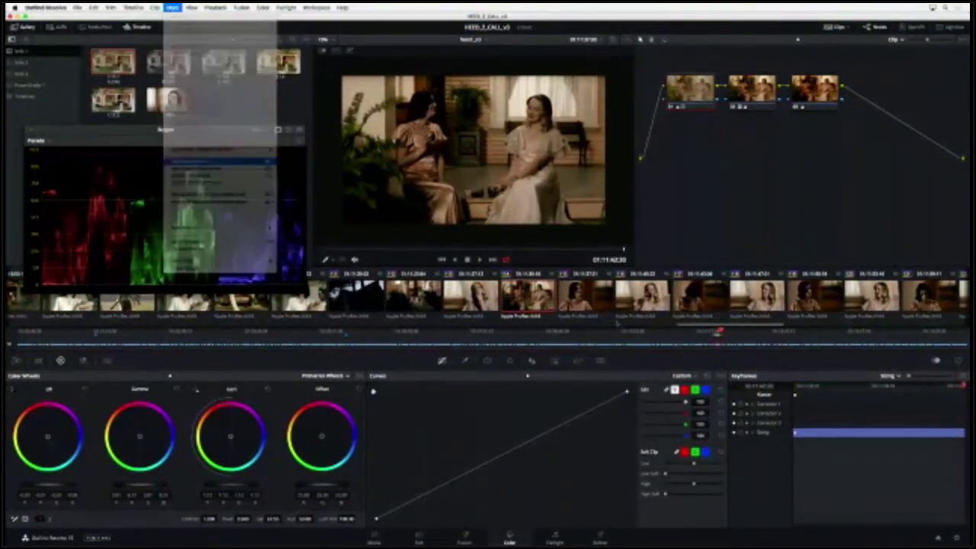
left_click(577, 362)
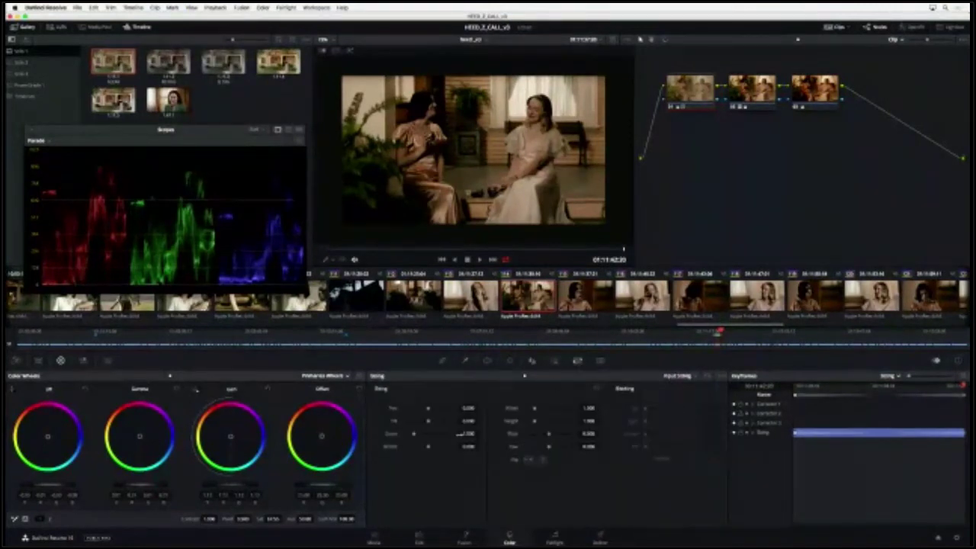
left_click_drag(461, 434, 482, 433)
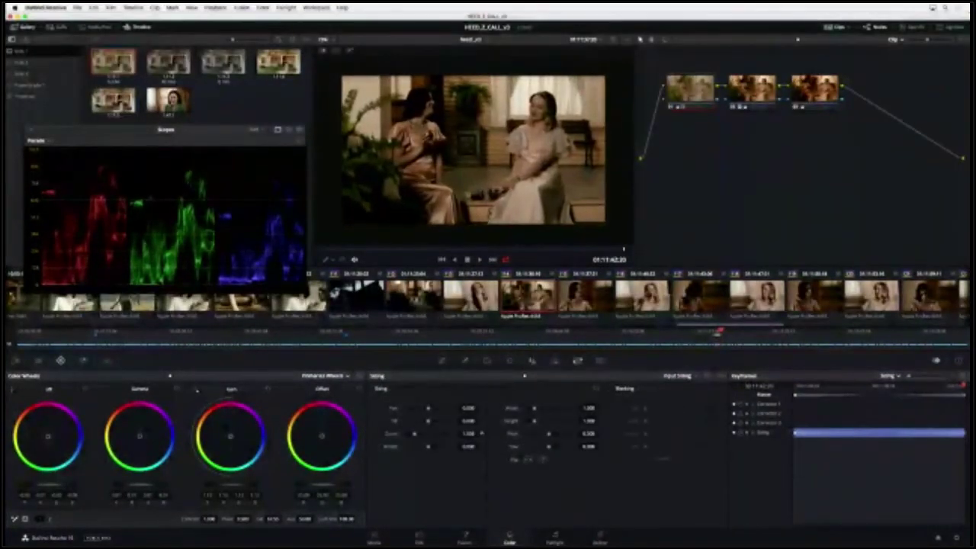
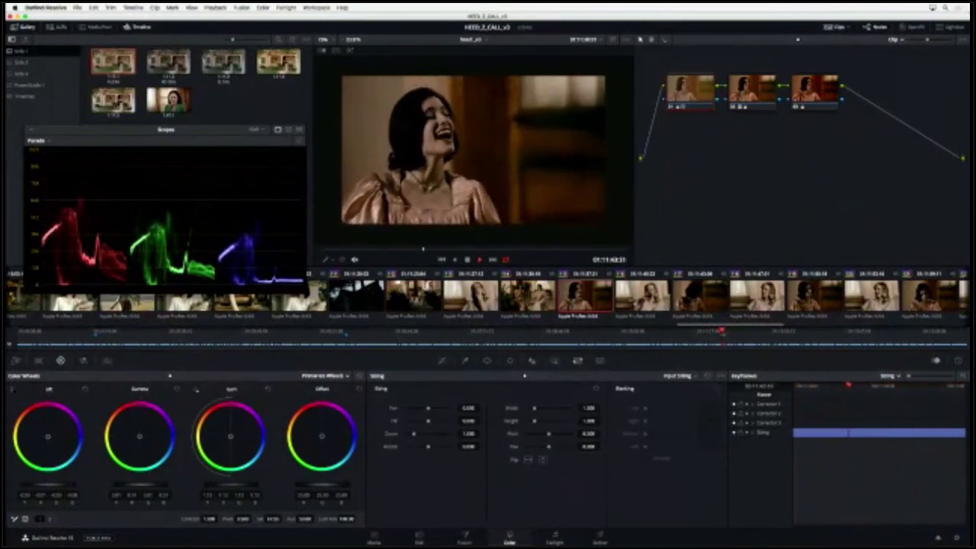
Stabilize the close-up of the dark-haired woman with the Tracker's Stabilizer mode and play back the clip.
left_click(512, 362)
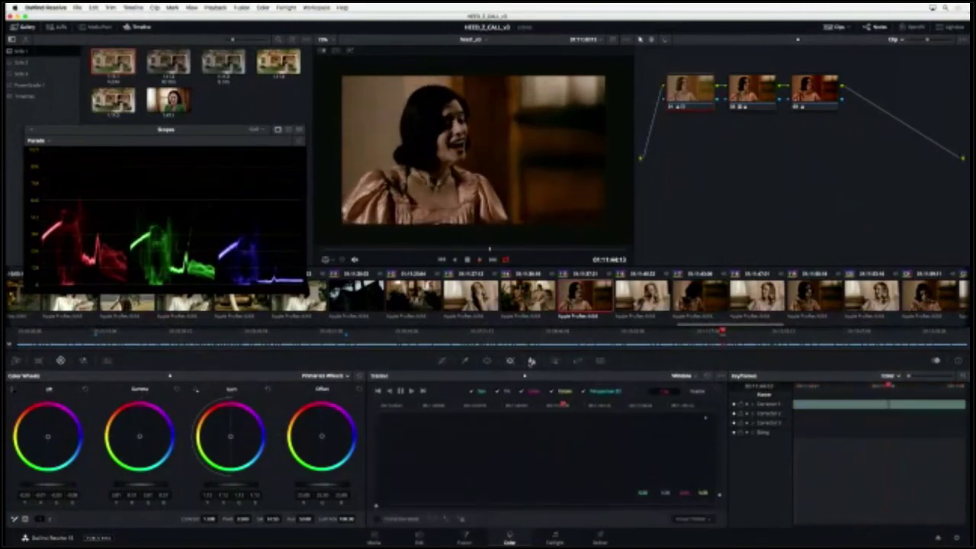
left_click(686, 376)
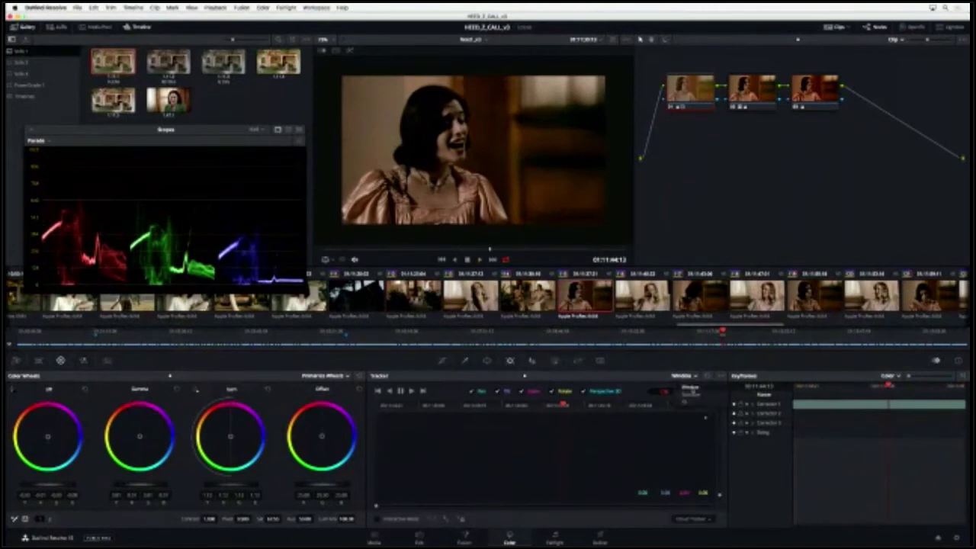
left_click(690, 393)
left_click(691, 391)
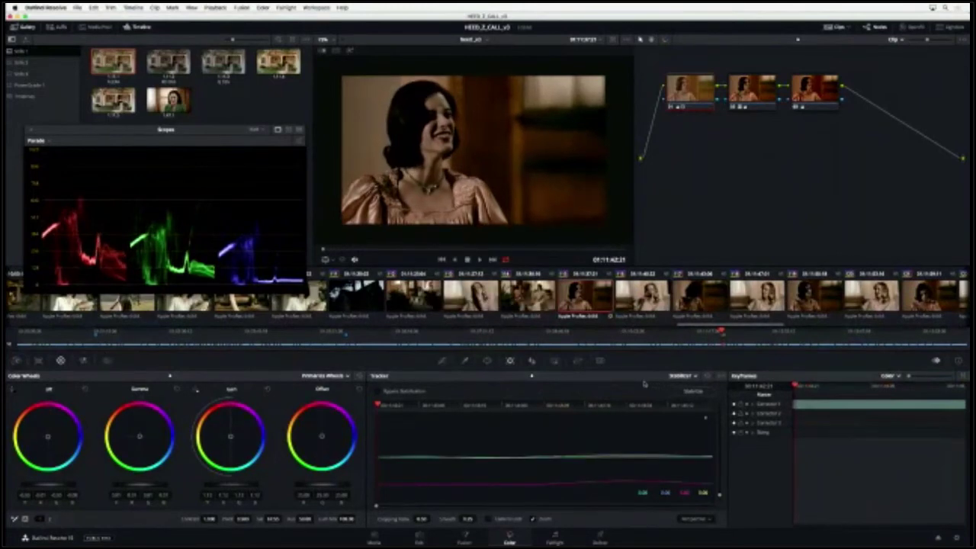
key("space")
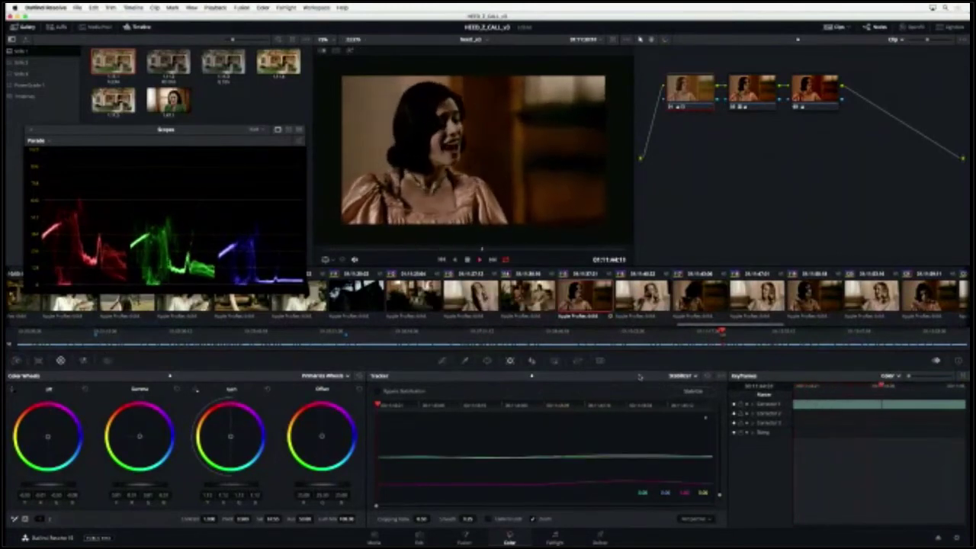
left_click(708, 377)
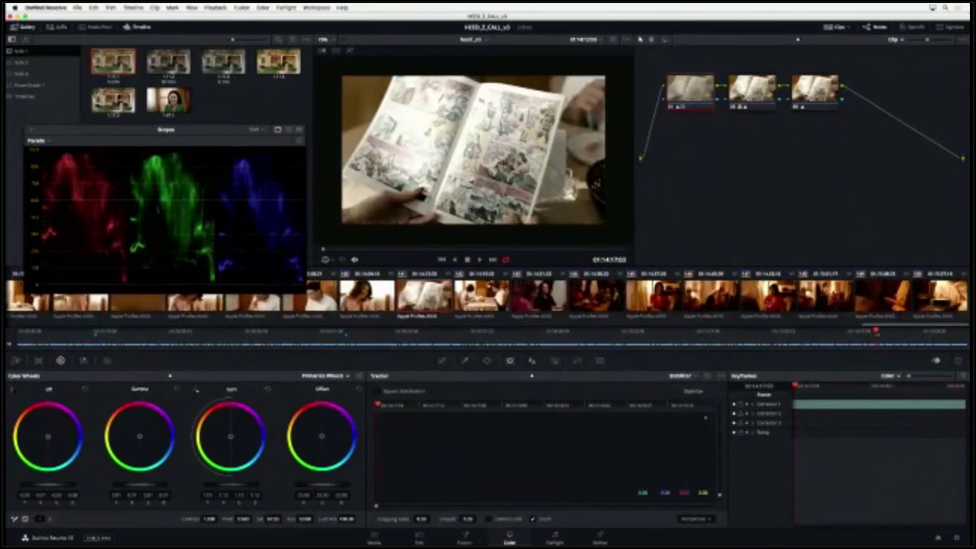
Stabilize the comic book shot, play it back and enable Camera Lock.
key("space")
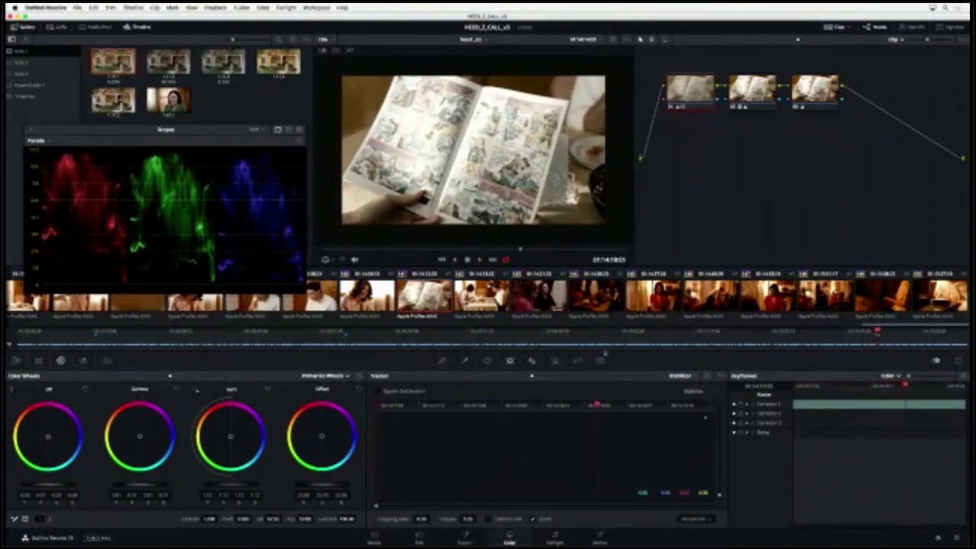
left_click(680, 396)
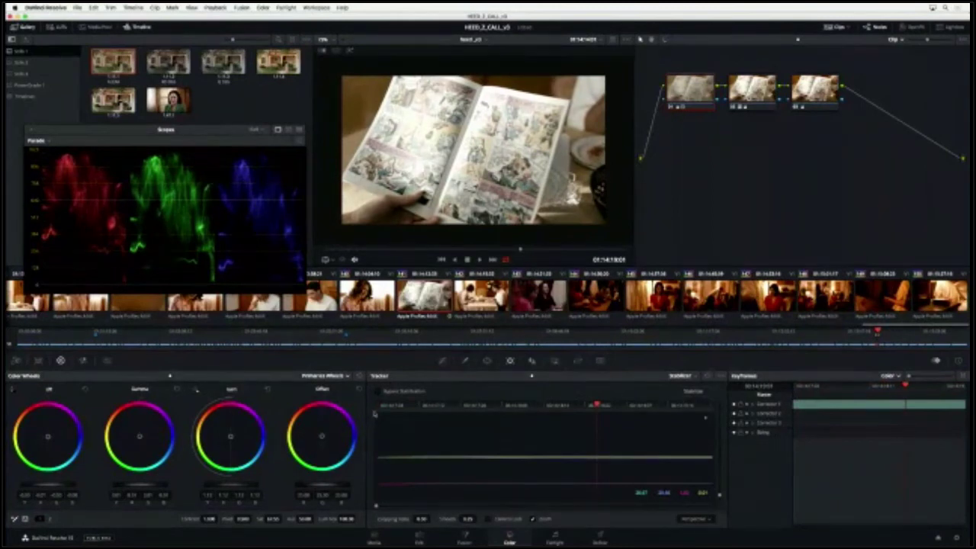
key("space")
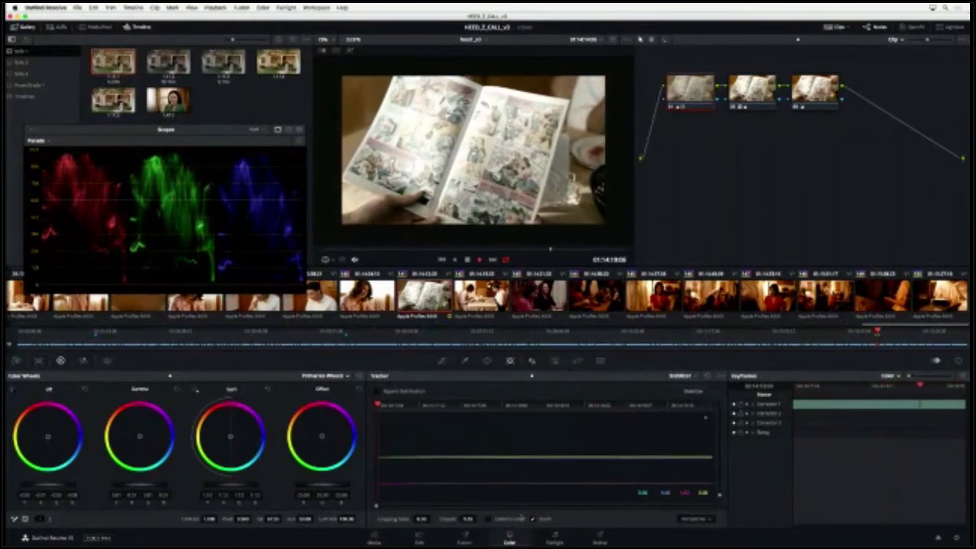
left_click(488, 521)
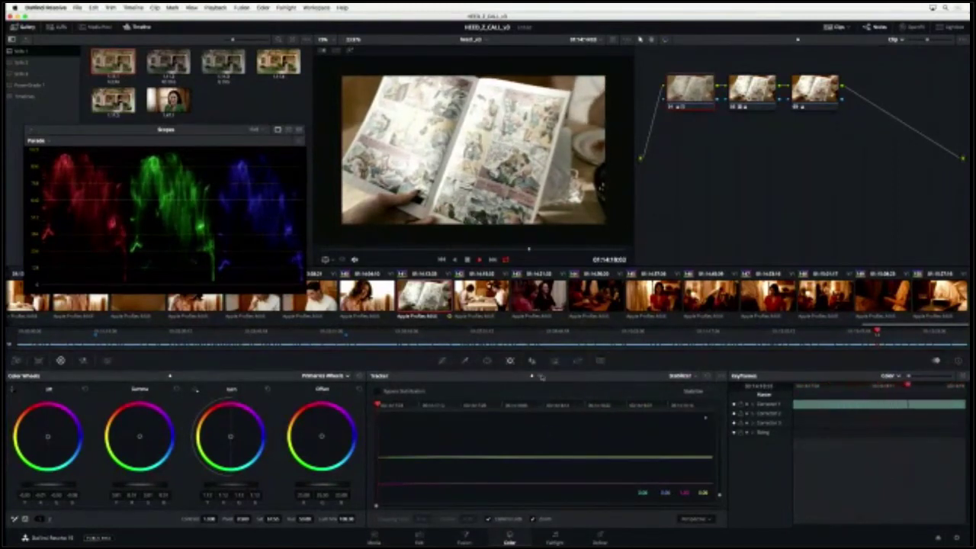
Move the scopes clear of the clip thumbnails and review the radio, bedroom and house exterior shots near the timeline's start.
left_click_drag(200, 131, 190, 79)
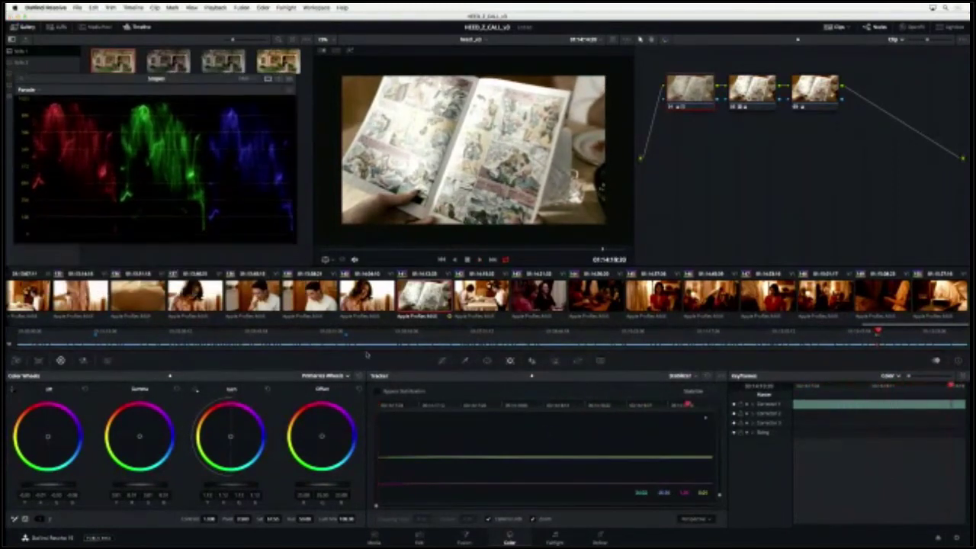
scroll(309, 318, "left", 15)
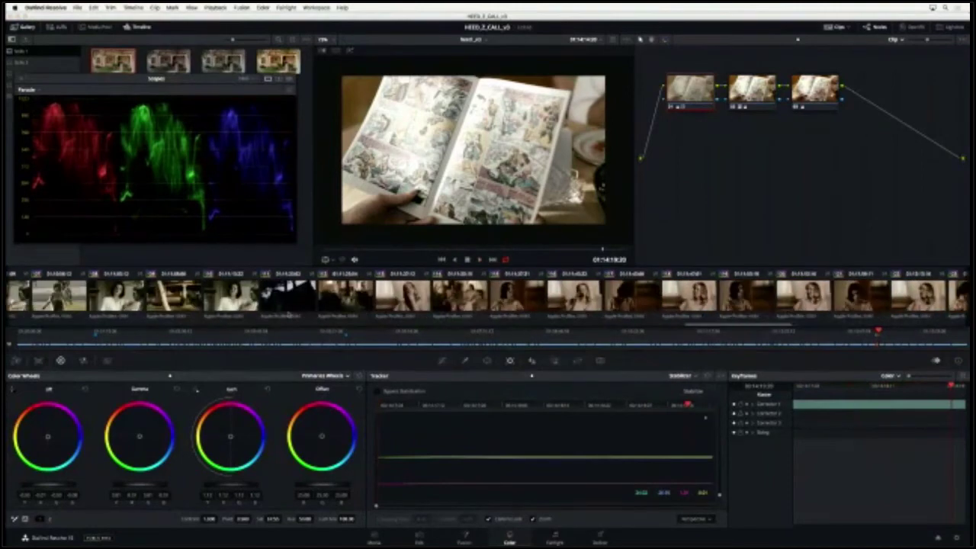
scroll(448, 320, "up", 8)
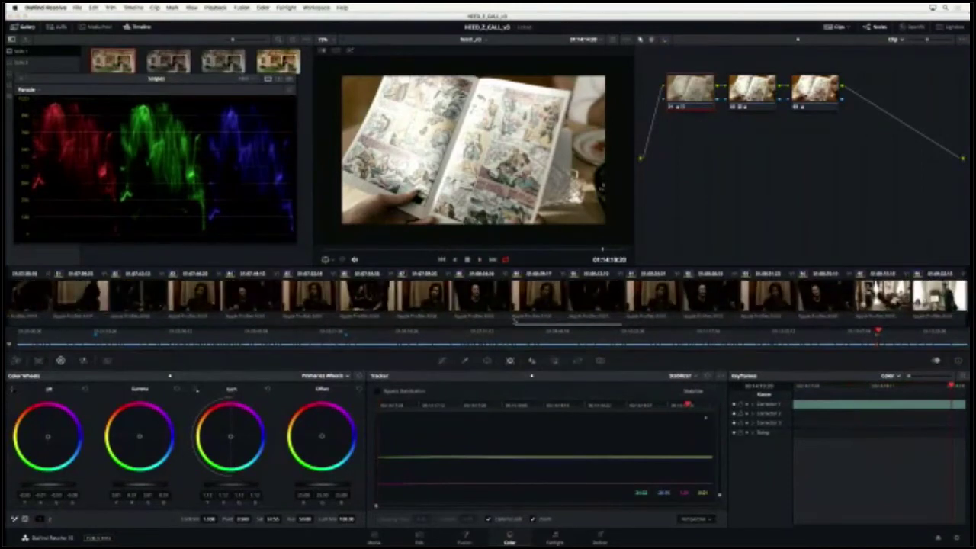
scroll(87, 315, "up", 8)
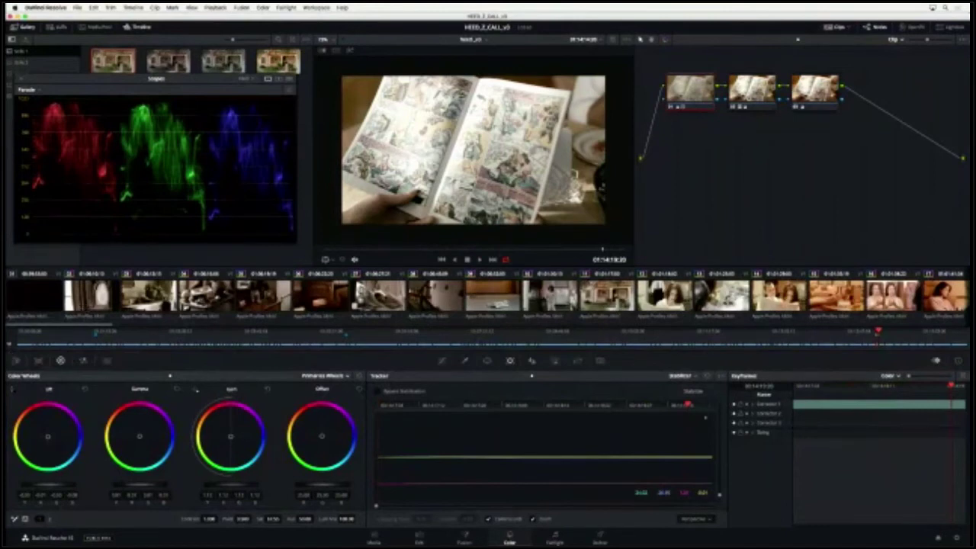
left_click(333, 307)
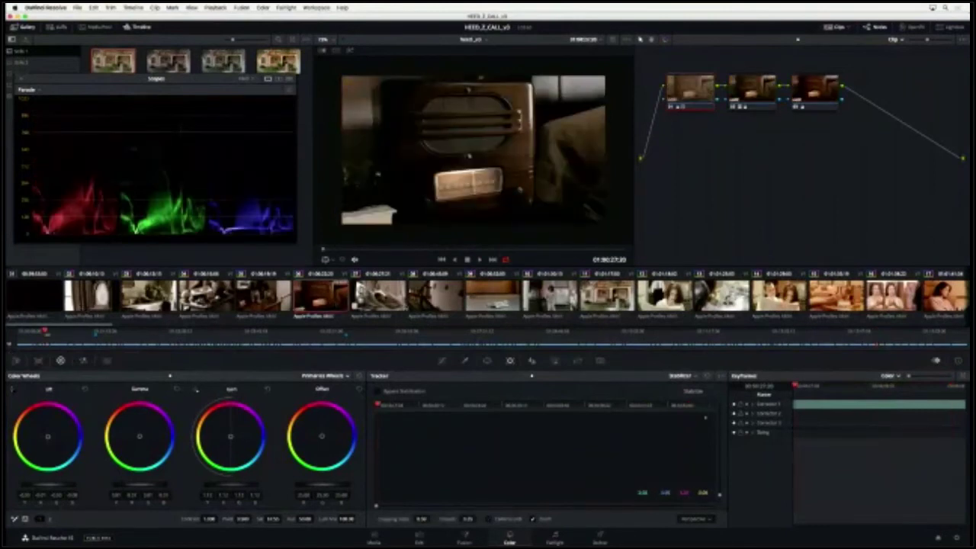
left_click(379, 299)
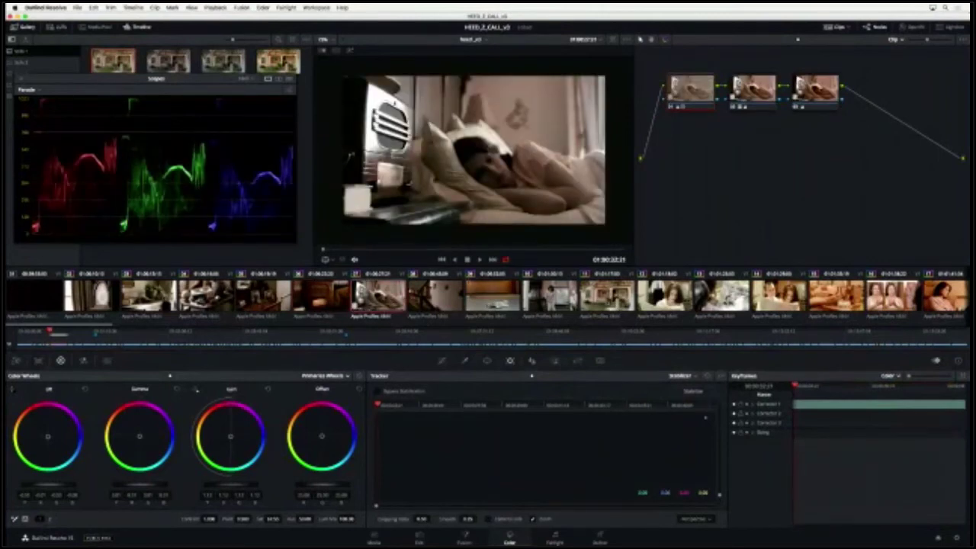
left_click(608, 302)
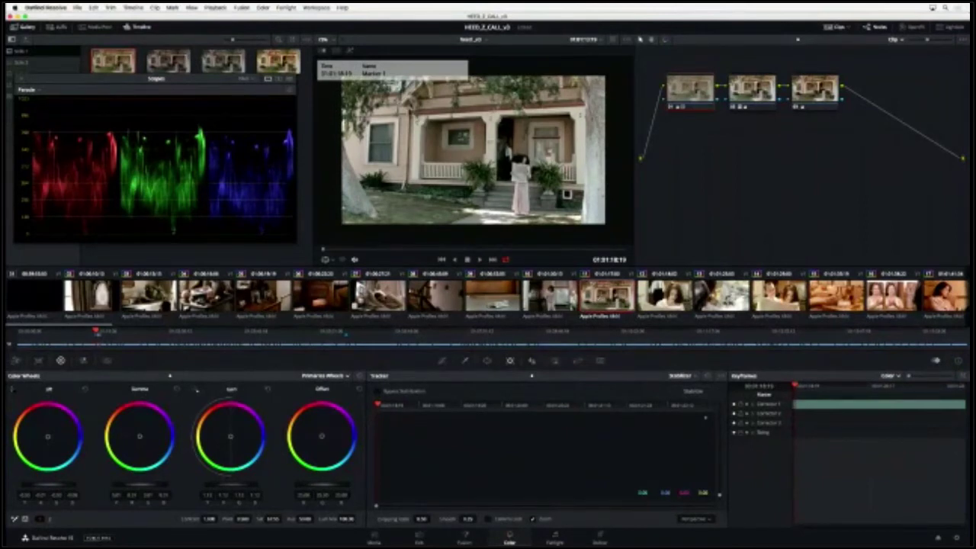
Select every clip on the timeline from first to last and reset all of their grades and nodes.
left_click(51, 304)
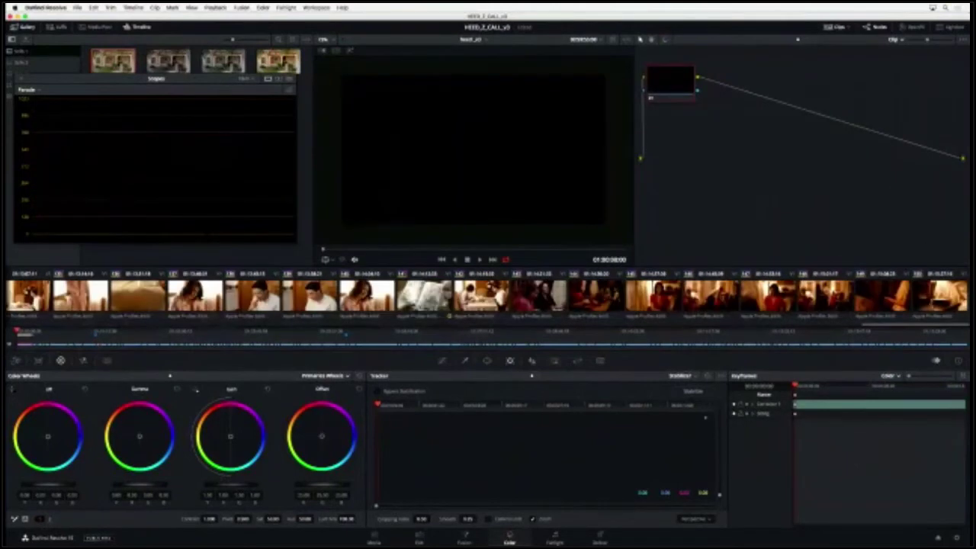
left_click(930, 294, "shift")
left_click(263, 7)
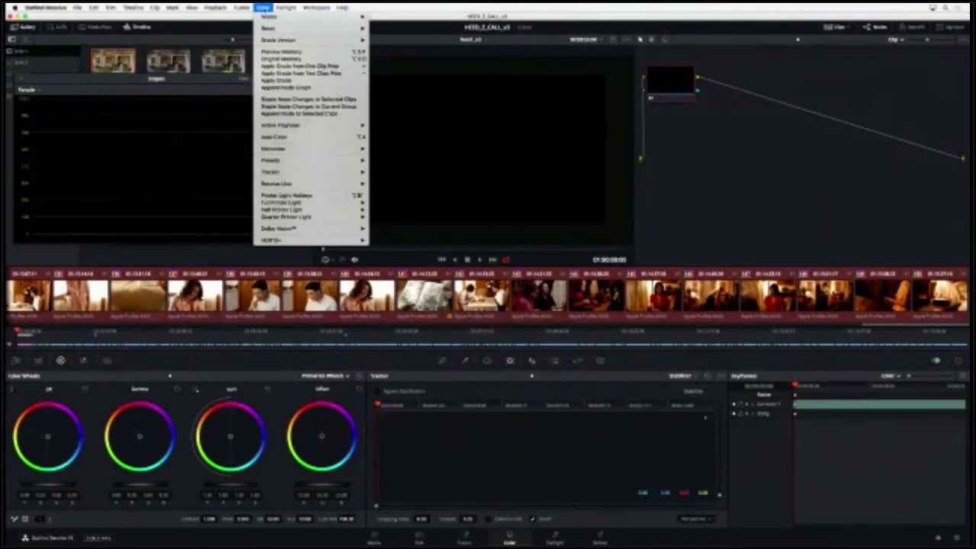
mouse_move(266, 22)
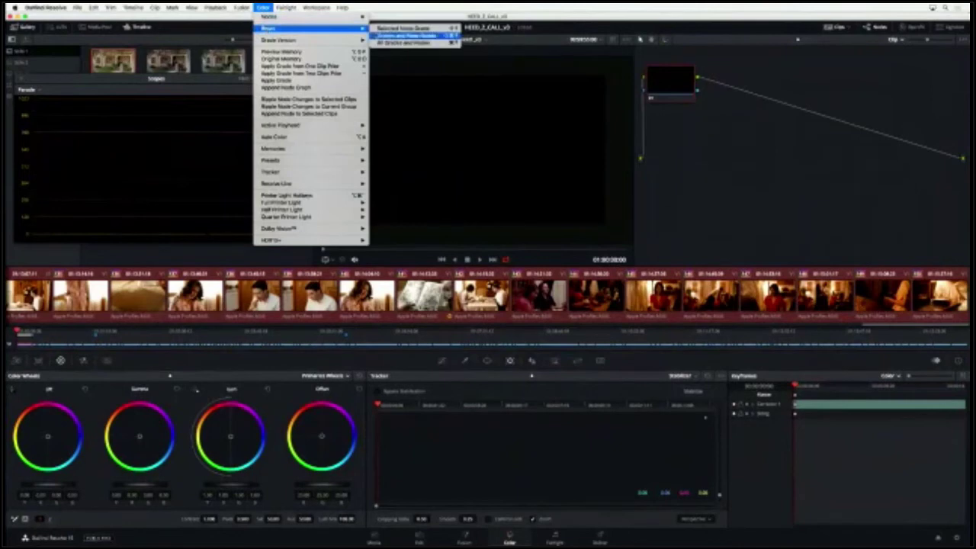
left_click(404, 31)
left_click(262, 7)
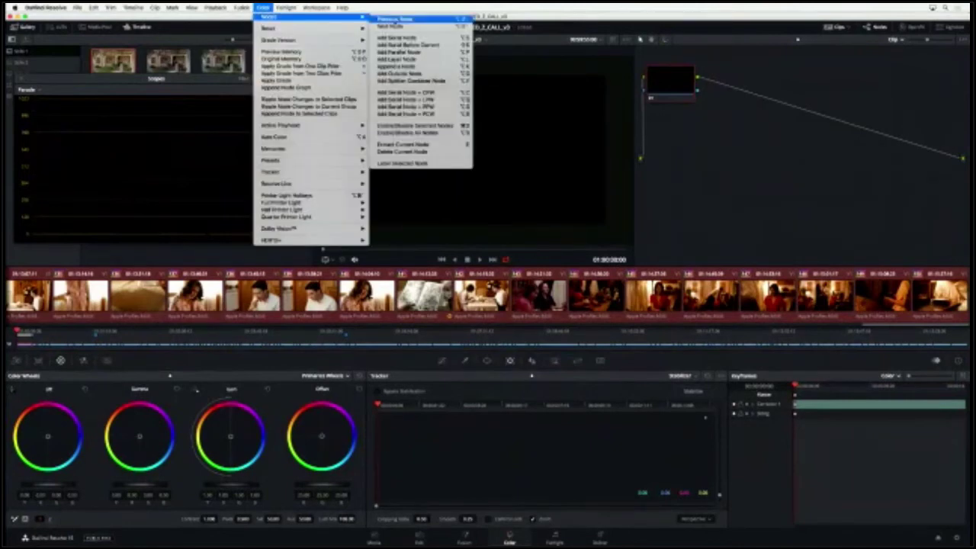
mouse_move(234, 7)
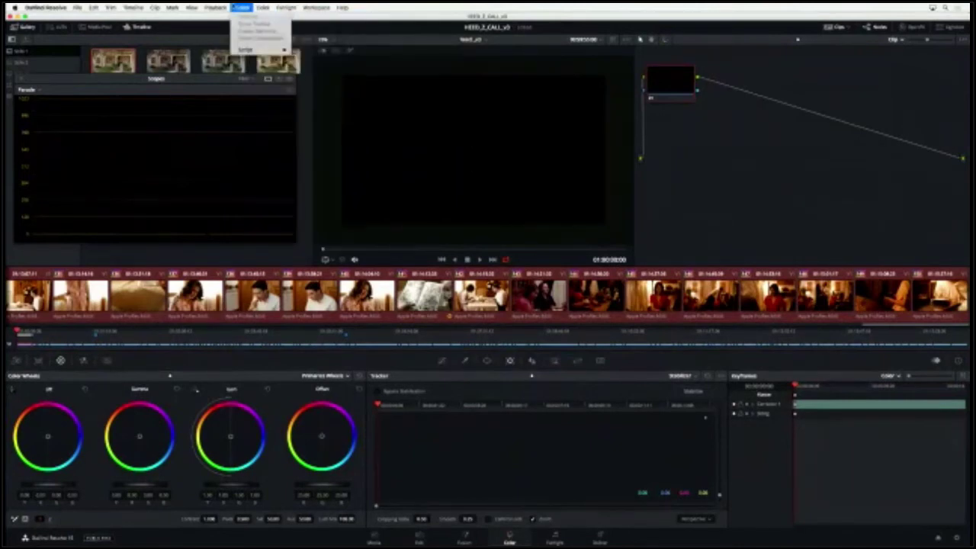
mouse_move(272, 29)
left_click(381, 44)
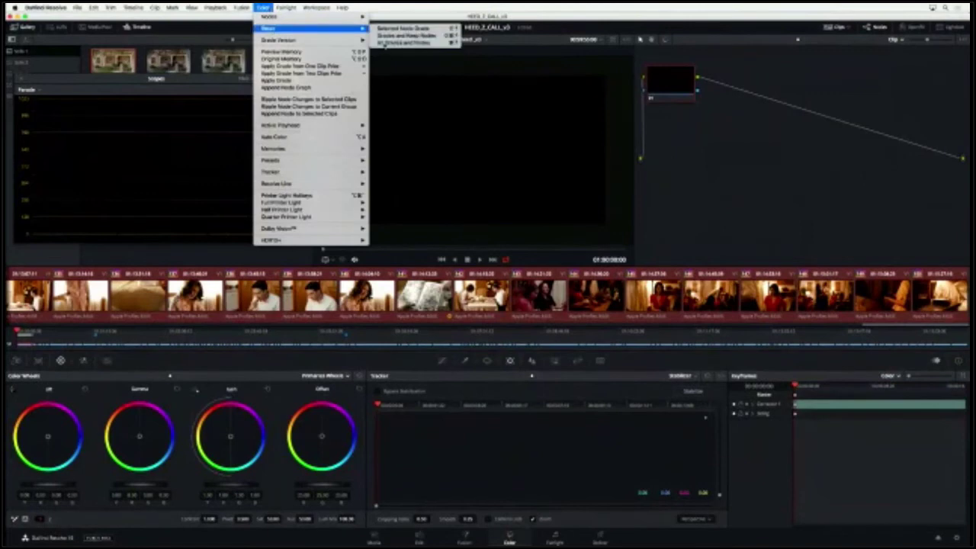
Return to the beginning of the timeline and view the second clip without its grade.
scroll(107, 340, "up", 2)
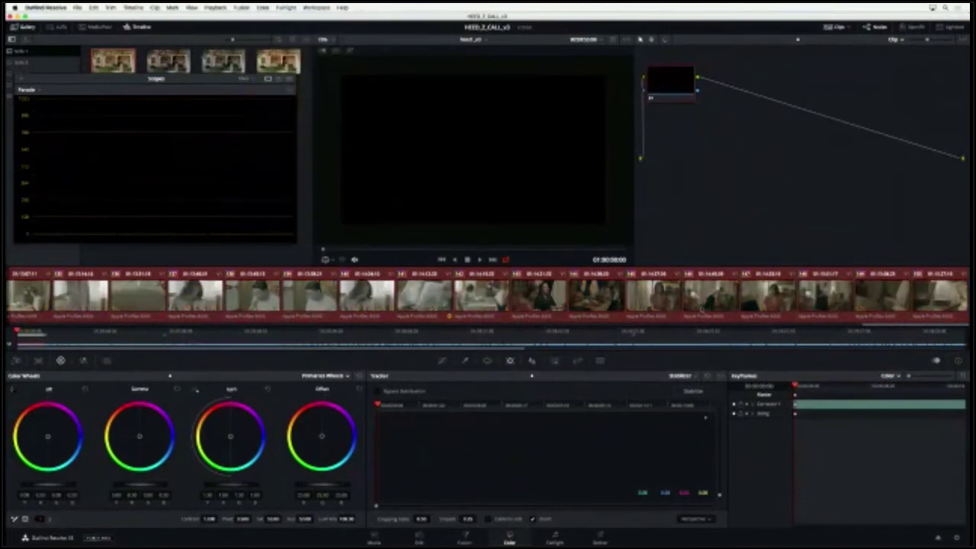
left_click_drag(877, 326, 22, 325)
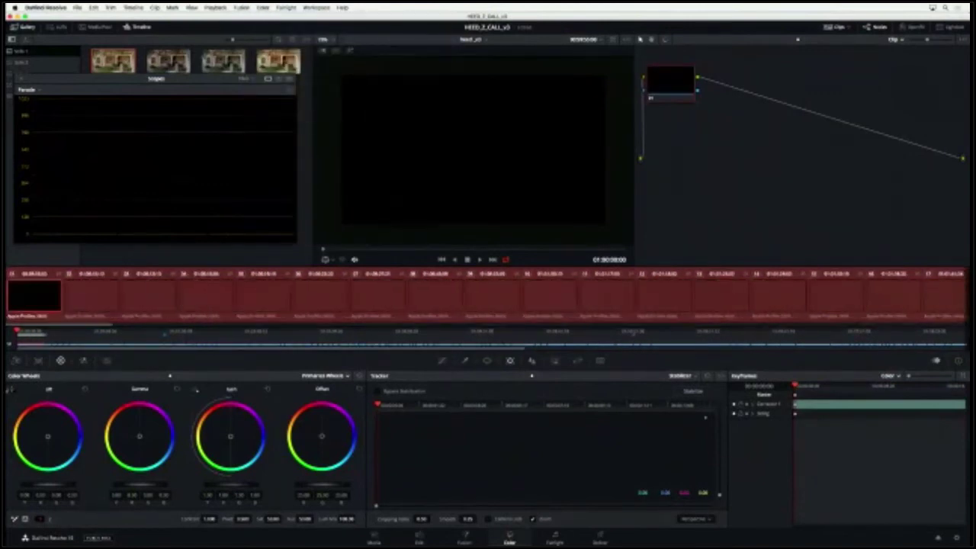
left_click(90, 302)
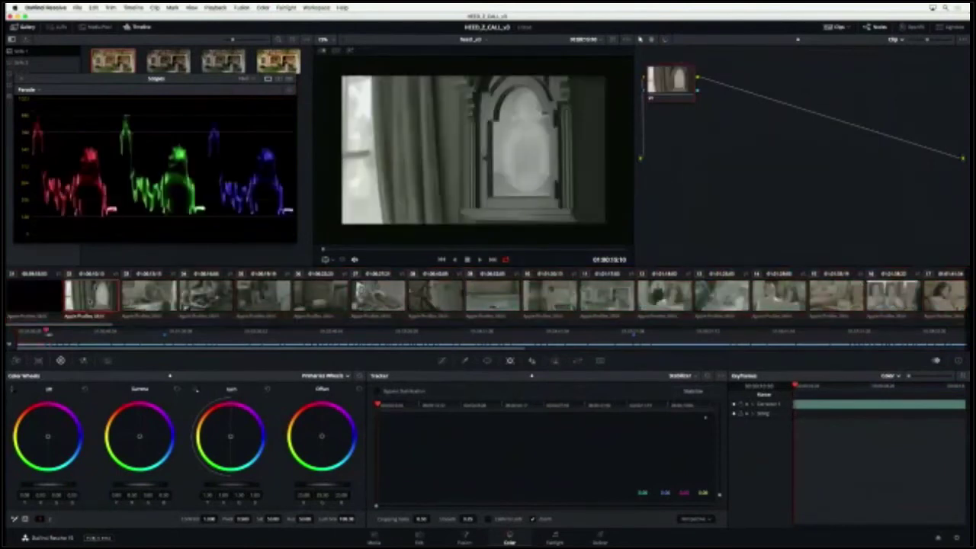
Switch to the heed_v3 copy timeline and play its black-and-white clips from near the beginning.
left_click(477, 43)
left_click(480, 64)
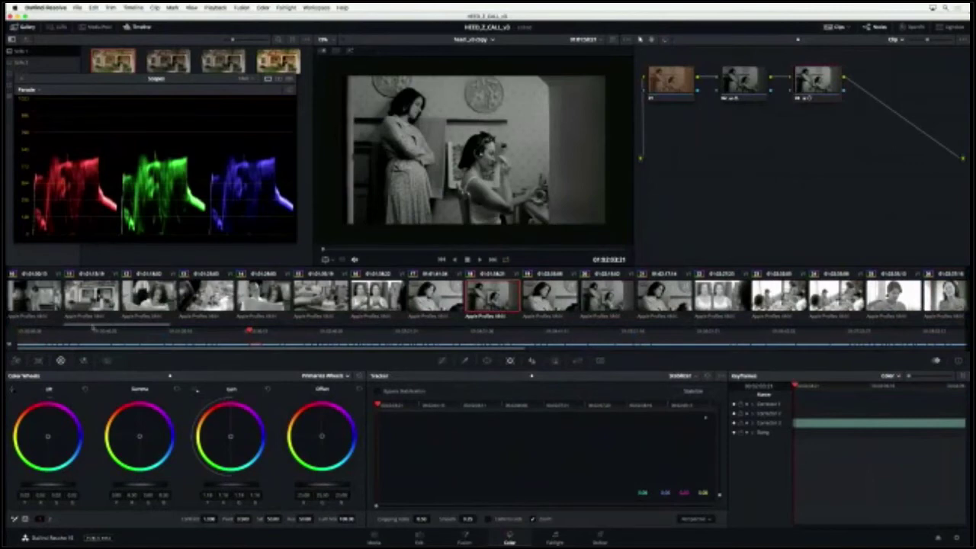
left_click_drag(92, 327, 16, 328)
left_click(114, 305)
key("space")
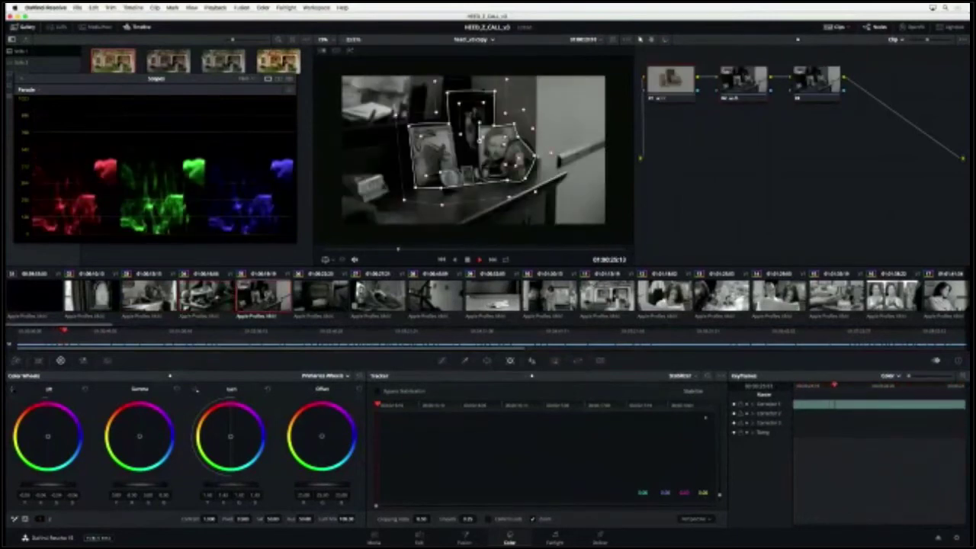
Show the curves, toggle the first node on the picture-frames shot to compare, and play on to the sleeping woman shot.
left_click(440, 361)
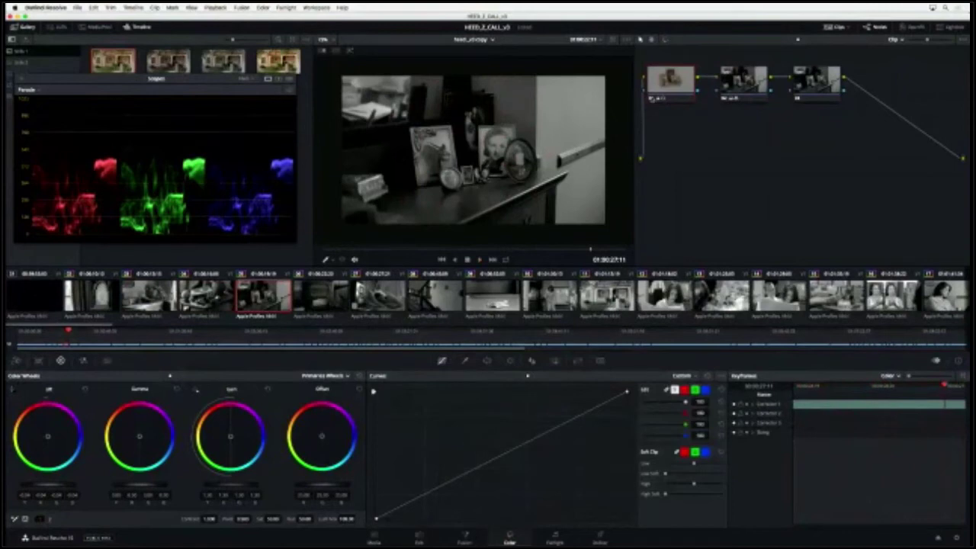
left_click(651, 99)
left_click(651, 99)
left_click(650, 99)
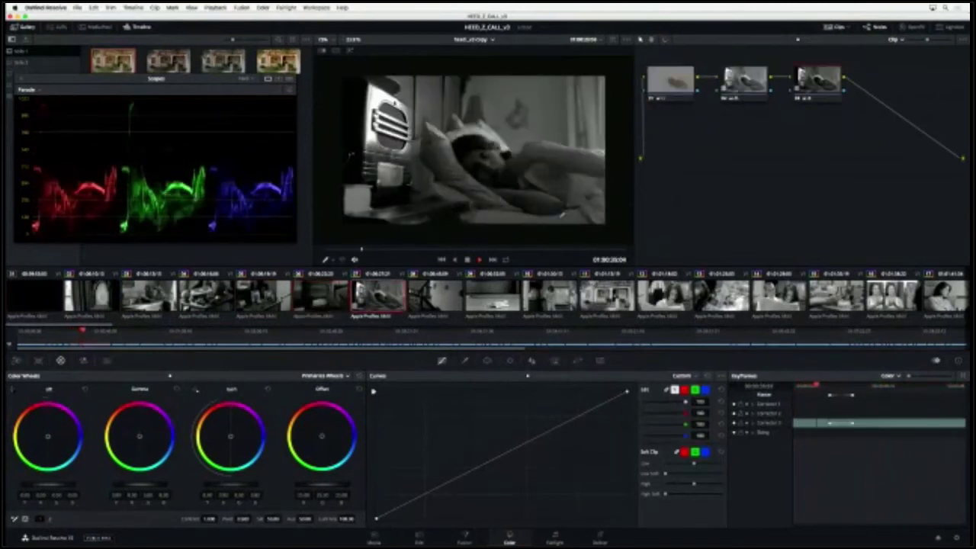
key("space")
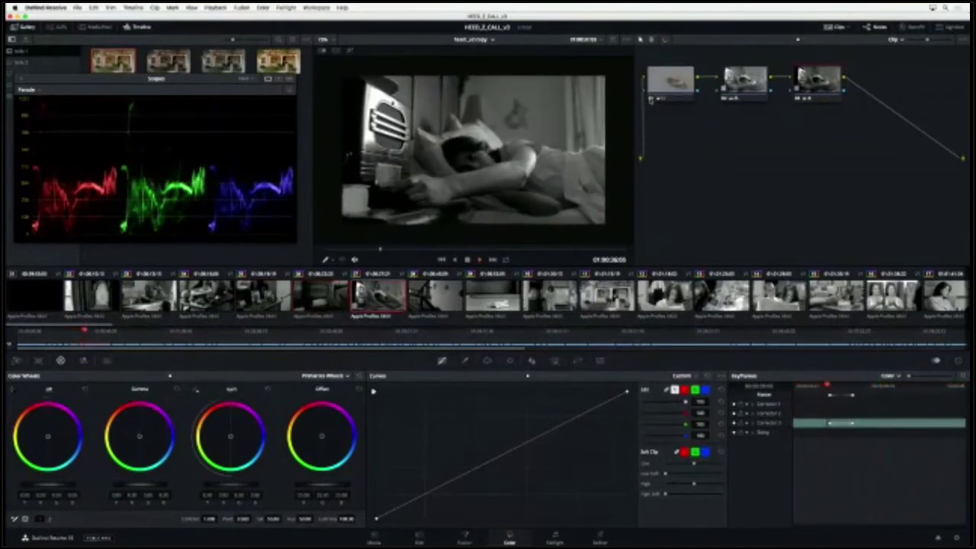
key("ctrl+d")
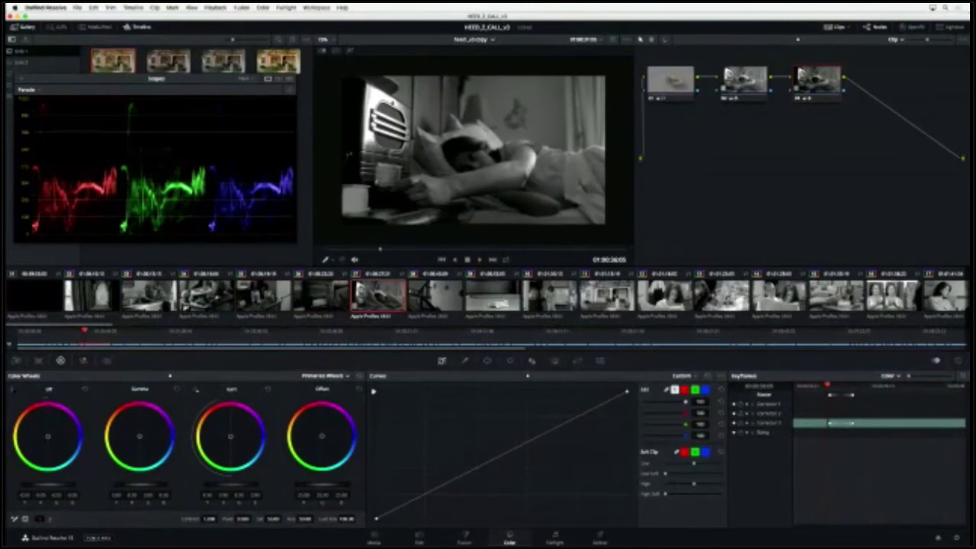
Rebalance the second node's monochrome RGB Mixer on the sleeping woman shot, raising the green and red outputs and slightly lowering blue.
left_click(36, 362)
left_click(60, 361)
left_click(84, 361)
left_click(107, 361)
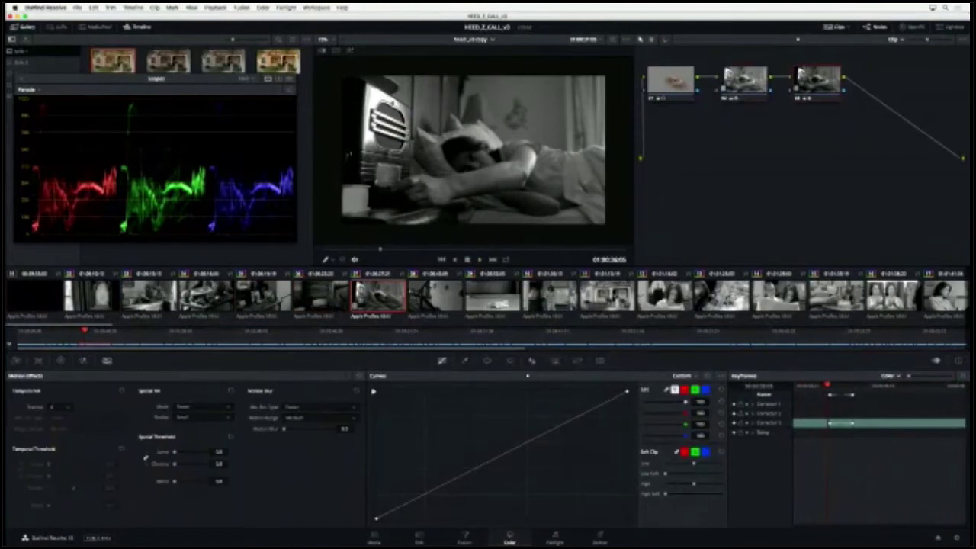
left_click(84, 362)
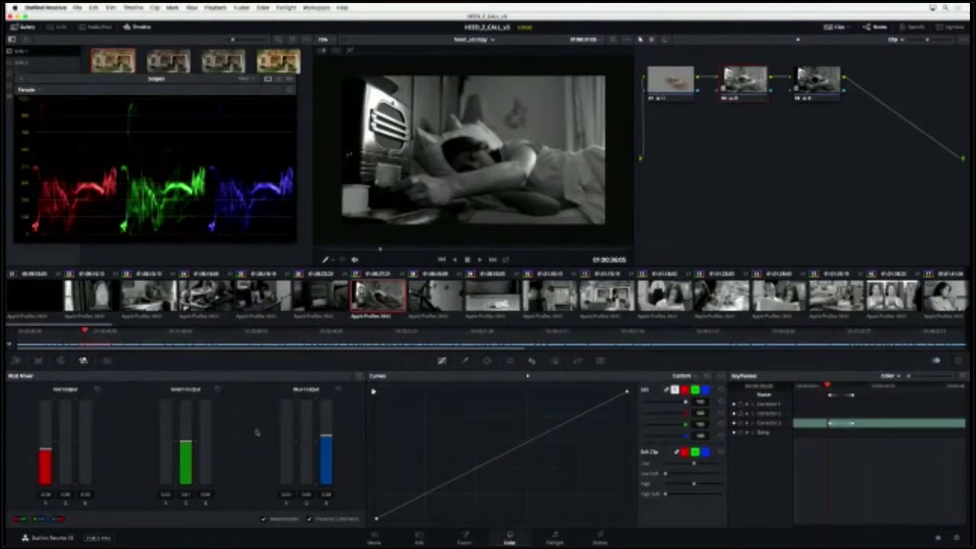
mouse_move(186, 441)
left_mouse_down()
mouse_move(186, 453)
mouse_move(186, 427)
mouse_move(186, 464)
mouse_move(191, 425)
mouse_move(186, 465)
mouse_move(190, 425)
left_mouse_up()
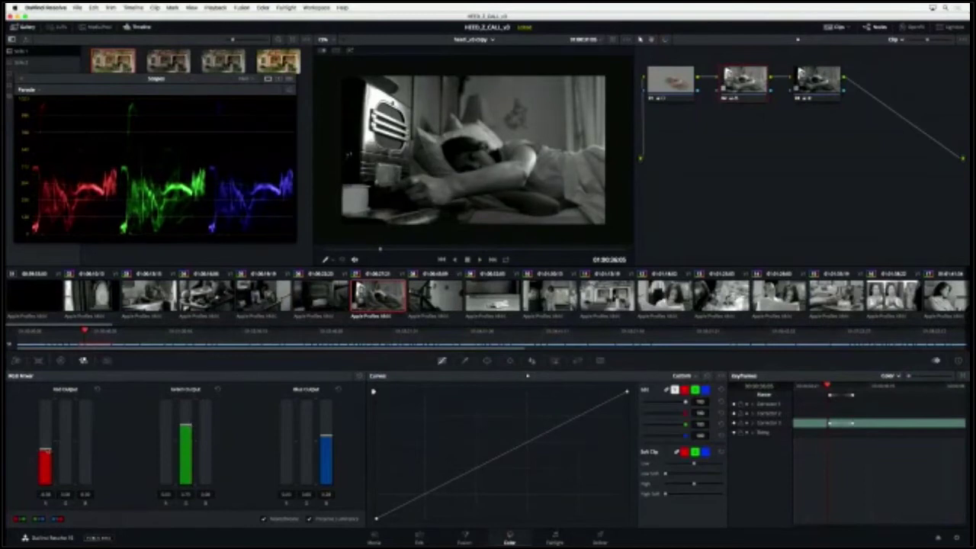
mouse_move(46, 452)
left_mouse_down()
mouse_move(46, 477)
mouse_move(46, 415)
mouse_move(52, 459)
mouse_move(46, 437)
left_mouse_up()
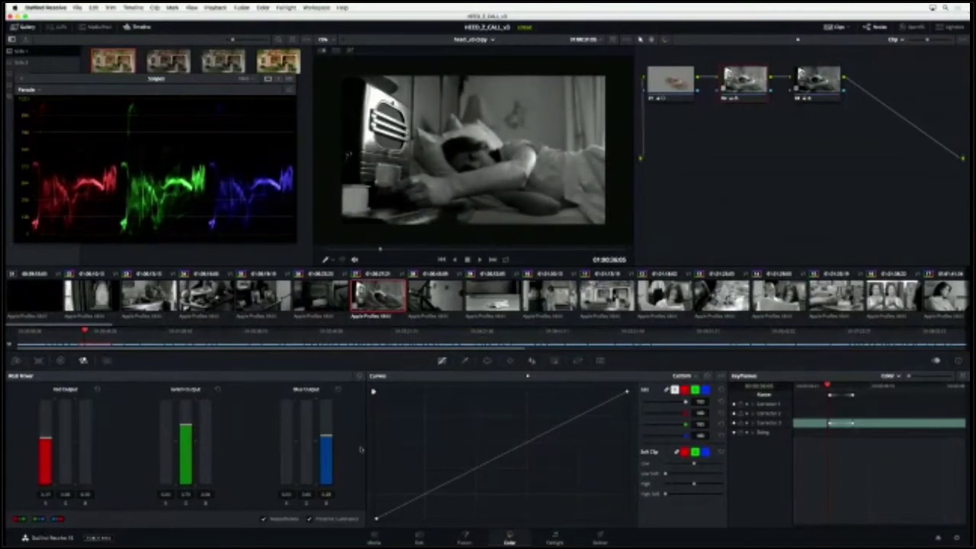
mouse_move(329, 442)
left_mouse_down()
mouse_move(328, 454)
mouse_move(327, 441)
left_mouse_up()
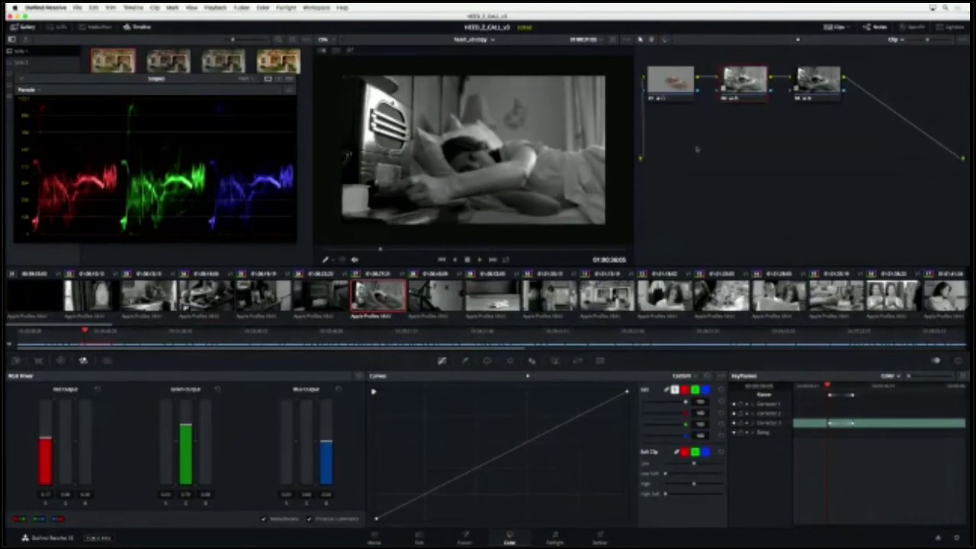
At the timeline node level, raise the Film Grain effect's opacity to 1.000 and play back the shots.
left_click(898, 41)
left_click(907, 58)
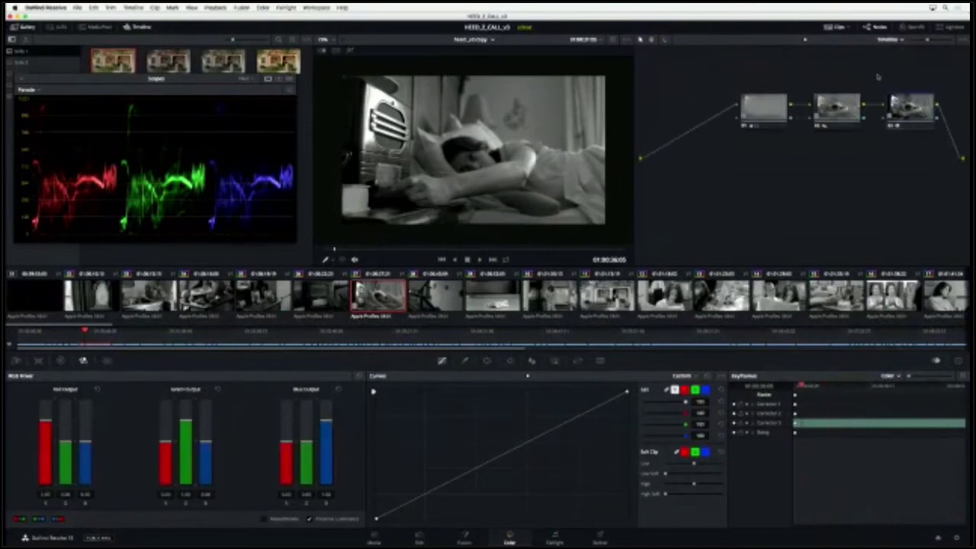
left_click(913, 27)
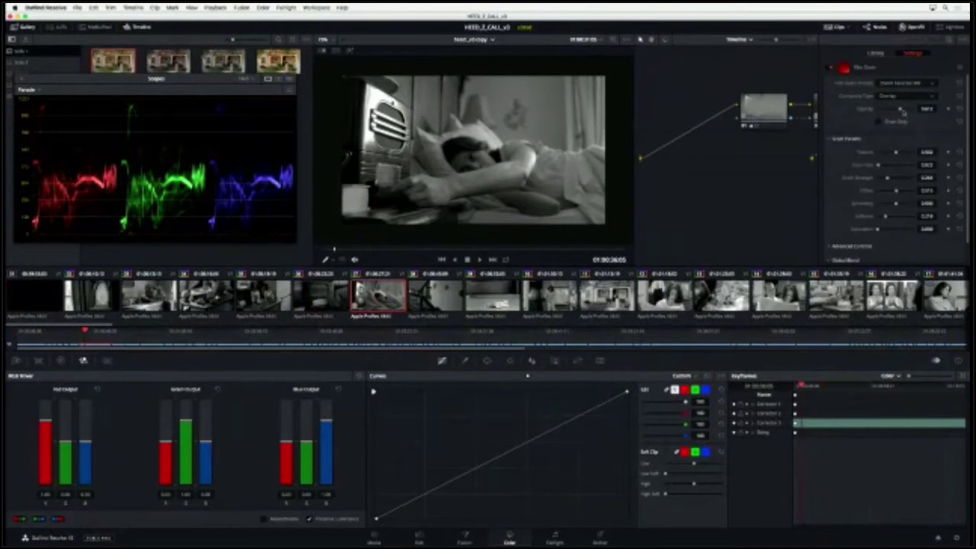
key("alt+s")
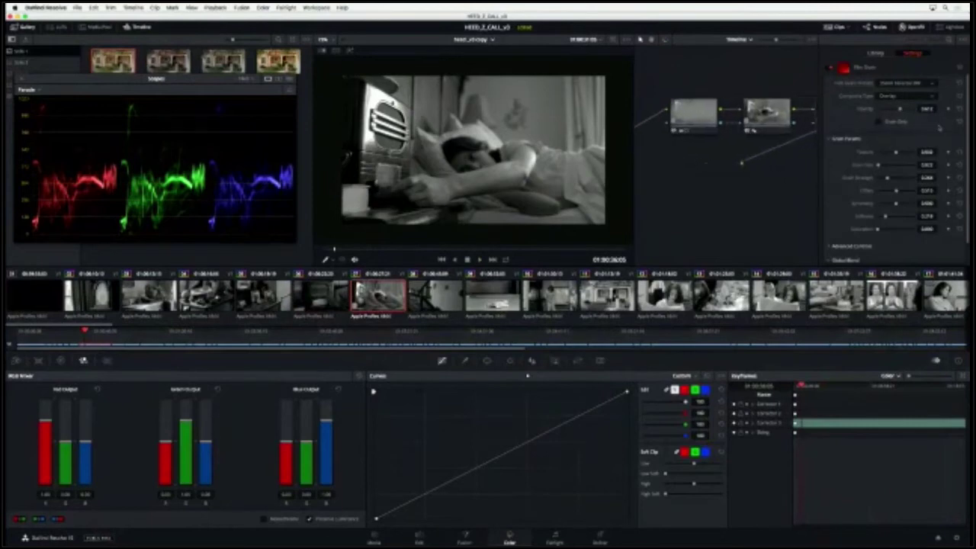
left_click_drag(899, 109, 967, 115)
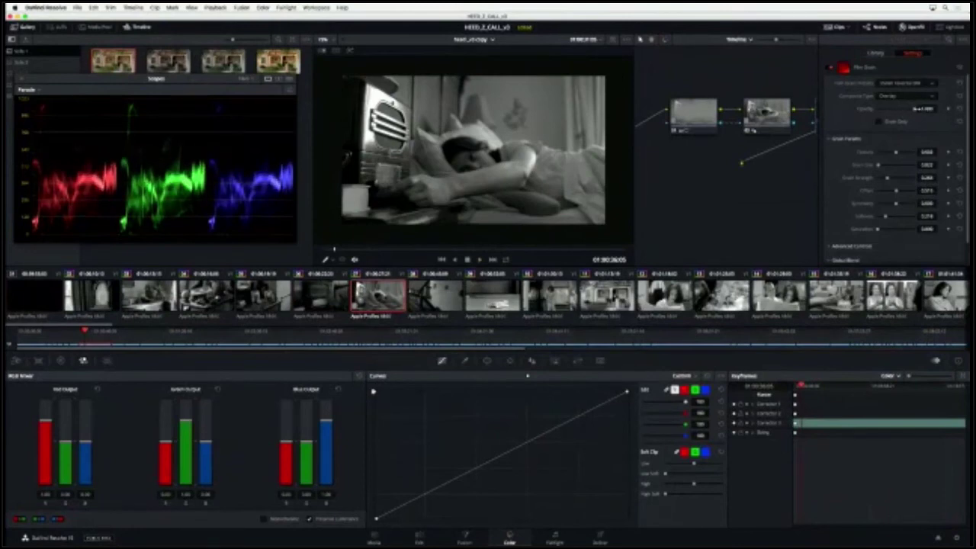
key("space")
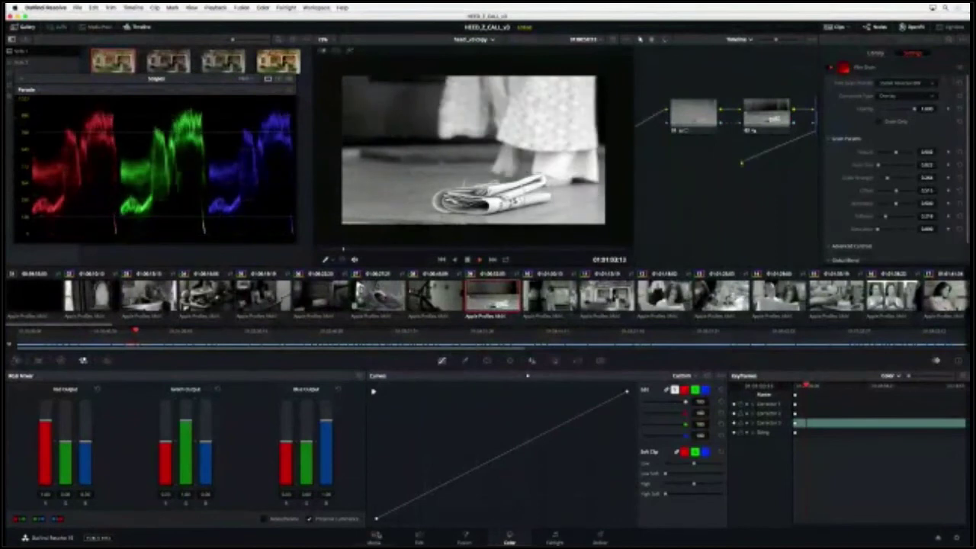
Switch to the Edit page, fit the whole timeline in view and move the scopes clear of the media thumbnails.
left_click(374, 536)
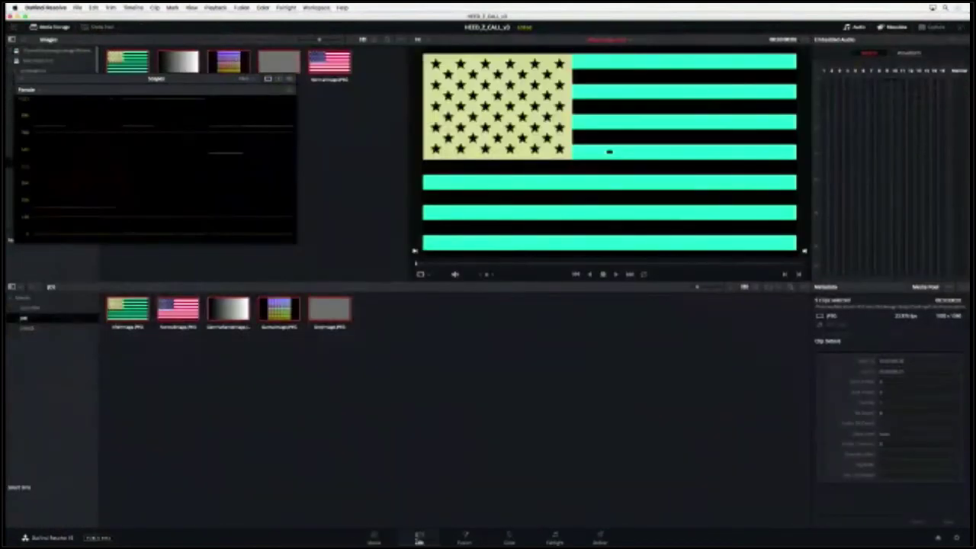
left_click(419, 537)
left_click_drag(337, 310, 312, 309)
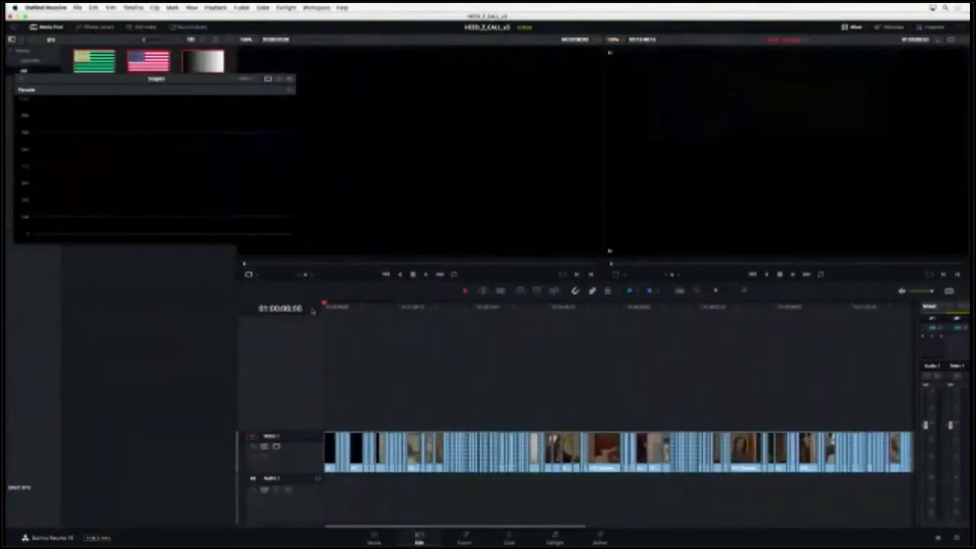
key("shift+z")
key("shift+z")
key("shift+z")
key("shift+z")
key("shift+z")
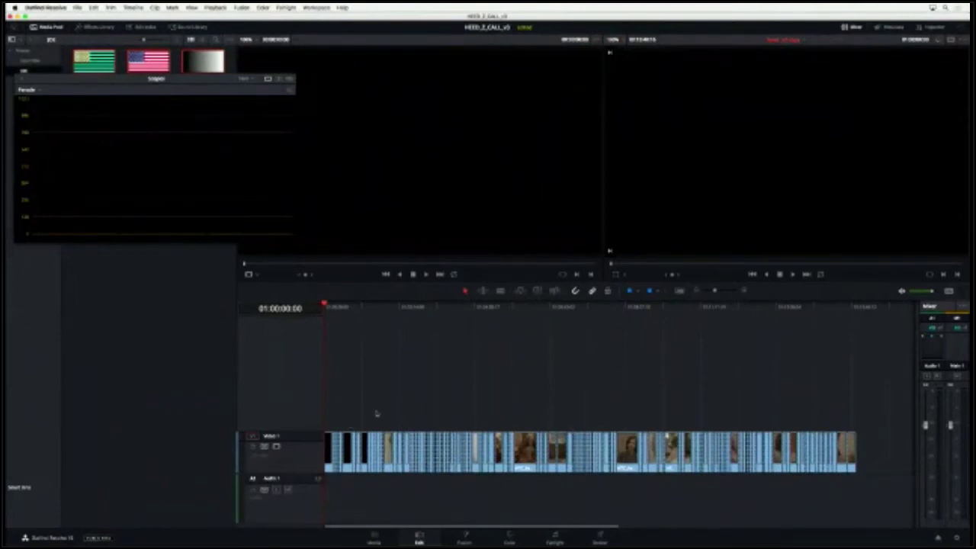
left_click_drag(106, 82, 160, 203)
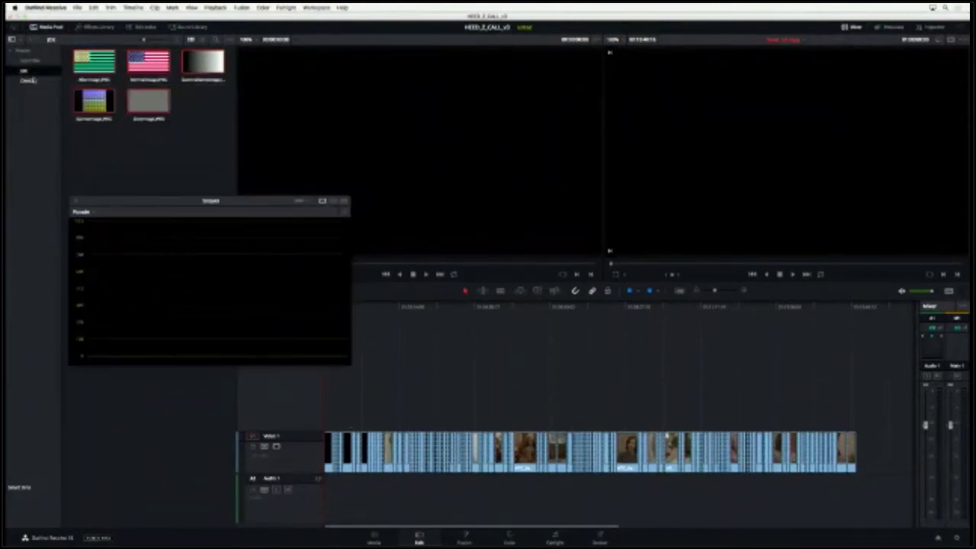
Look through the Media Pool bins for the source movie, ending at the Master bin.
left_click(29, 60)
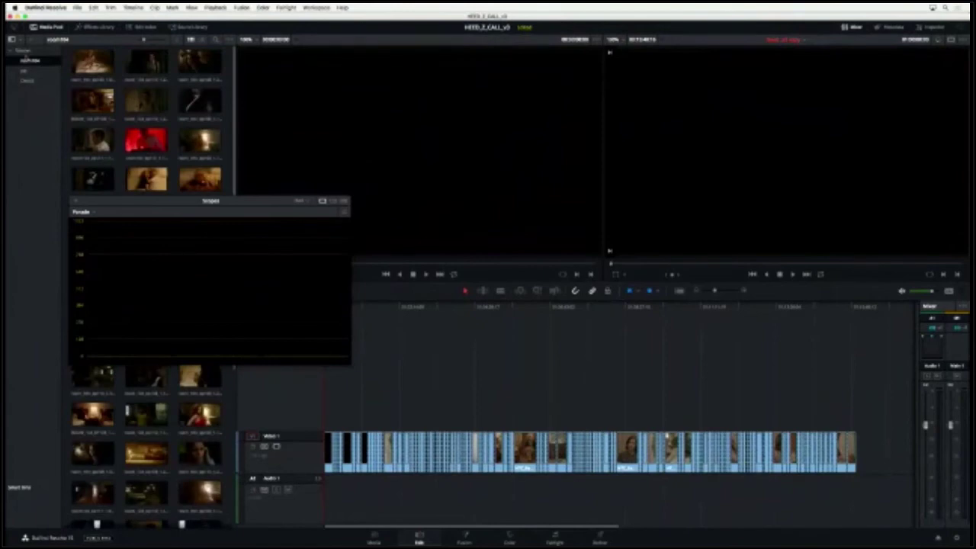
left_click(23, 50)
left_click(31, 81)
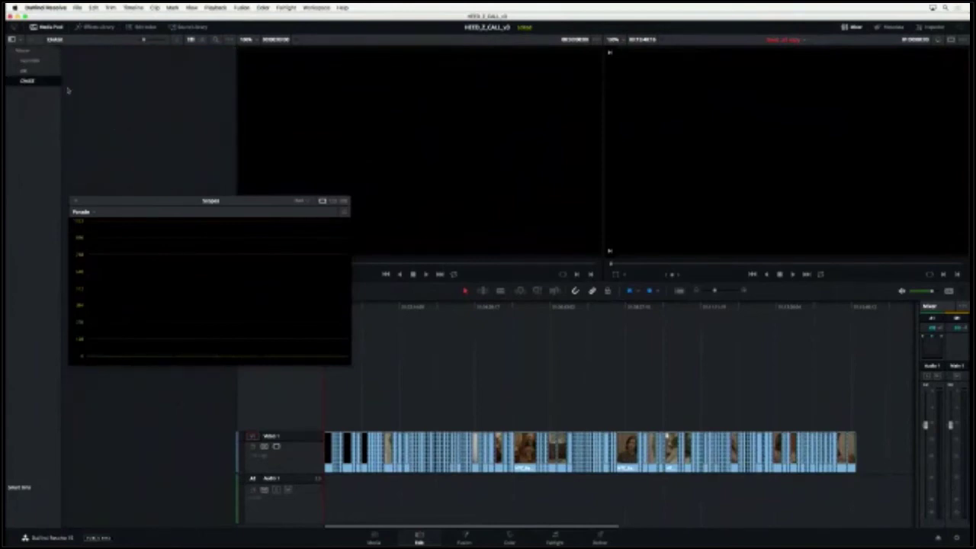
left_click(32, 72)
left_click(35, 53)
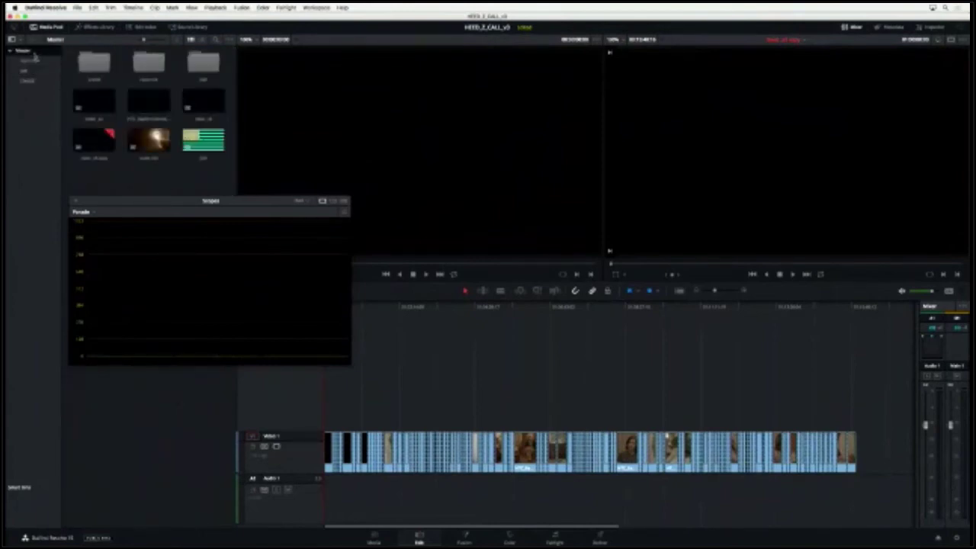
Load the flat source movie from the Master bin into the source viewer and scrub to the radio and pillow shot.
left_click(149, 99)
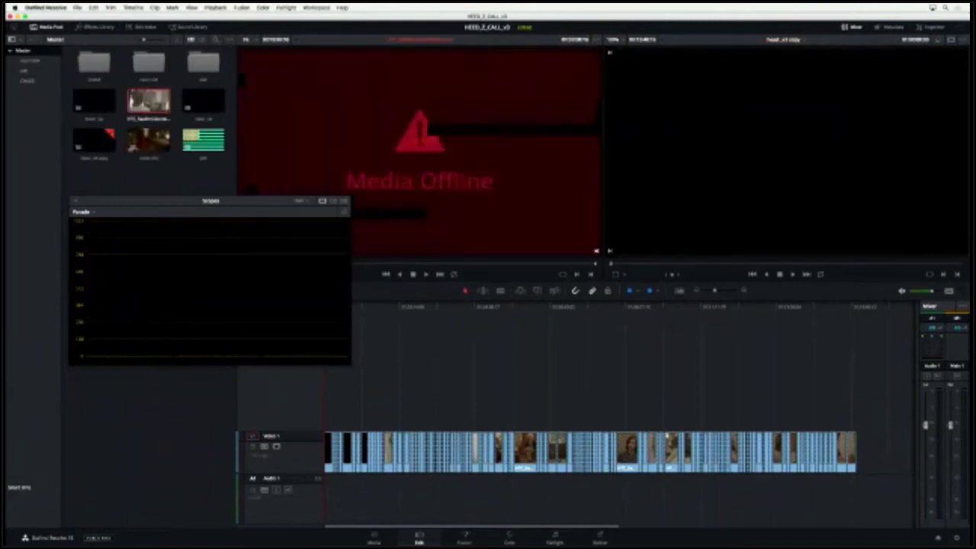
left_click_drag(238, 201, 217, 320)
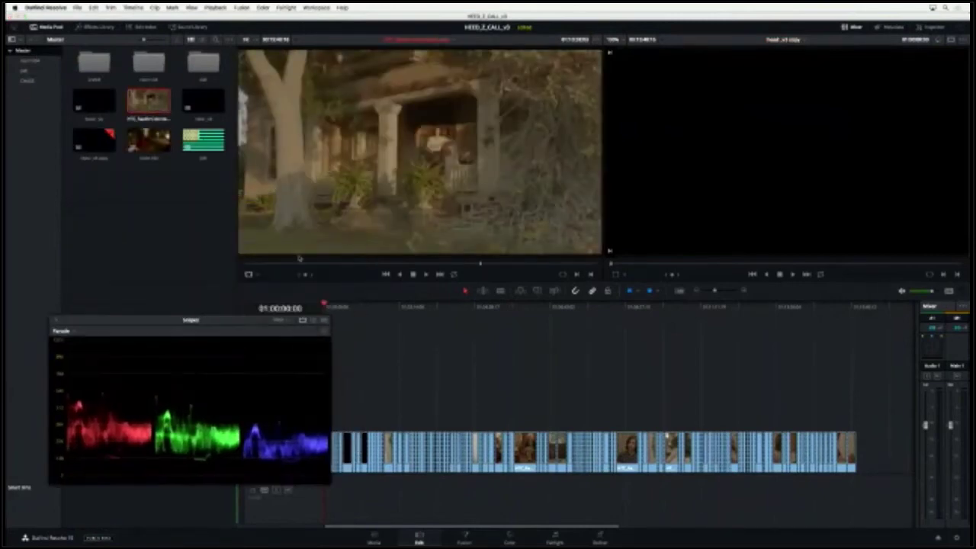
left_click_drag(294, 264, 262, 266)
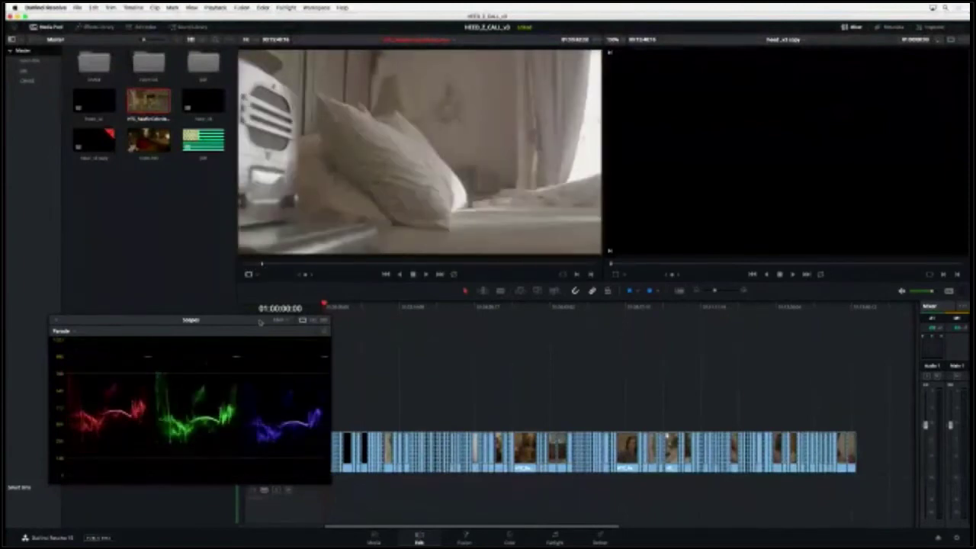
Move the scopes clear of the timeline and step through the black-and-white shots to the breakfast table scene, ending with the whole timeline fitted.
left_click_drag(259, 322, 215, 213)
left_click(333, 313)
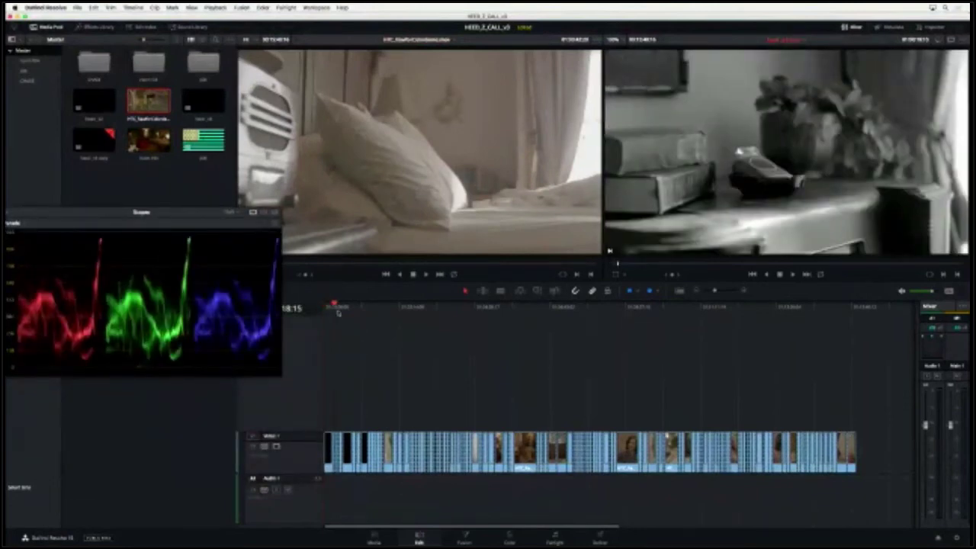
key("super+equal")
key("super+equal")
key("Down")
key("Down")
key("Down")
key("Down")
key("Down")
key("Down")
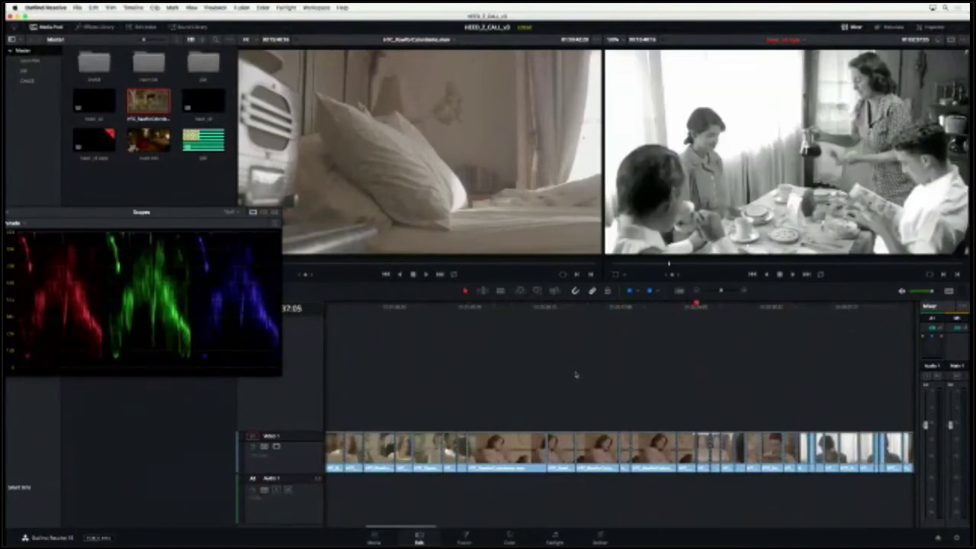
key("shift+z")
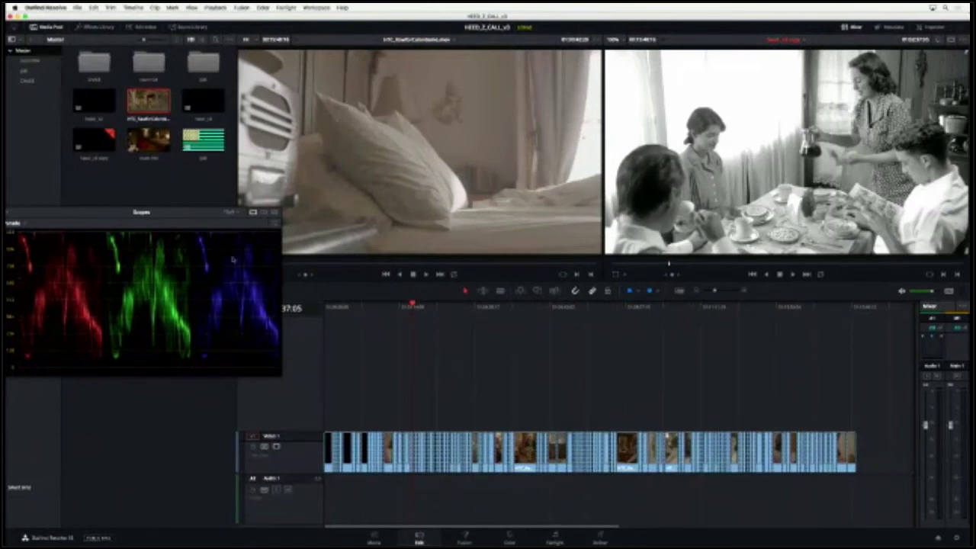
Open the Room 104 bin and its timeline, fit the whole timeline in view and return the playhead to the start.
left_click(29, 59)
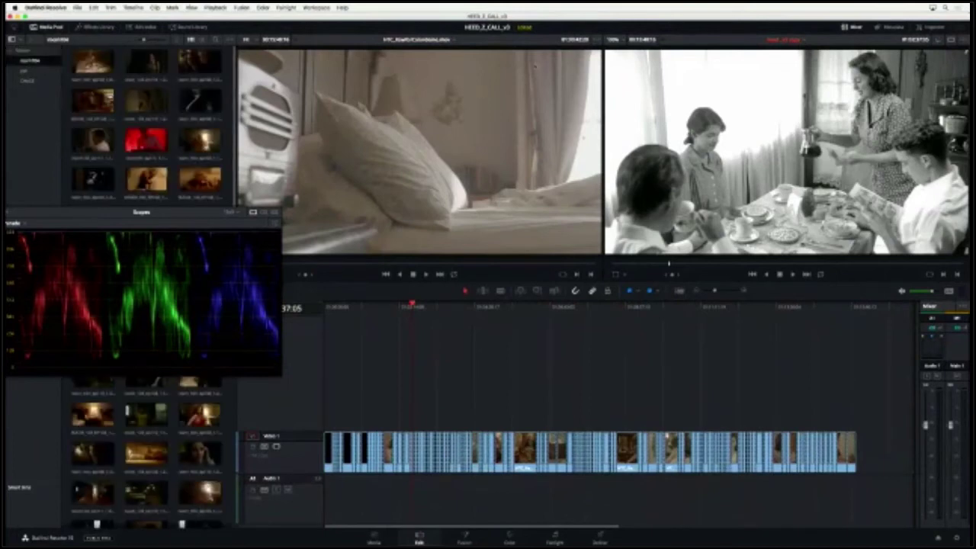
left_click(795, 40)
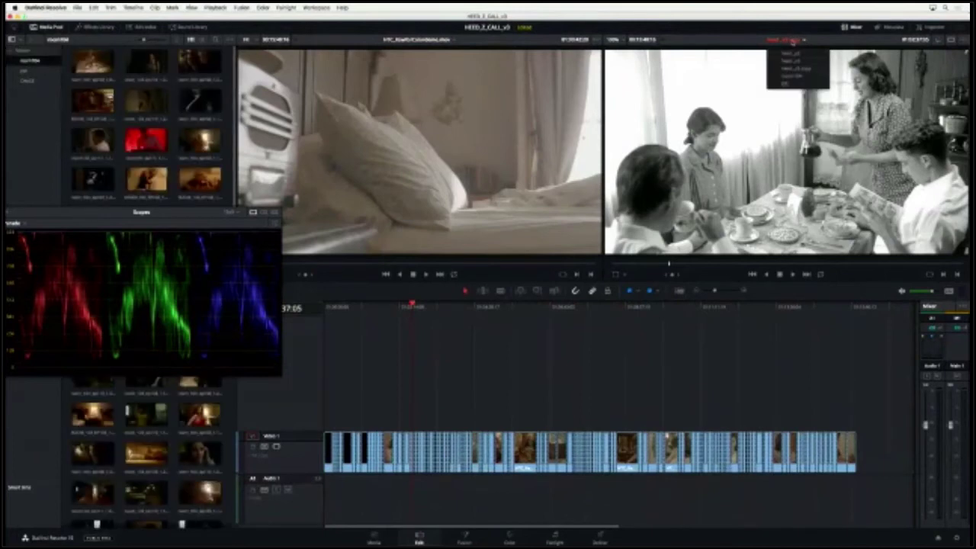
left_click(794, 82)
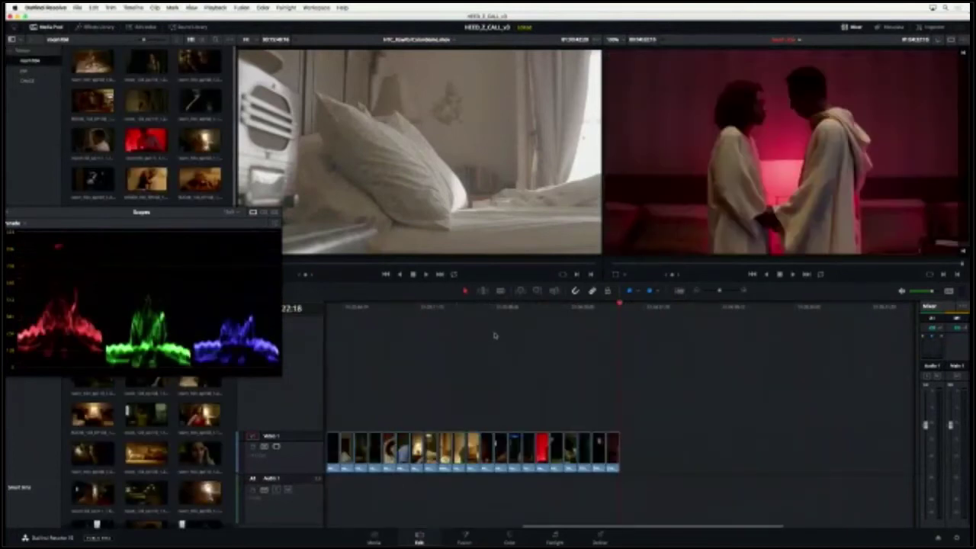
key("shift+z")
left_click_drag(334, 309, 309, 311)
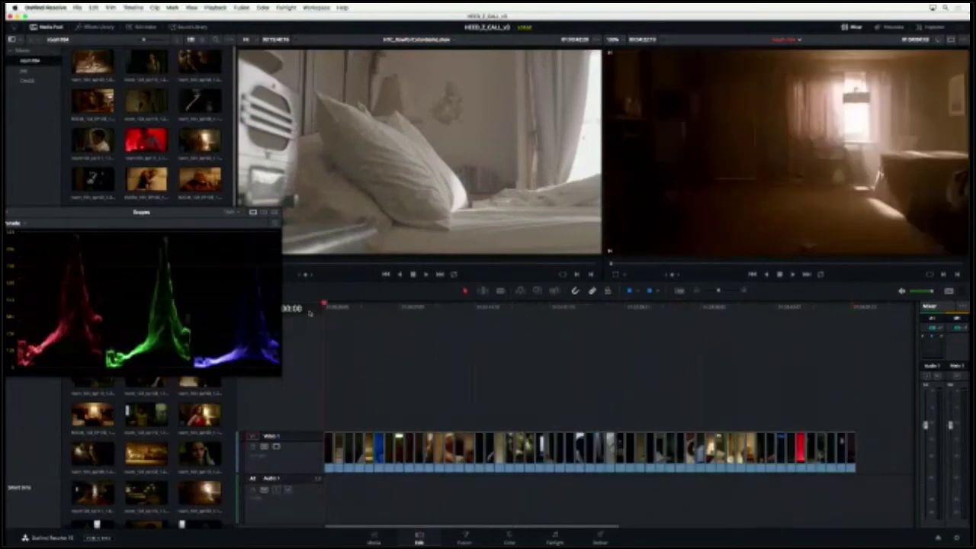
On the Color page, move the scopes clear of the viewer and step through the first six clips to the blue shot.
left_click(509, 538)
left_click_drag(127, 212, 148, 71)
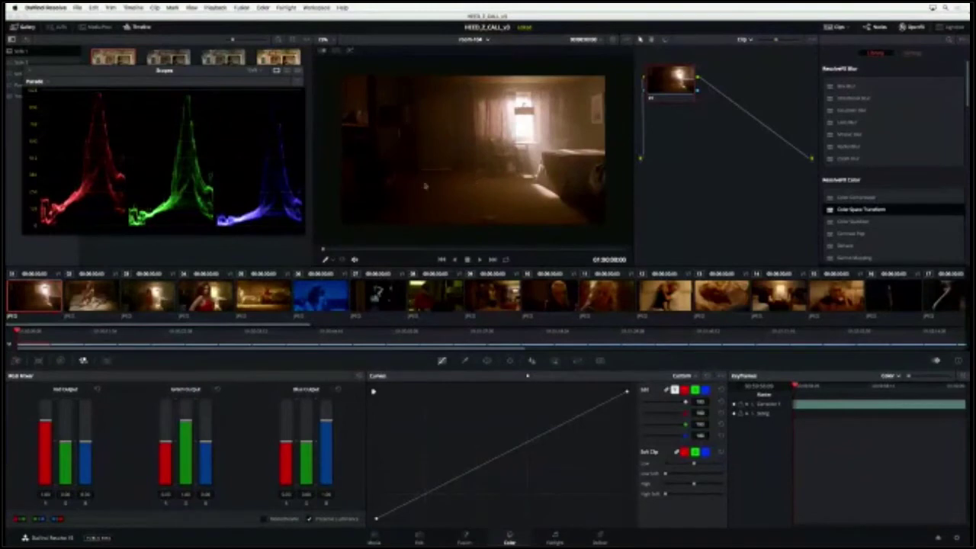
key("Down")
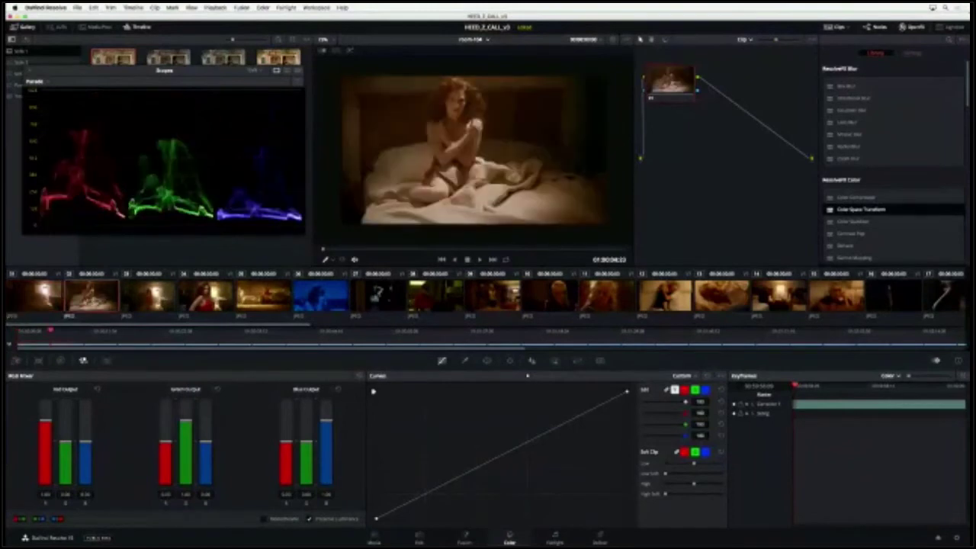
key("Up")
key("Down")
left_click(150, 295)
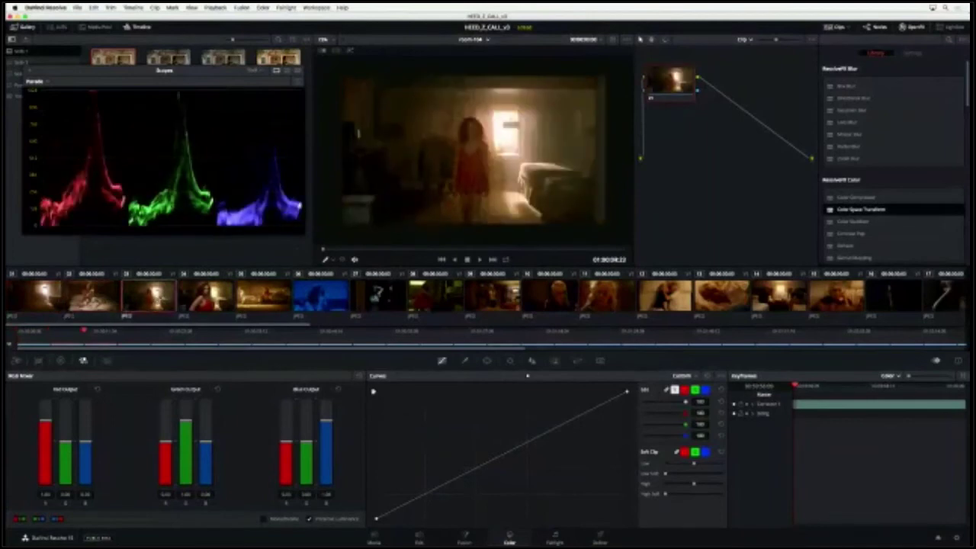
key("Down")
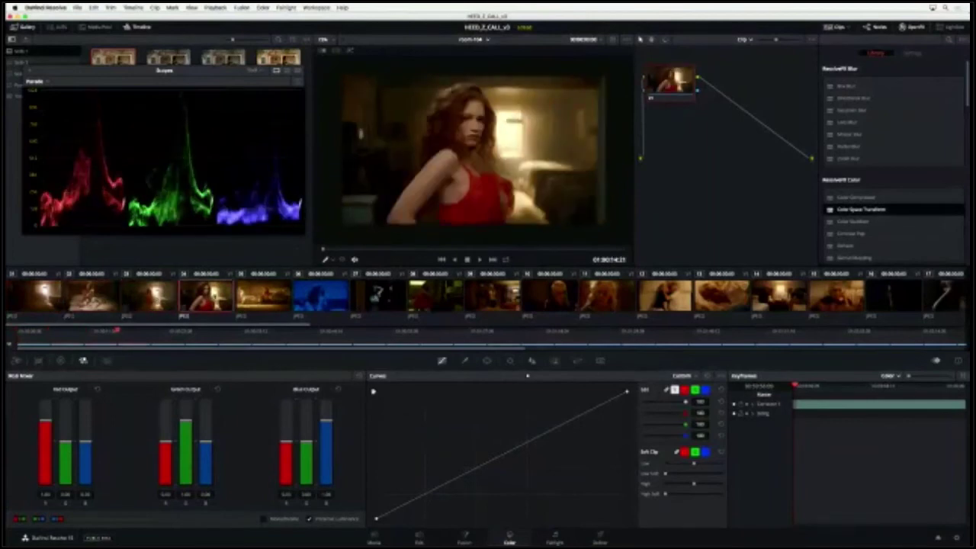
key("Down")
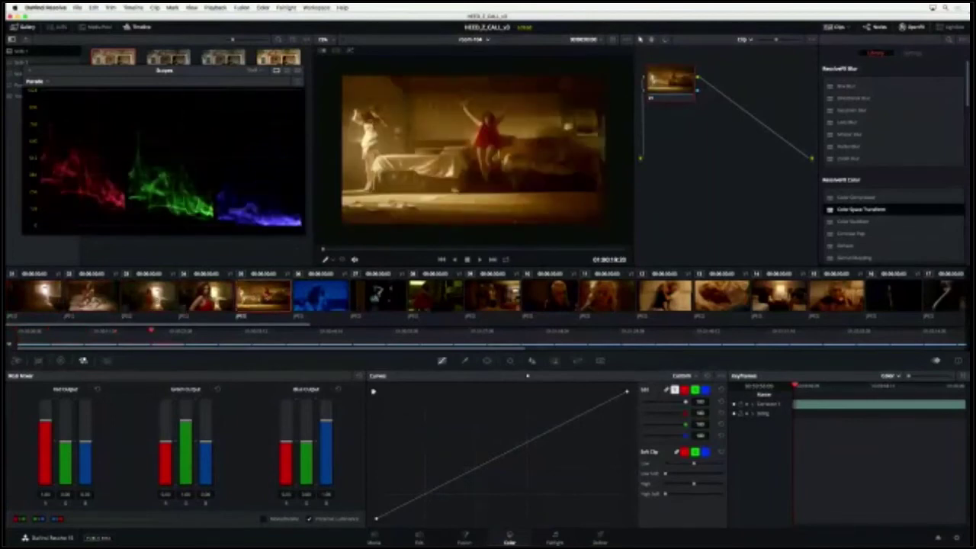
left_click(313, 294)
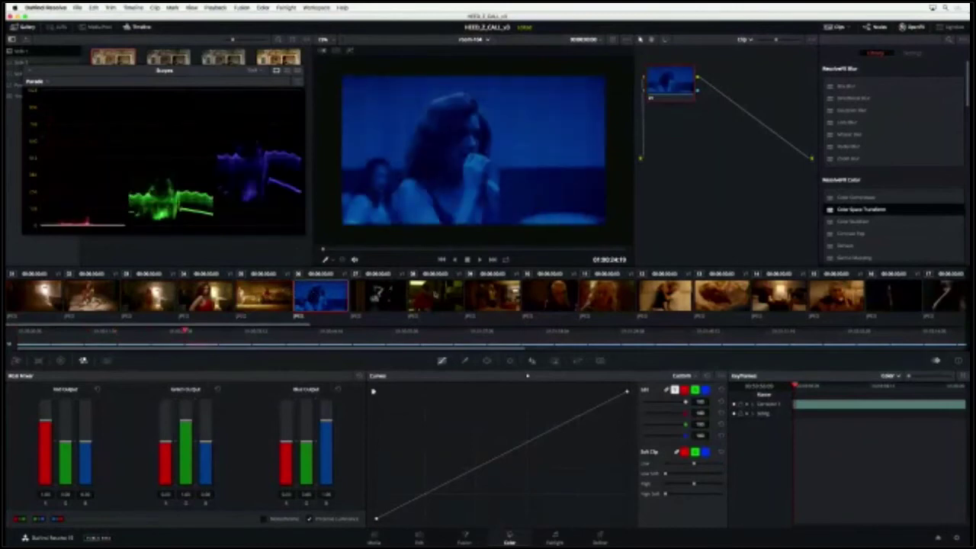
Compare the opening room shot with the older couple's shot and the dark standing figure, returning to the timeline start.
left_click(42, 304)
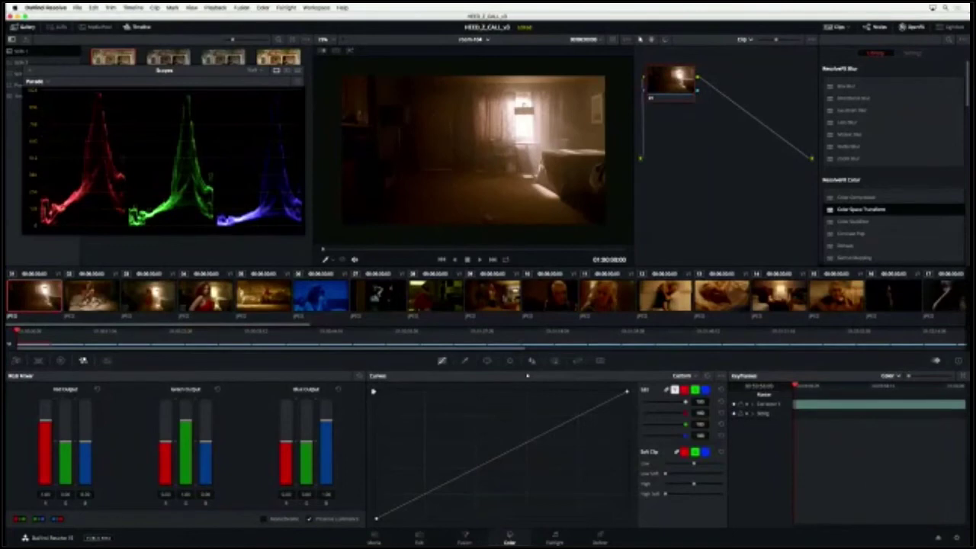
left_click(493, 296)
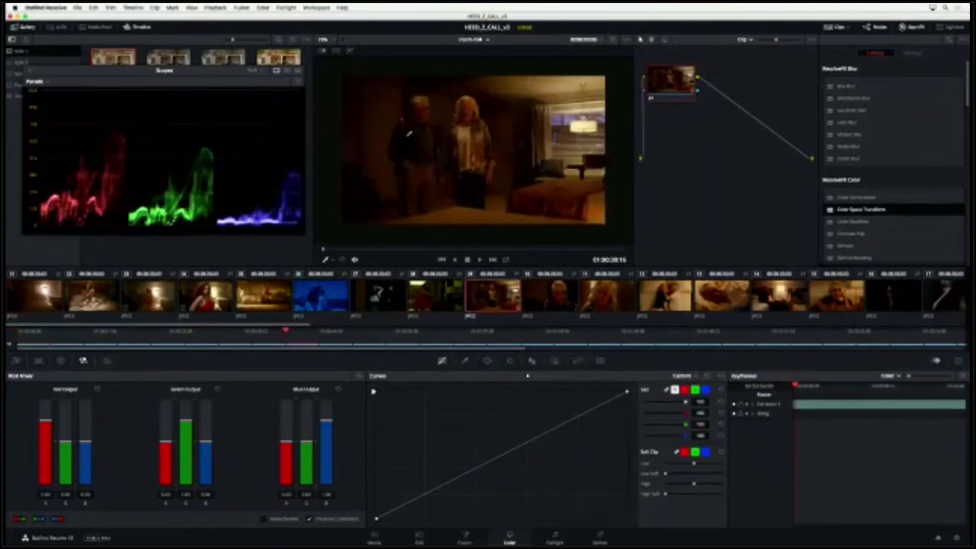
scroll(530, 308, "down", 5)
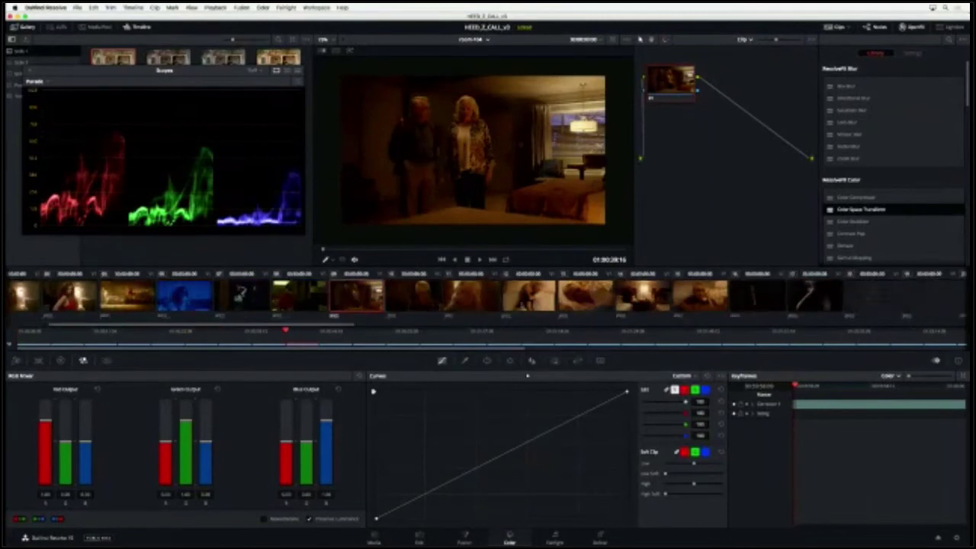
left_click(559, 300)
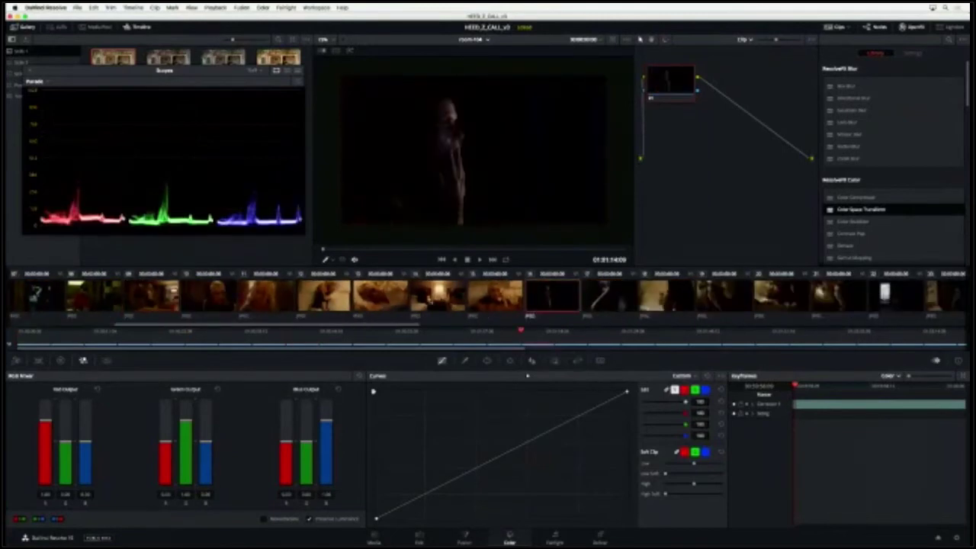
key("Home")
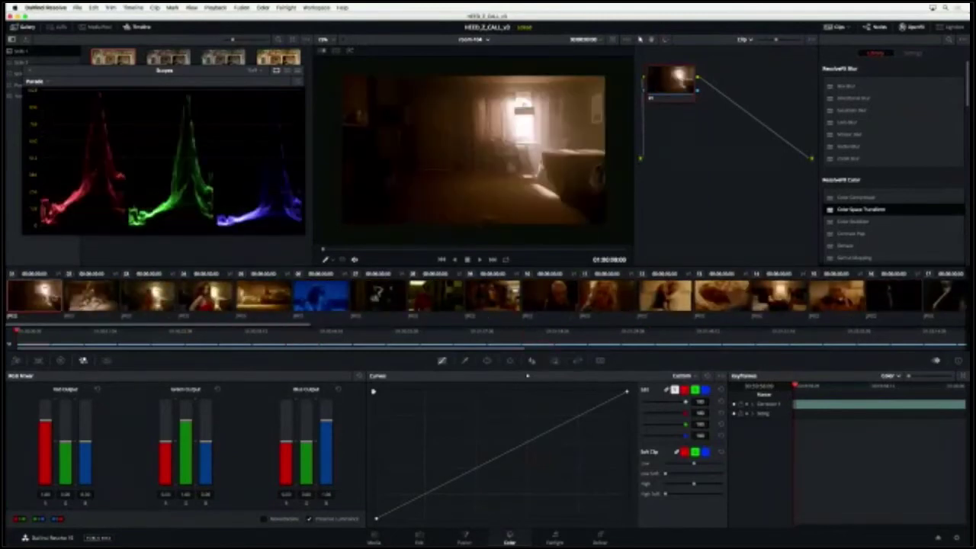
Play back the timeline from the opening shot, from the older couple's shot and from the dark standing figure in clip 16.
key("space")
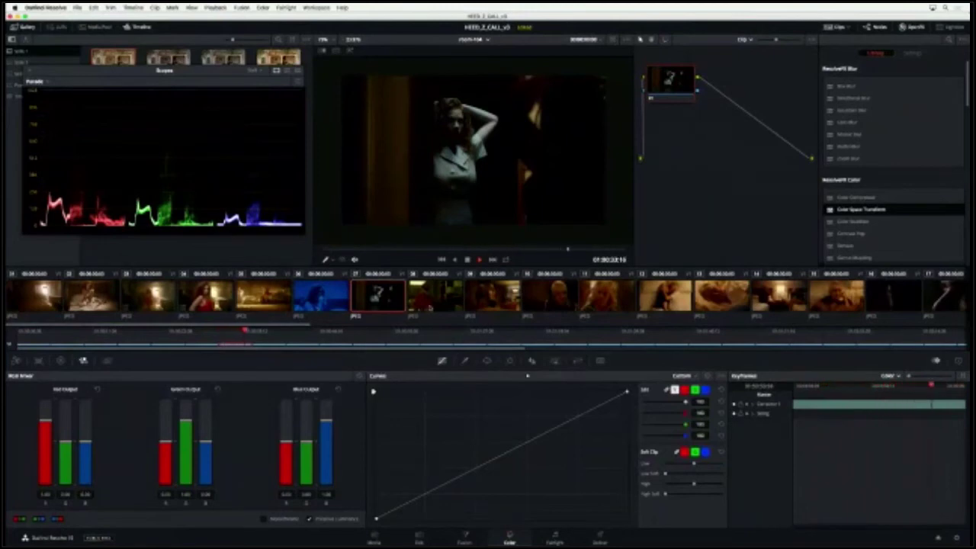
left_click(483, 301)
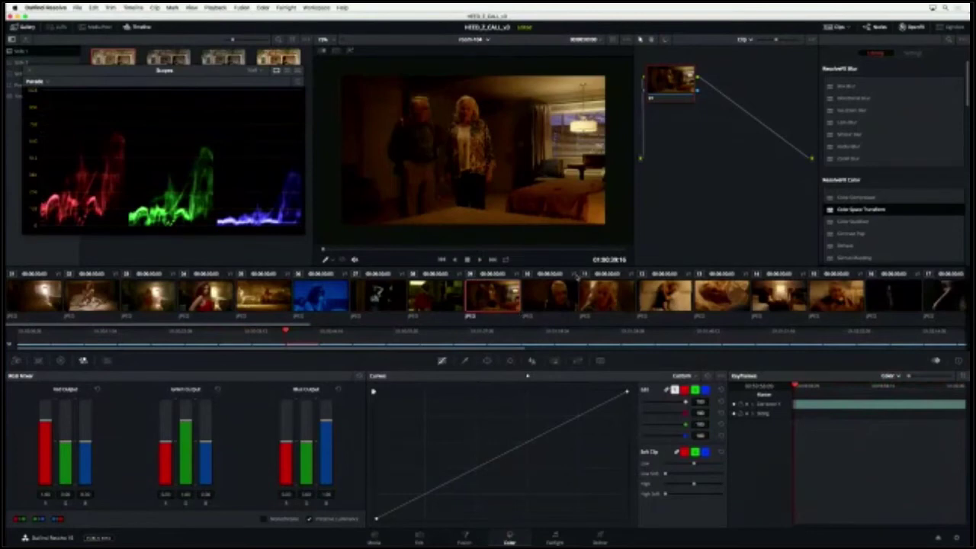
key("space")
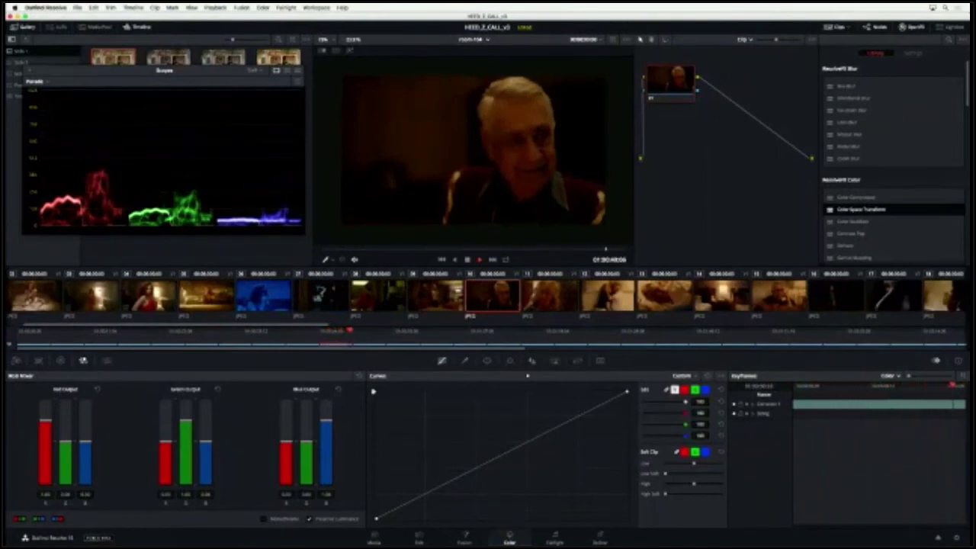
left_click(490, 296)
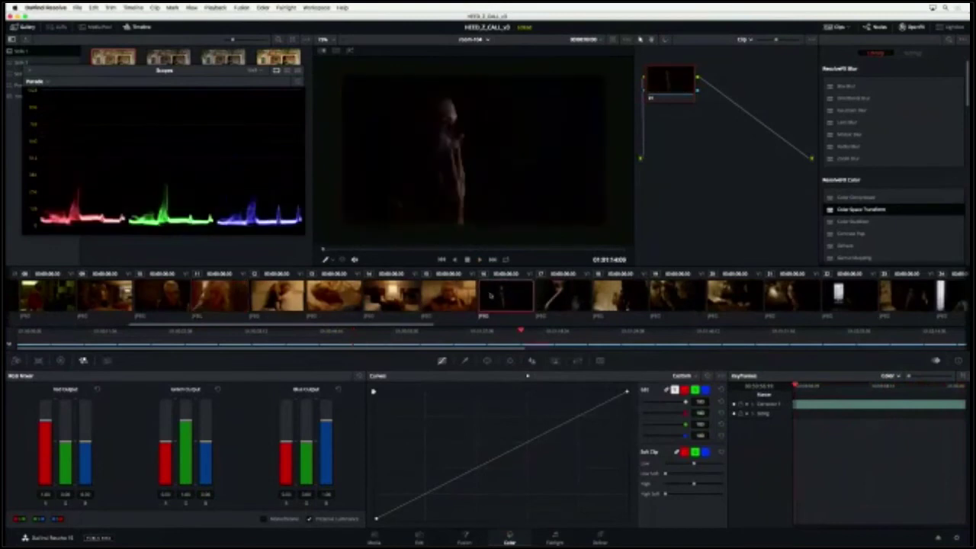
key("space")
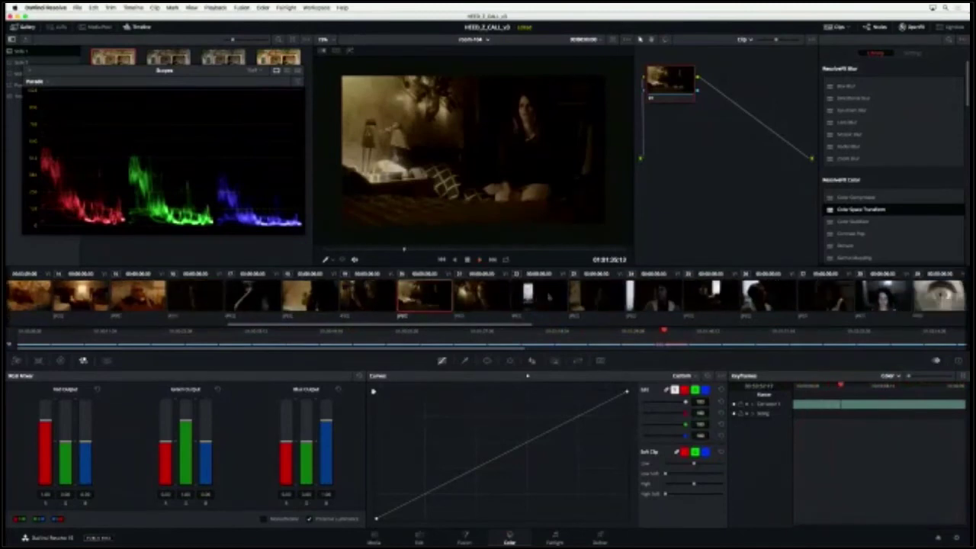
Play back from the shot of the man lying down with a phone and jump to the couple by the curtained window.
scroll(597, 296, "right", 2)
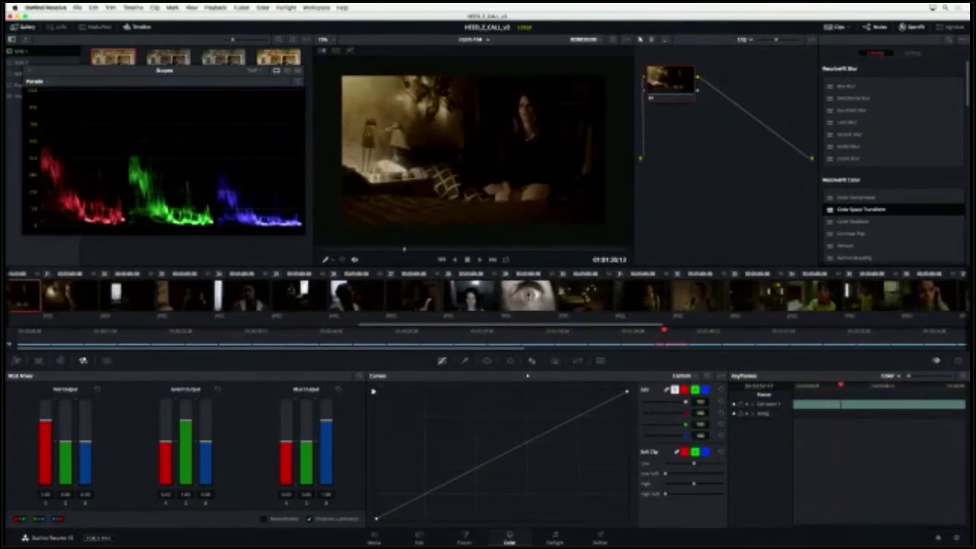
left_click(590, 297)
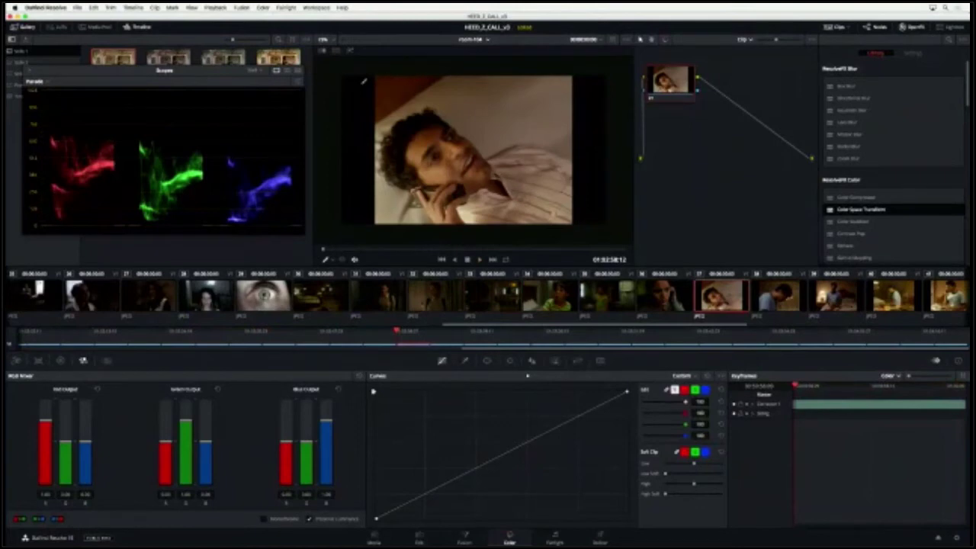
key("space")
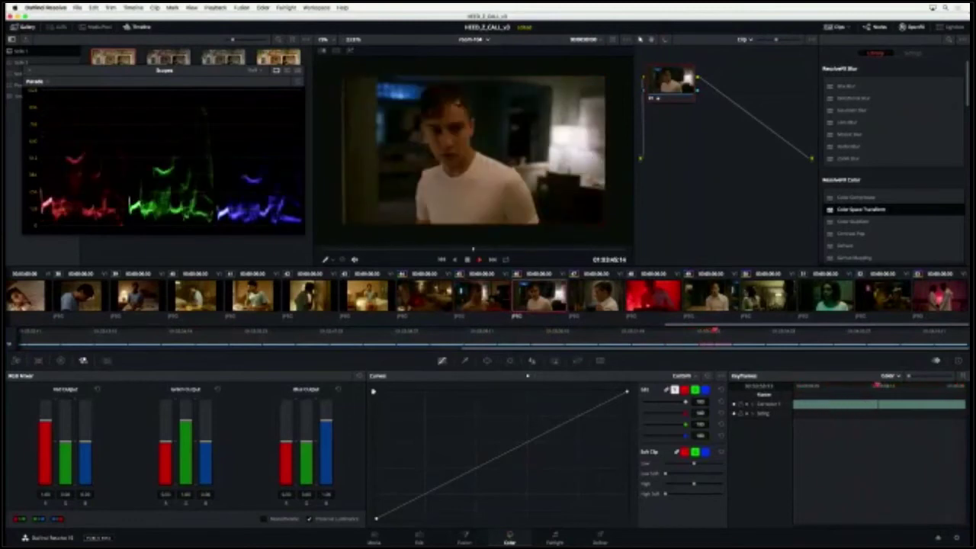
left_click(767, 298)
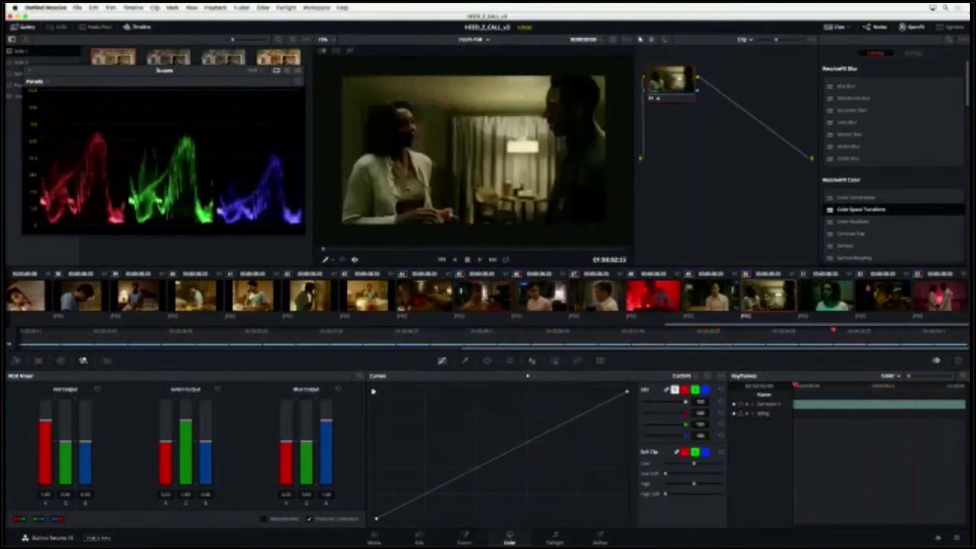